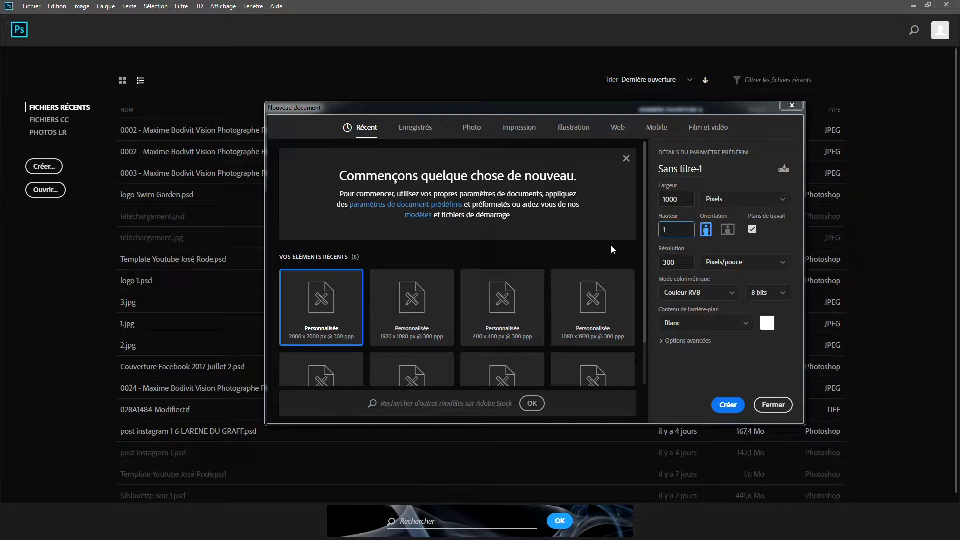
Step: Create a 1000 x 1000 pixel RGB document at 300 pixels per inch with a white artboard, dismissing the GPU notice
{"action": "left_click", "coordinate": [729, 406]}
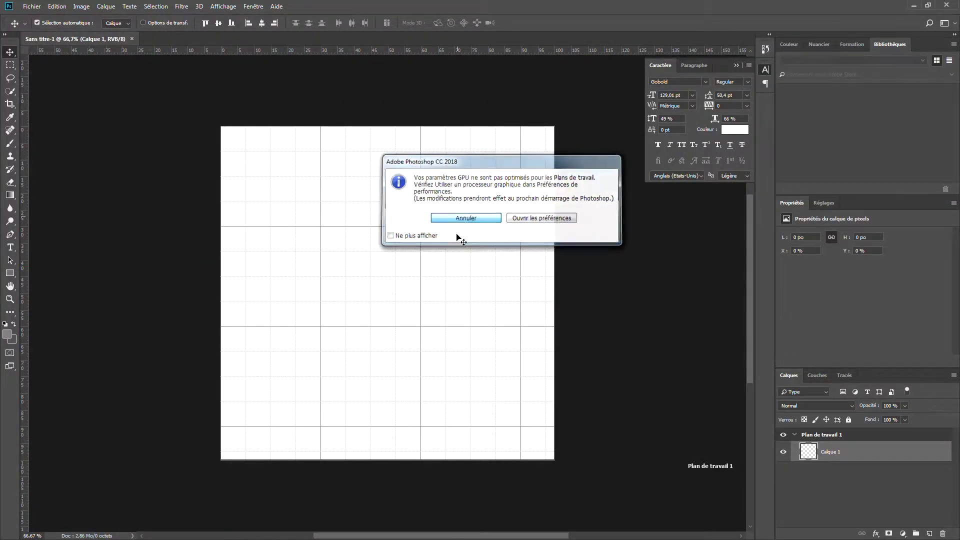
{"action": "left_click", "coordinate": [440, 219]}
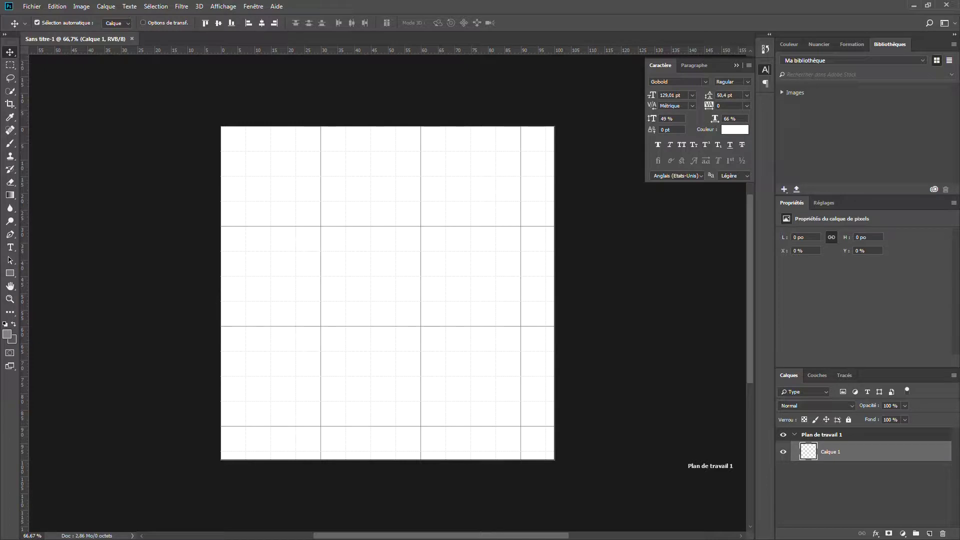
Step: Place the Logo image from the 10.Tuto Graff logo folder onto the artboard, enlarged slightly to about 444 x 569 px
{"action": "key", "text": "alt+Tab"}
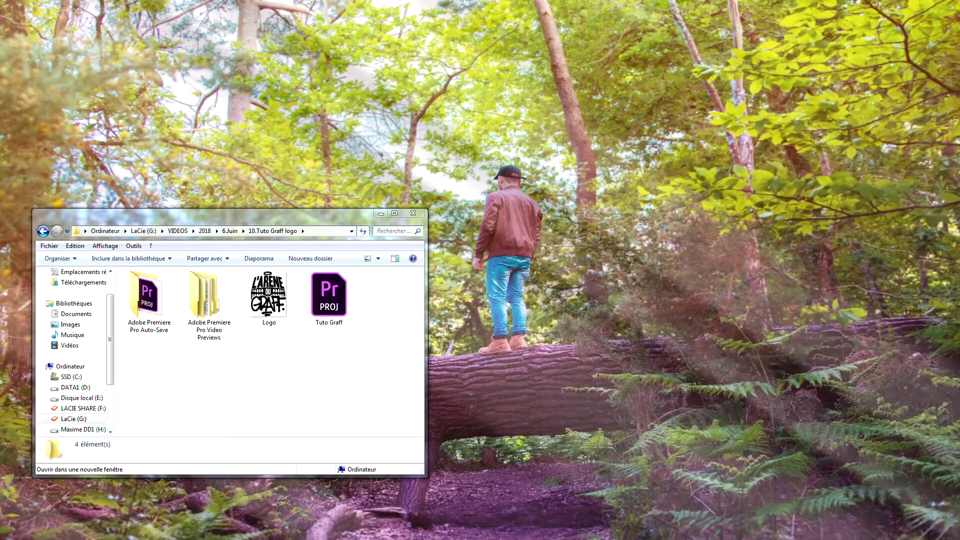
{"action": "left_click", "coordinate": [283, 295]}
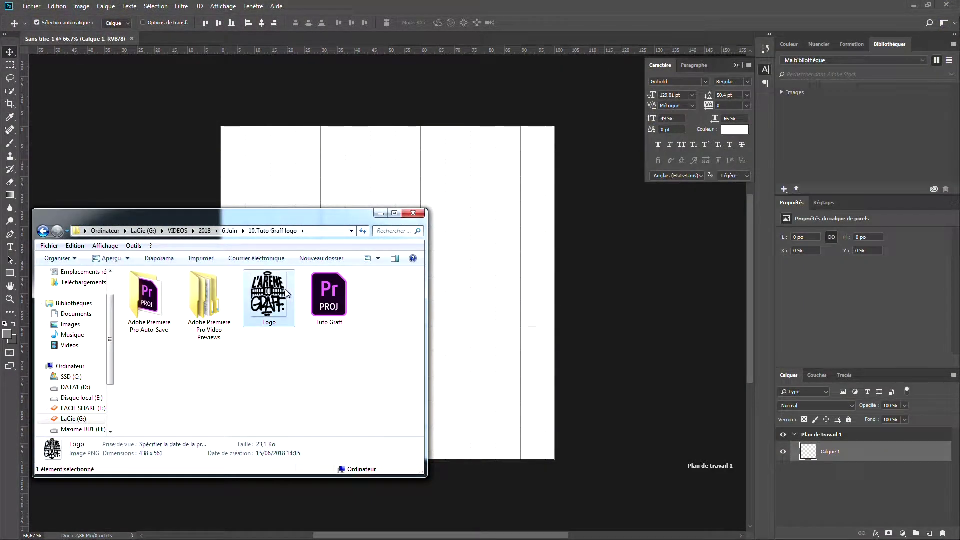
{"action": "left_click_drag", "start_coordinate": [296, 221], "coordinate": [843, 137]}
{"action": "left_click_drag", "start_coordinate": [812, 223], "coordinate": [441, 283]}
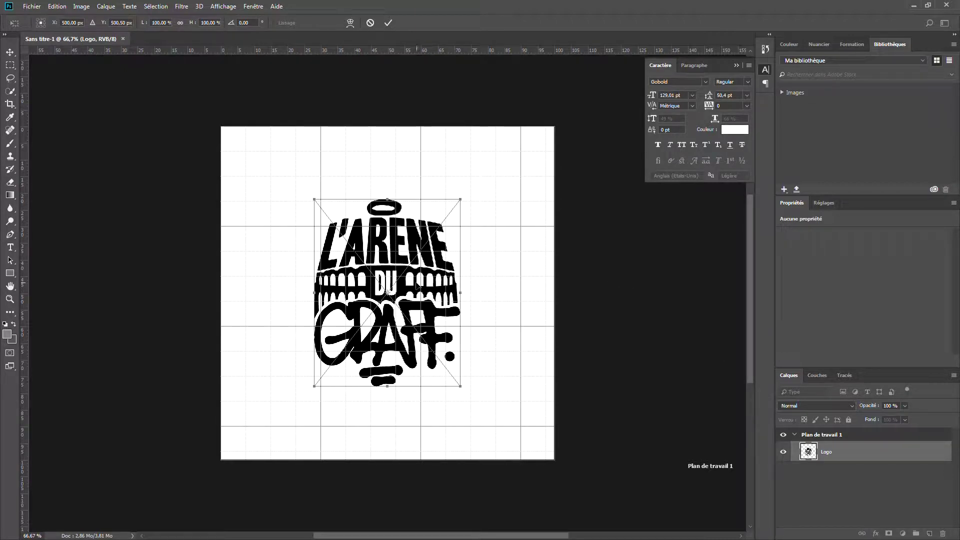
{"action": "left_click_drag", "start_coordinate": [459, 384], "coordinate": [465, 385]}
{"action": "key", "text": "Return"}
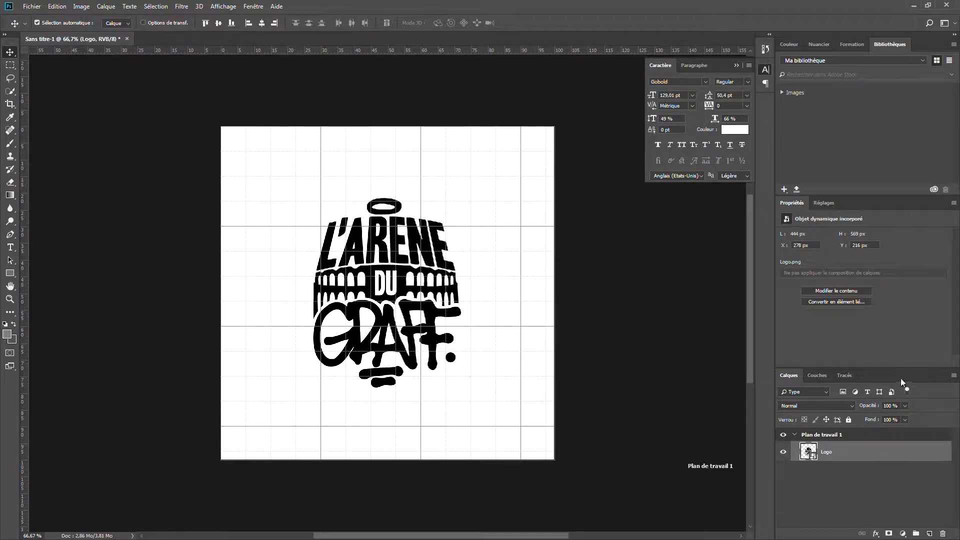
Step: Set the background colour of Plan de travail 1 to Transparent
{"action": "left_click", "coordinate": [826, 437]}
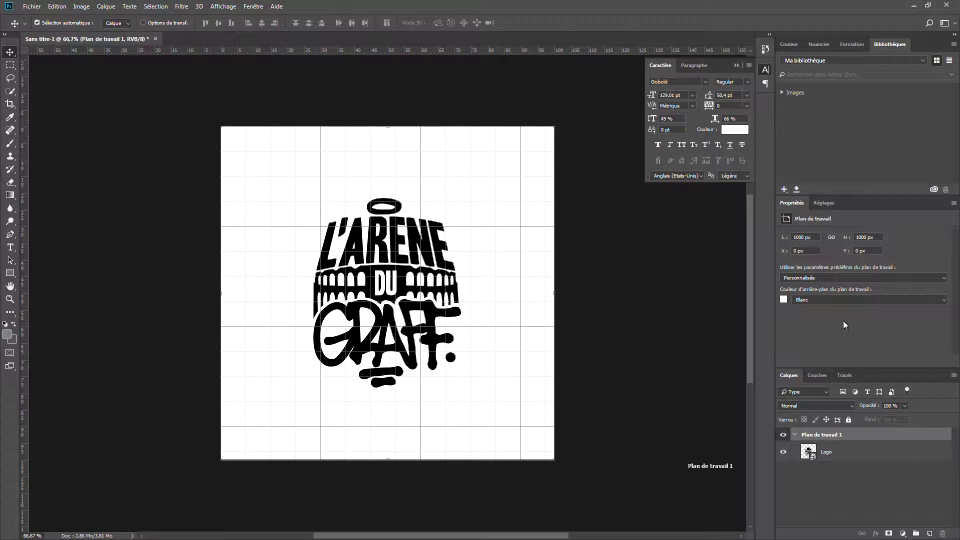
{"action": "left_click", "coordinate": [837, 299]}
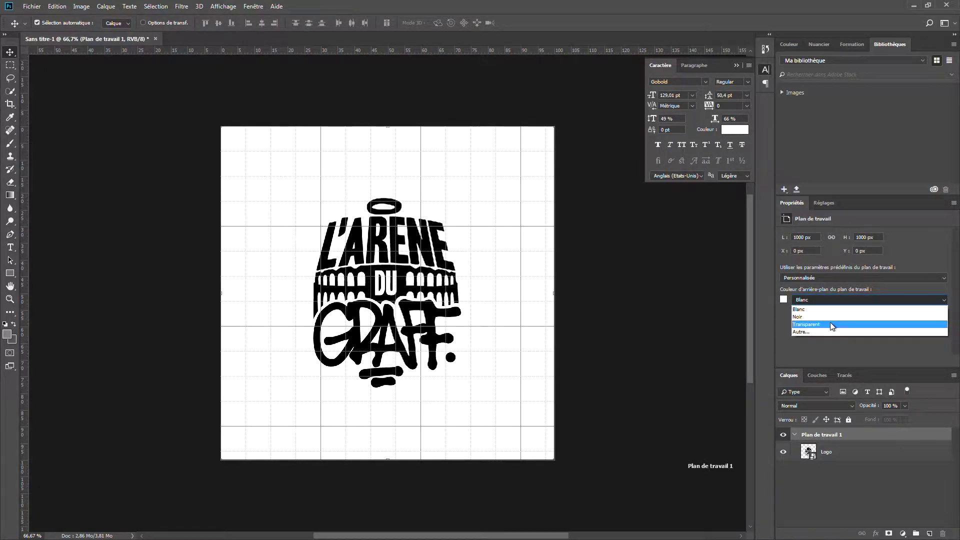
{"action": "left_click", "coordinate": [829, 324]}
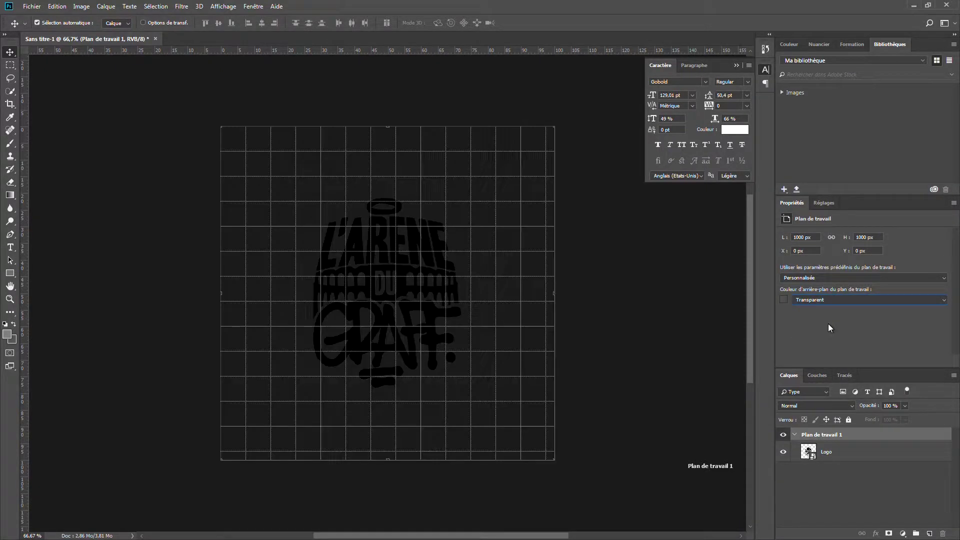
Step: Hide the document grid and add a new empty layer above the Logo layer
{"action": "left_click", "coordinate": [651, 334]}
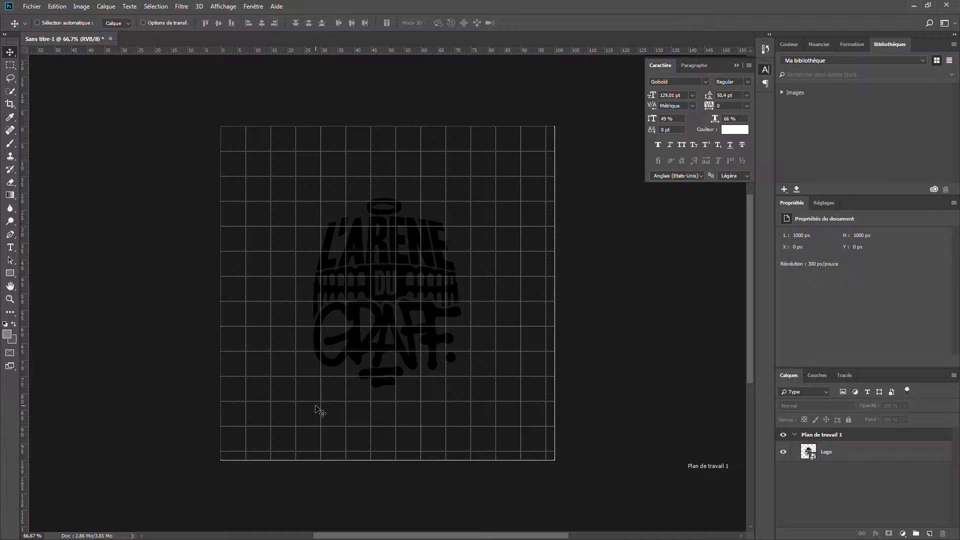
{"action": "key", "text": "ctrl+apostrophe"}
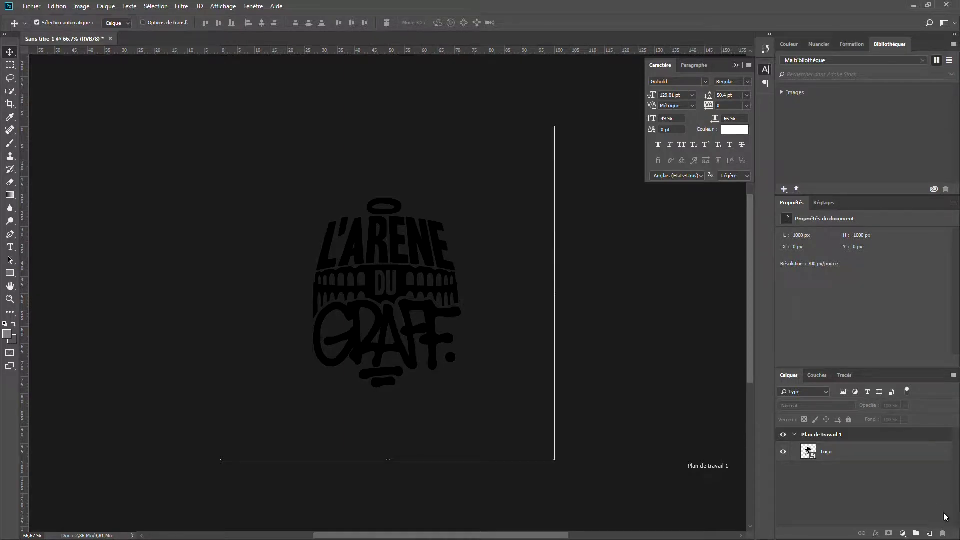
{"action": "left_click", "coordinate": [930, 533]}
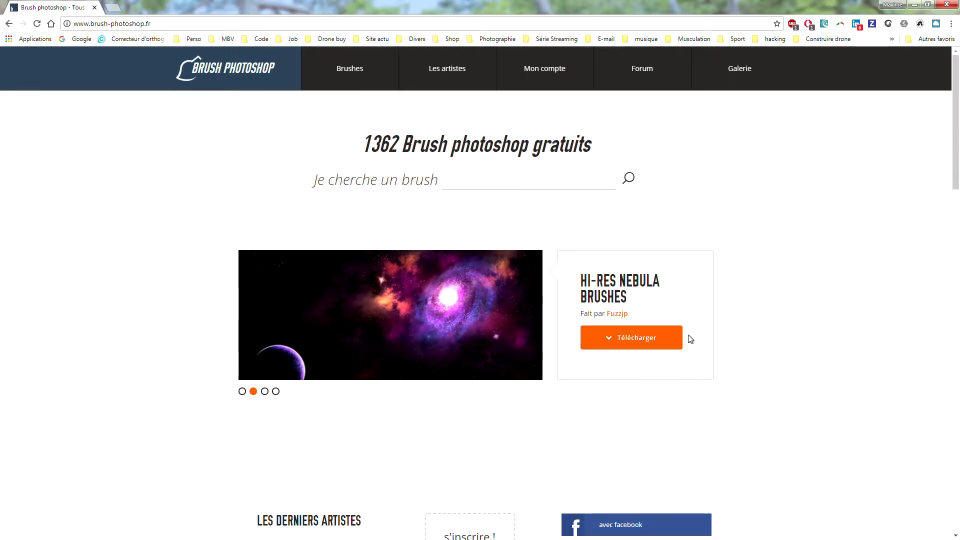
Step: Switch to the web browser and look through the latest brushes on brush-photoshop.fr, including the 18 Splatters set
{"action": "scroll", "coordinate": [753, 407], "scroll_direction": "down", "scroll_amount": 5}
{"action": "scroll", "coordinate": [736, 347], "scroll_direction": "down", "scroll_amount": 4}
{"action": "scroll", "coordinate": [734, 348], "scroll_direction": "up", "scroll_amount": 8}
{"action": "scroll", "coordinate": [715, 328], "scroll_direction": "down", "scroll_amount": 7}
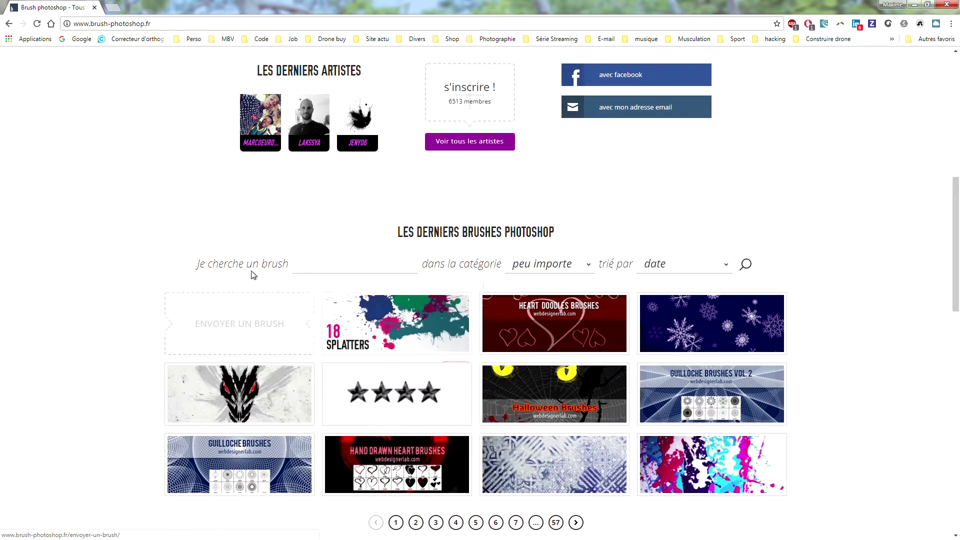
{"action": "scroll", "coordinate": [516, 241], "scroll_direction": "down", "scroll_amount": 3}
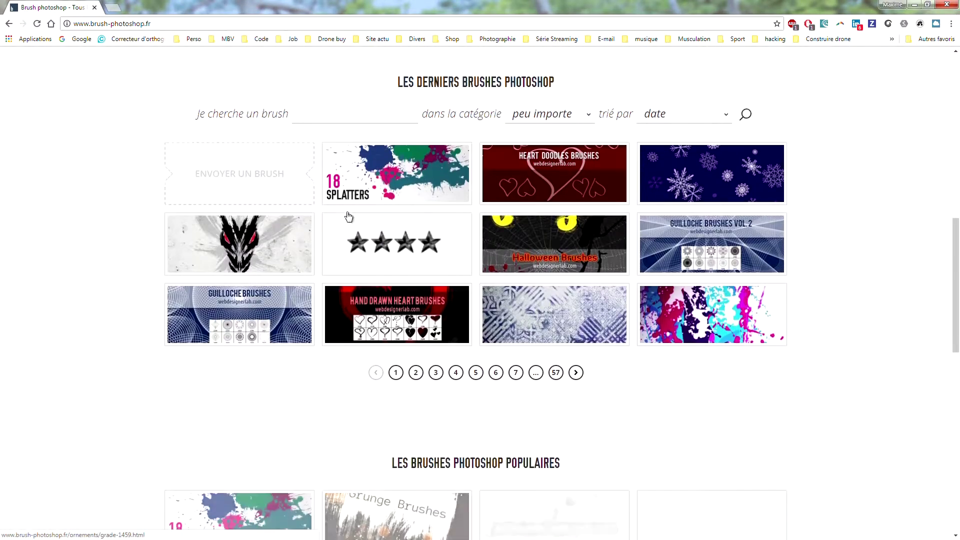
{"action": "mouse_move", "coordinate": [383, 183]}
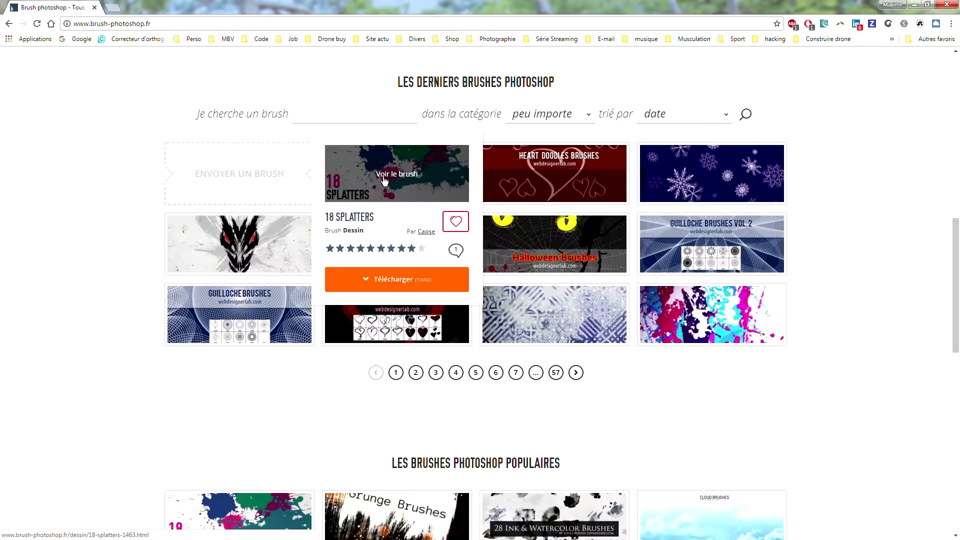
Step: Search the brush site for "graffity" across all categories sorted by date, and clear the search text
{"action": "scroll", "coordinate": [340, 220], "scroll_direction": "up", "scroll_amount": 1}
{"action": "left_click", "coordinate": [318, 159]}
{"action": "type", "text": "graffi"}
{"action": "left_click", "coordinate": [323, 187]}
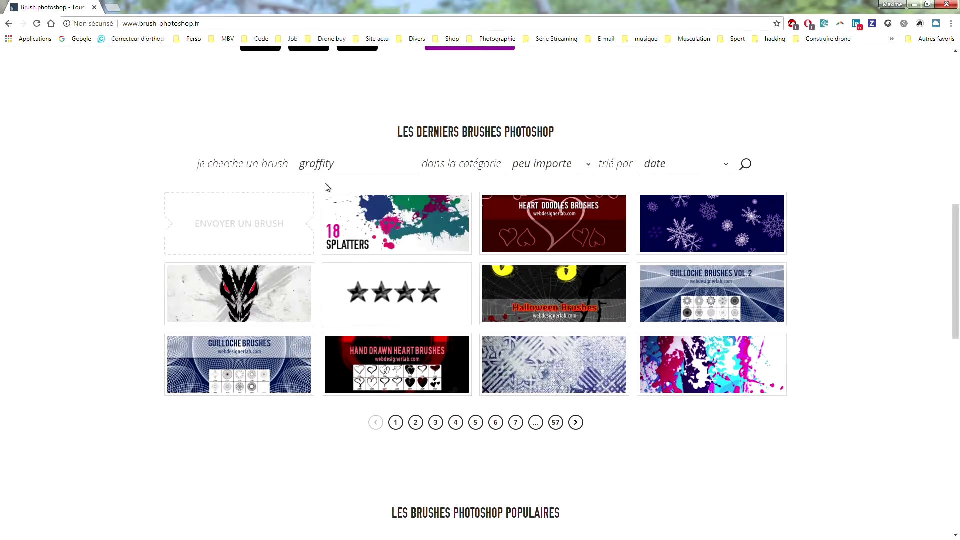
{"action": "left_click", "coordinate": [745, 165]}
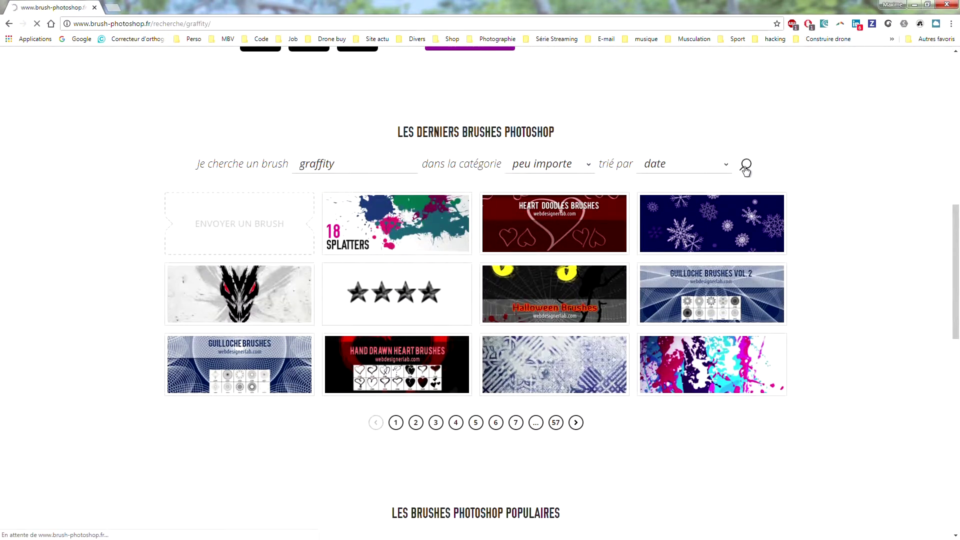
{"action": "left_click_drag", "start_coordinate": [335, 194], "coordinate": [294, 193]}
{"action": "key", "text": "BackSpace"}
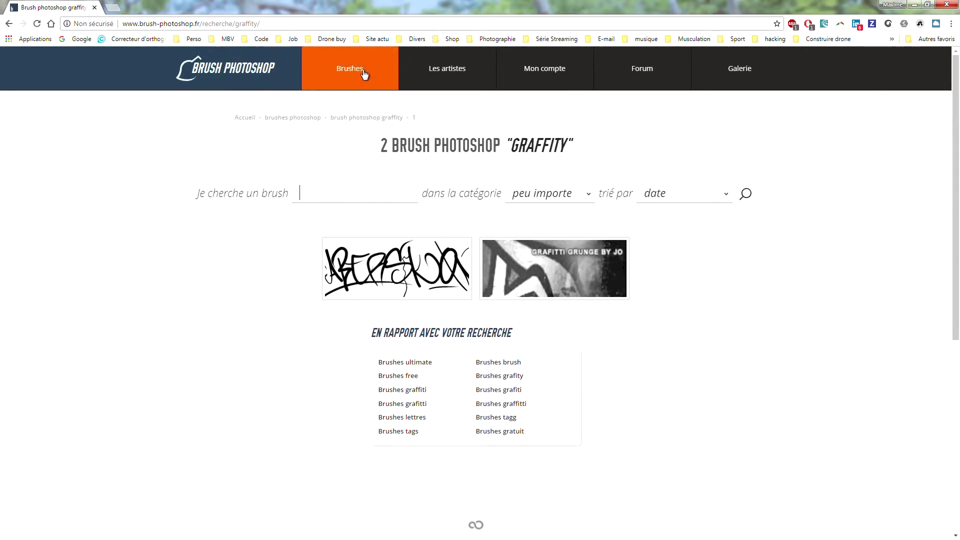
{"action": "mouse_move", "coordinate": [359, 79]}
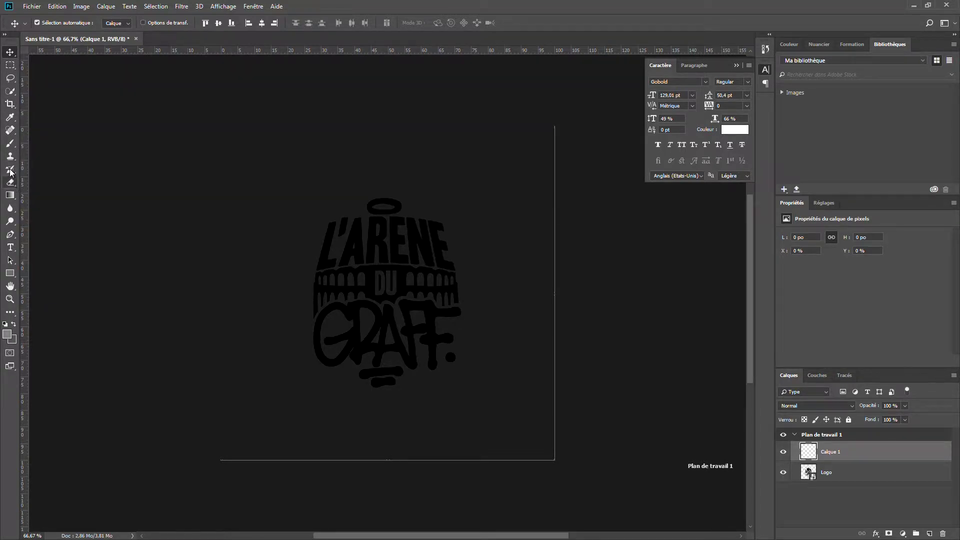
Step: In Photoshop, activate the Brush tool and open the brush presets to browse the installed sets
{"action": "left_click", "coordinate": [10, 145]}
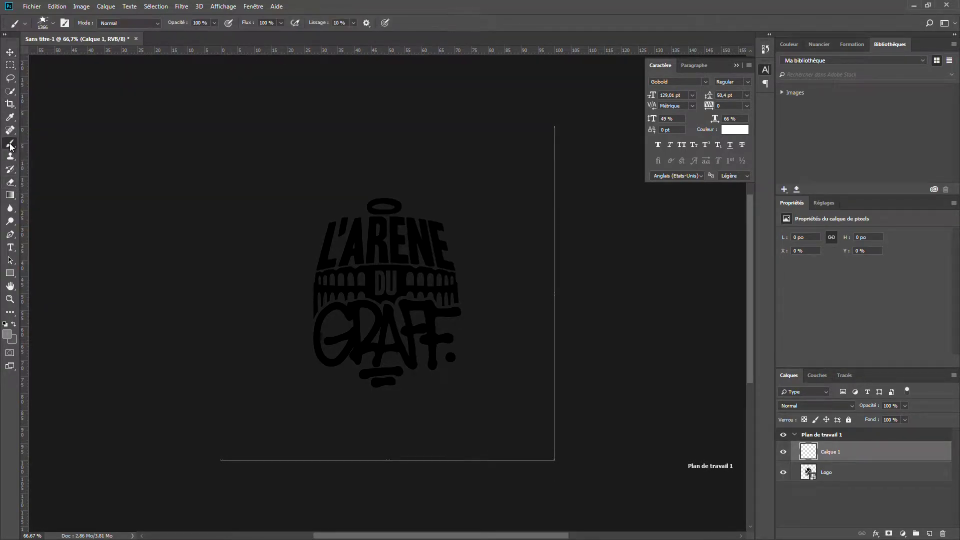
{"action": "left_click", "coordinate": [53, 23]}
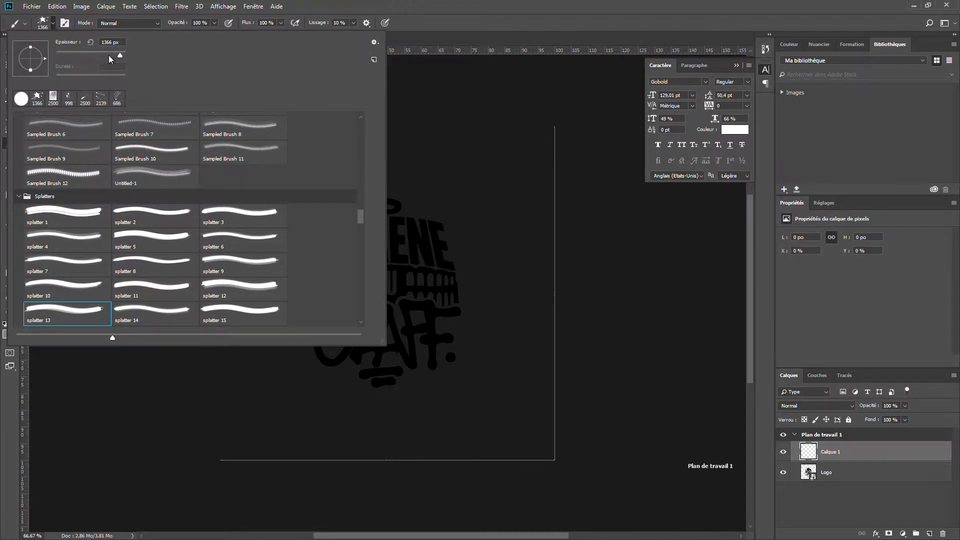
{"action": "scroll", "coordinate": [128, 229], "scroll_direction": "up", "scroll_amount": 6}
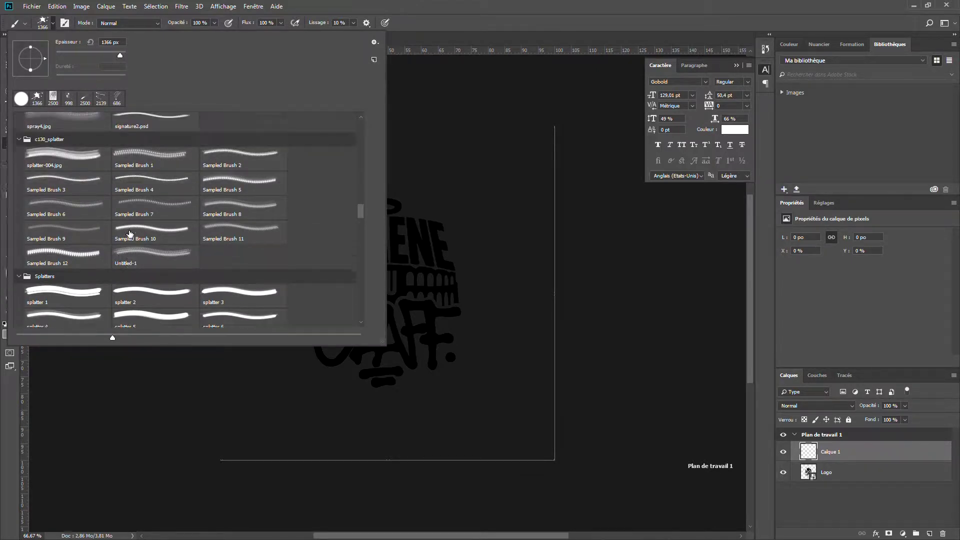
{"action": "scroll", "coordinate": [128, 229], "scroll_direction": "up", "scroll_amount": 6}
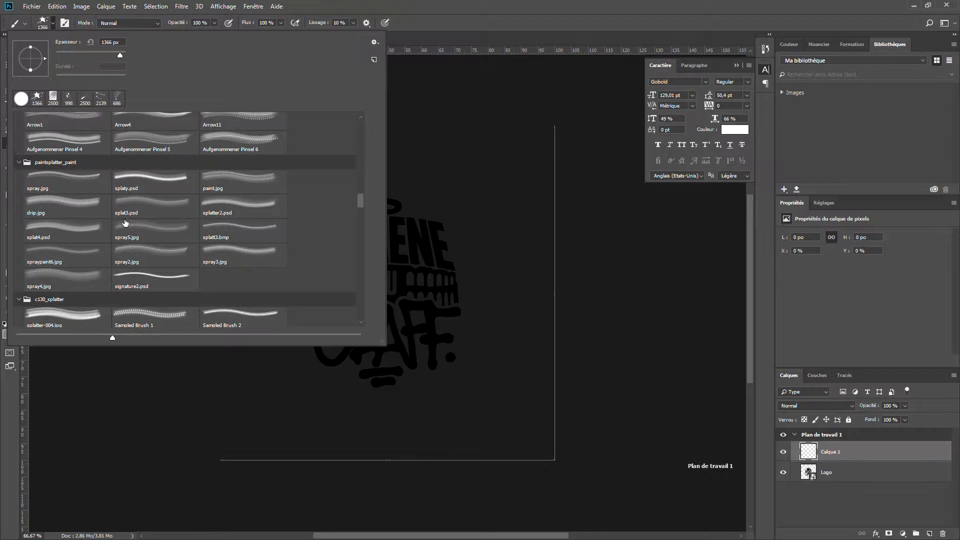
{"action": "scroll", "coordinate": [125, 222], "scroll_direction": "up", "scroll_amount": 3}
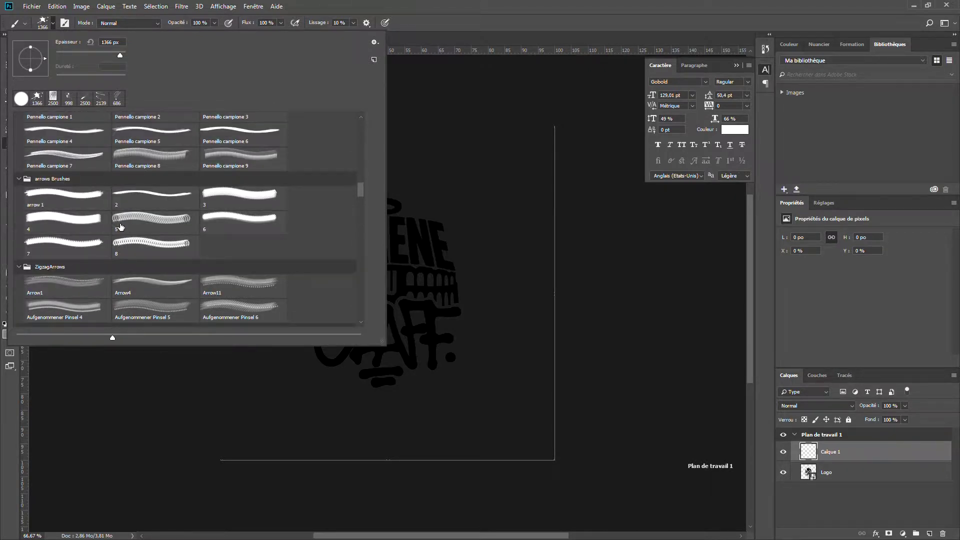
{"action": "scroll", "coordinate": [123, 255], "scroll_direction": "up", "scroll_amount": 5}
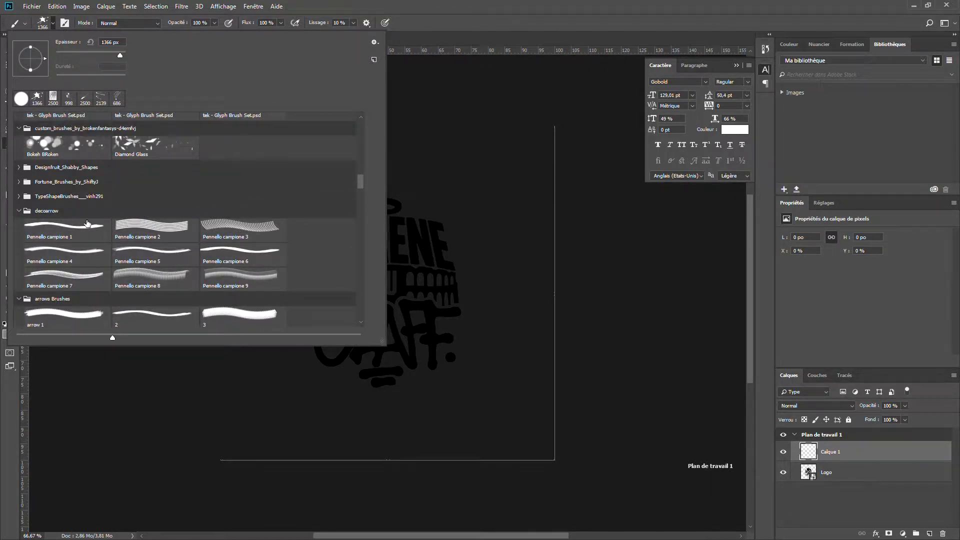
Step: Collapse the decoarrow, arrows Brushes, ZigzagArrows, paintsplatter_paint, c130_splatter and Splatters brush folders
{"action": "left_click", "coordinate": [19, 210]}
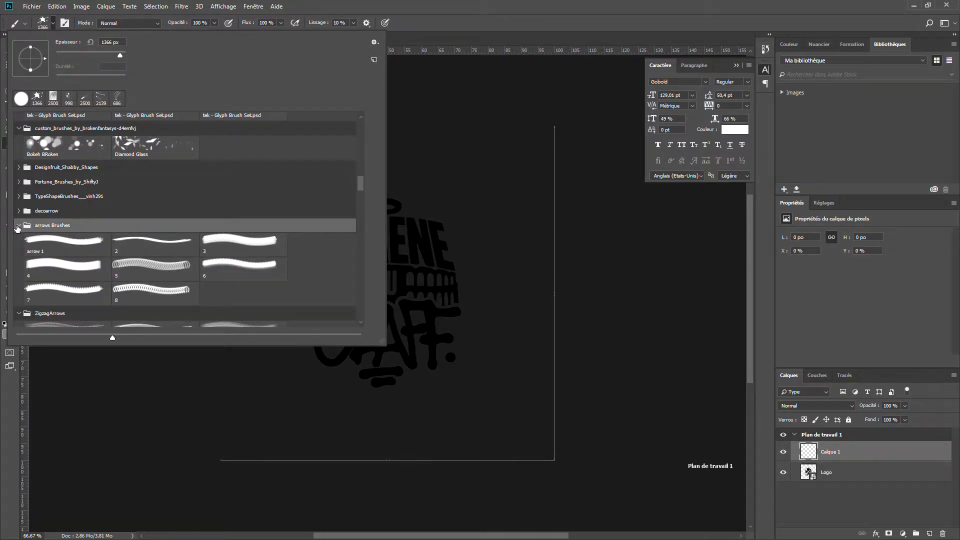
{"action": "left_click", "coordinate": [19, 225]}
{"action": "left_click", "coordinate": [19, 239]}
{"action": "left_click", "coordinate": [19, 254]}
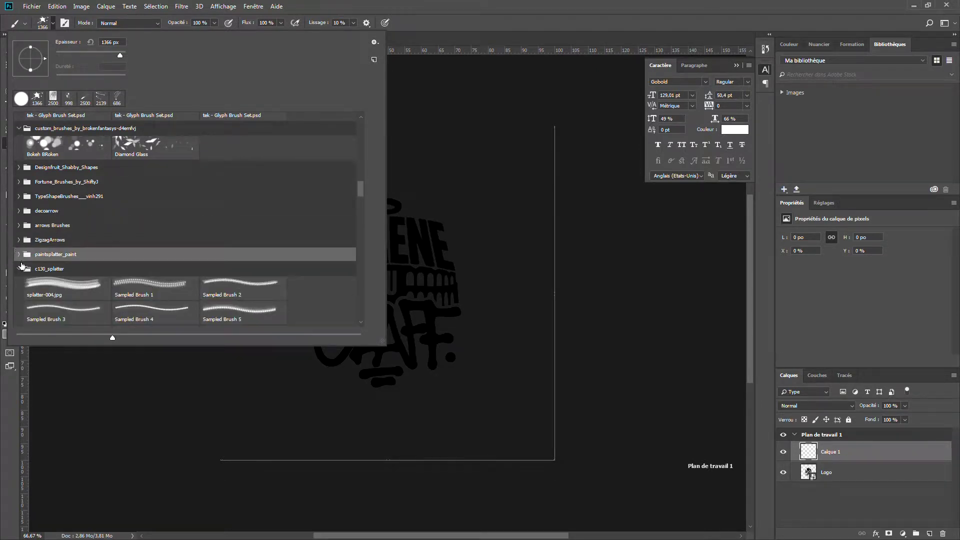
{"action": "left_click", "coordinate": [20, 269]}
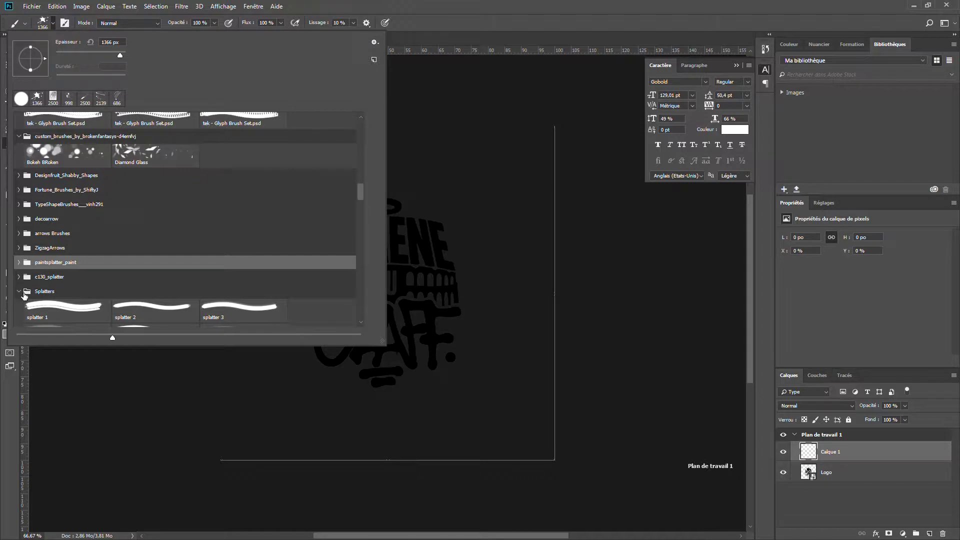
{"action": "left_click", "coordinate": [20, 291]}
Step: Browse the spray, glyph and default brush sets and select the splatter 7 brush from the Splatters folder
{"action": "scroll", "coordinate": [58, 269], "scroll_direction": "up", "scroll_amount": 4}
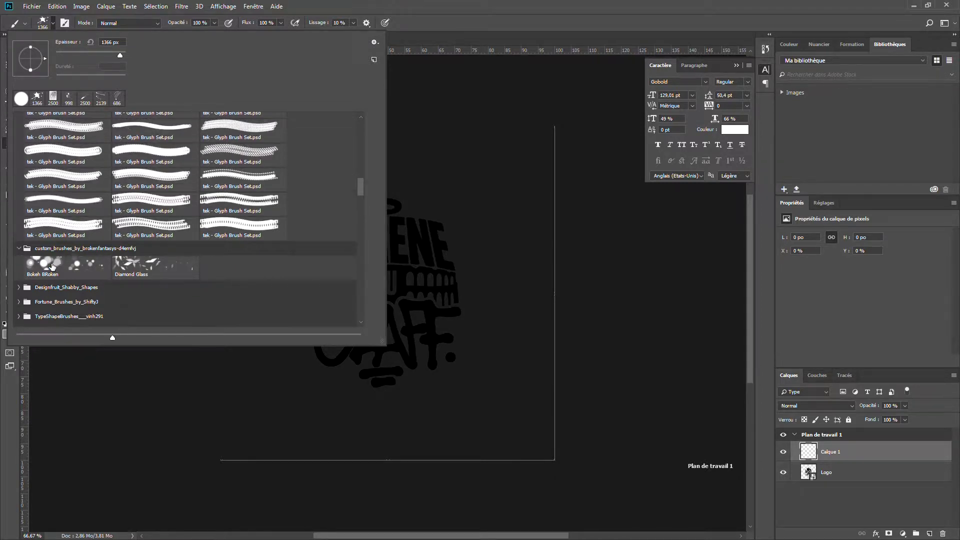
{"action": "scroll", "coordinate": [53, 266], "scroll_direction": "up", "scroll_amount": 2}
{"action": "scroll", "coordinate": [51, 253], "scroll_direction": "up", "scroll_amount": 10}
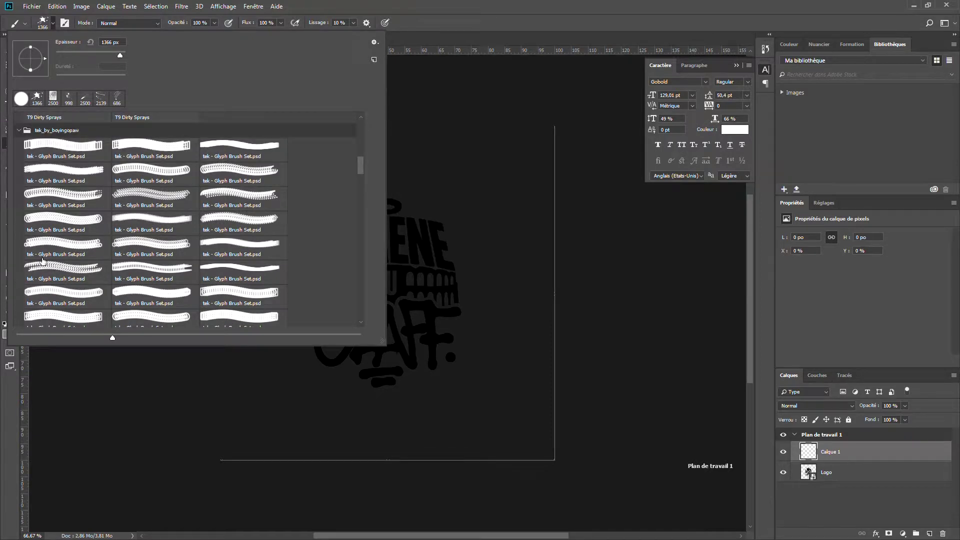
{"action": "scroll", "coordinate": [40, 189], "scroll_direction": "up", "scroll_amount": 6}
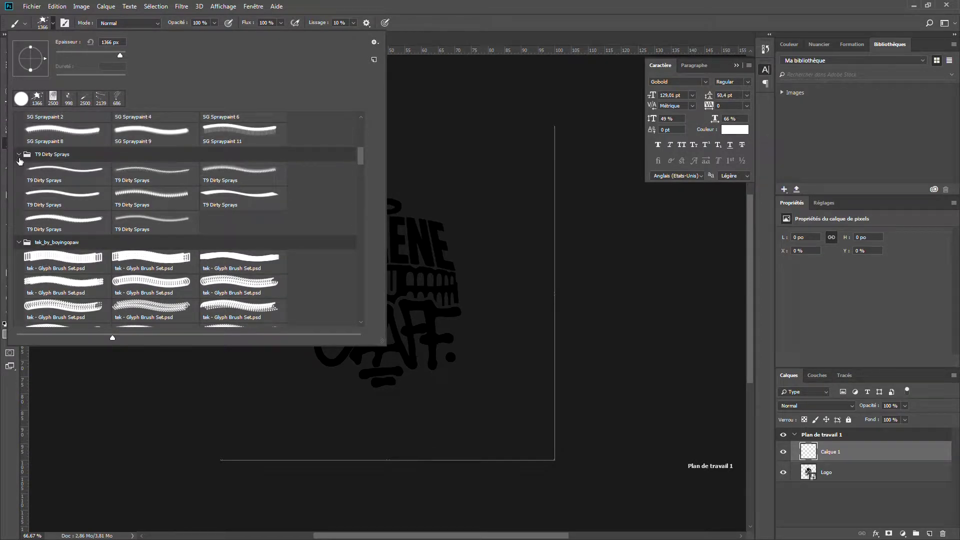
{"action": "scroll", "coordinate": [30, 250], "scroll_direction": "up", "scroll_amount": 7}
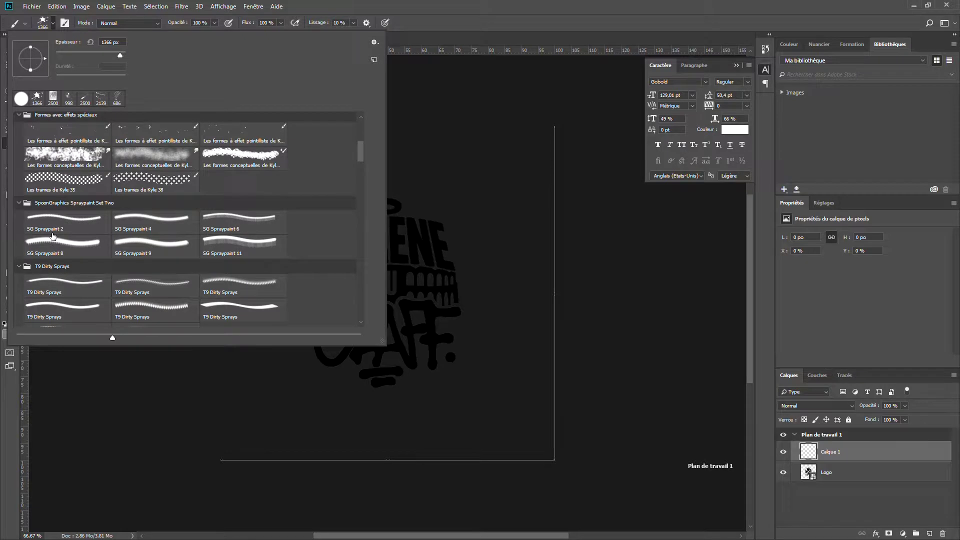
{"action": "scroll", "coordinate": [51, 237], "scroll_direction": "down", "scroll_amount": 15}
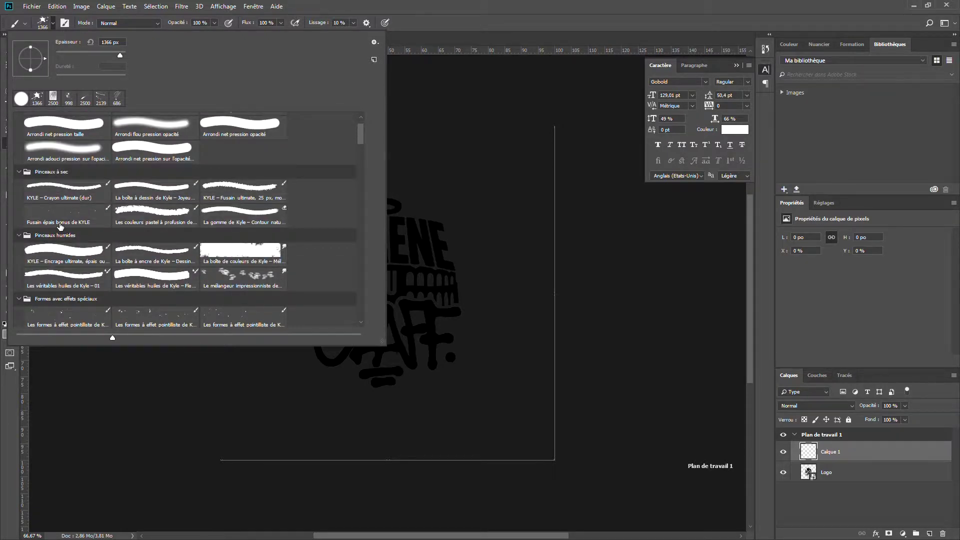
{"action": "left_click", "coordinate": [64, 216]}
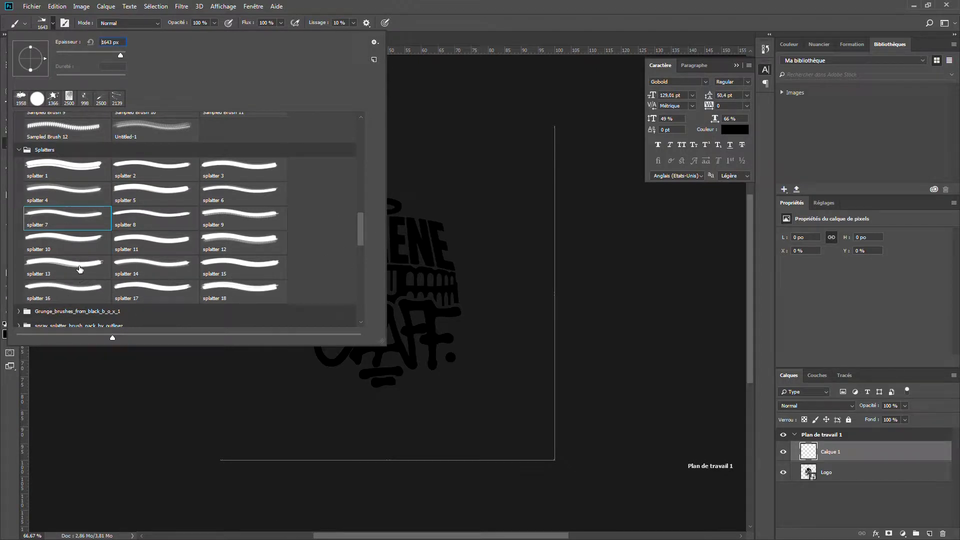
{"action": "scroll", "coordinate": [78, 270], "scroll_direction": "down", "scroll_amount": 2}
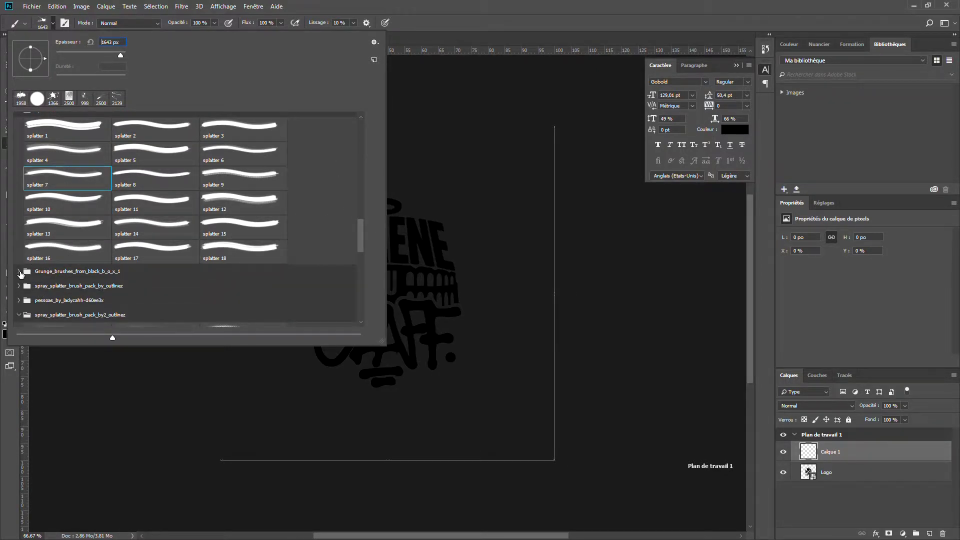
Step: Expand the Grunge_brushes_from_black_b_o_x_1 folder and preview brush_2 and brush_3, plus splatter 11 and splatter 10 from the Splatters folder
{"action": "left_click", "coordinate": [19, 272]}
{"action": "left_click", "coordinate": [142, 289]}
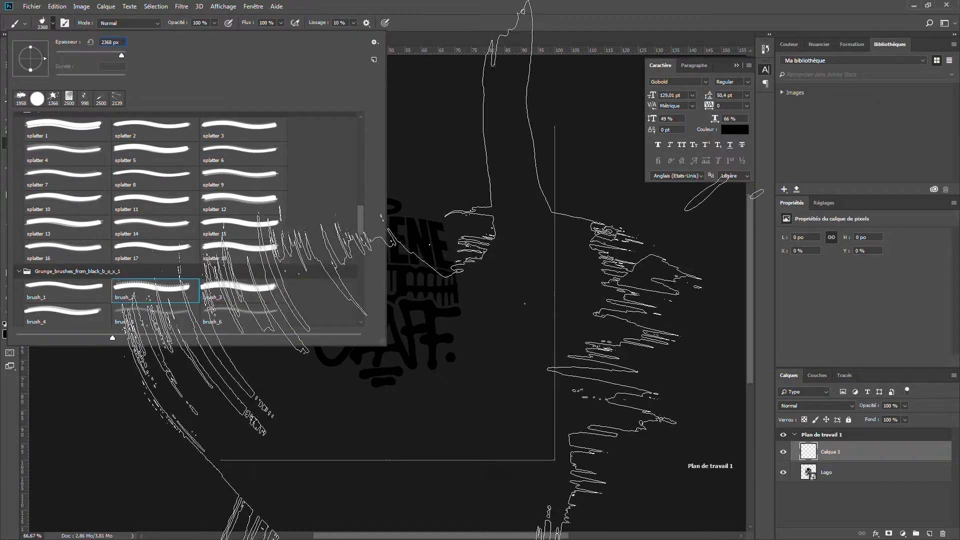
{"action": "left_click", "coordinate": [232, 299]}
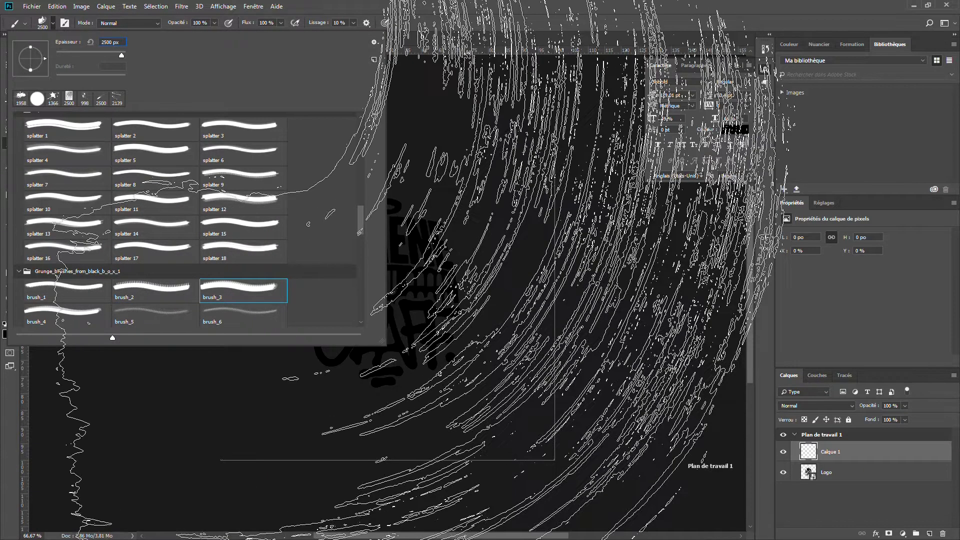
{"action": "left_click", "coordinate": [134, 214]}
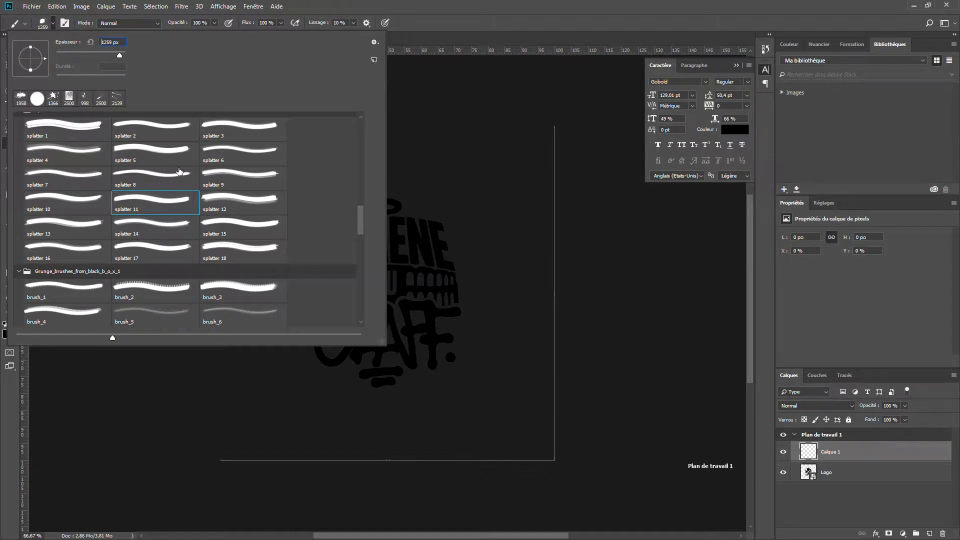
{"action": "left_click", "coordinate": [68, 202]}
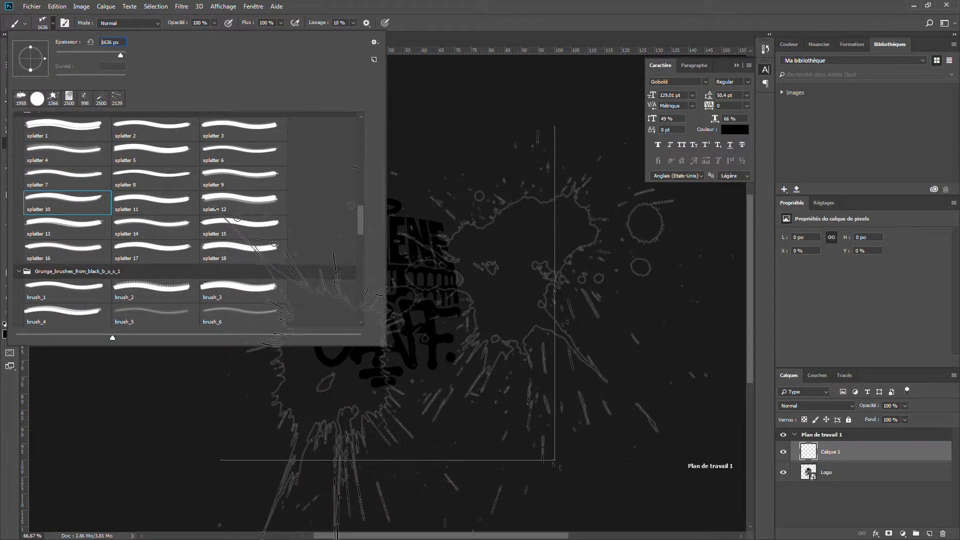
Step: Select the splatter 4 brush from the Splatters folder and reduce its size to 383 px
{"action": "scroll", "coordinate": [150, 215], "scroll_direction": "up", "scroll_amount": 2}
{"action": "left_click", "coordinate": [65, 186]}
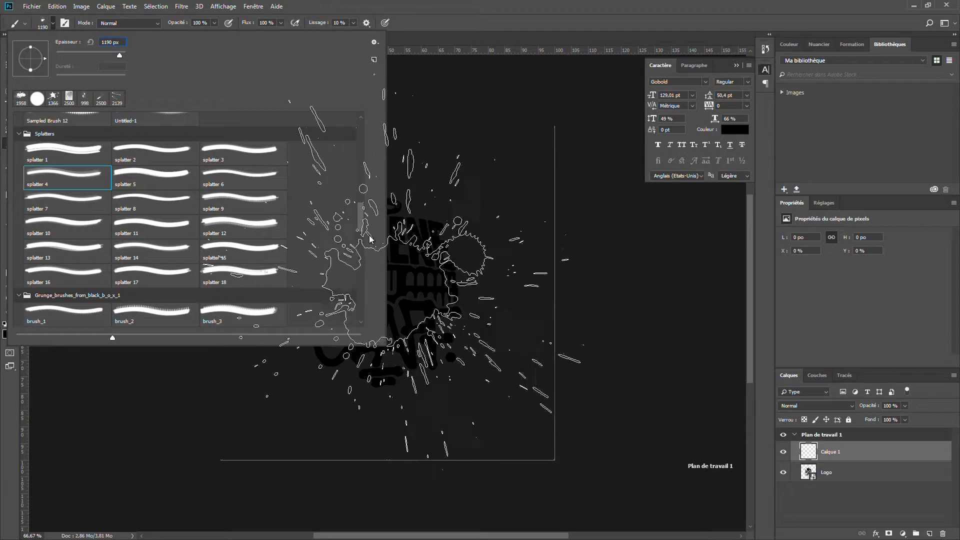
{"action": "left_click_drag", "start_coordinate": [115, 52], "coordinate": [114, 54]}
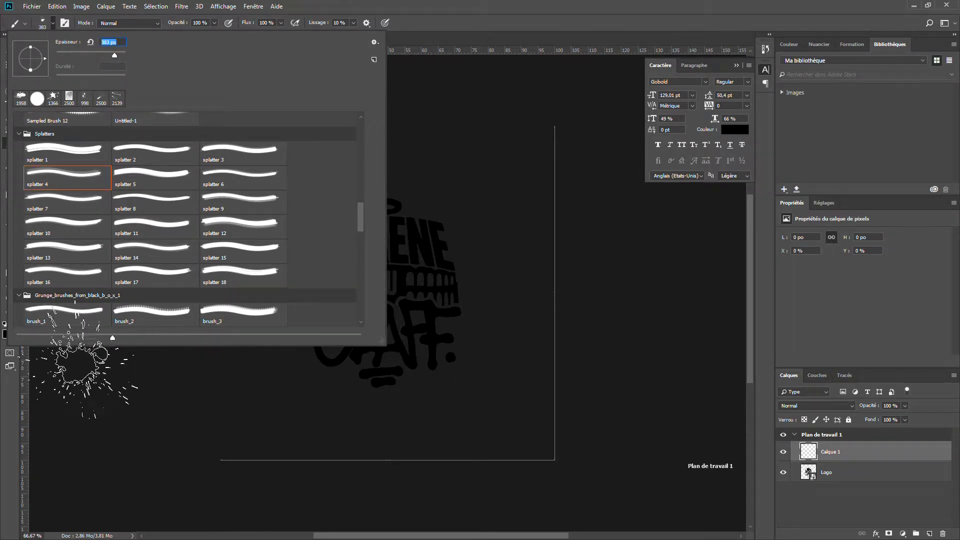
{"action": "key", "text": "Return"}
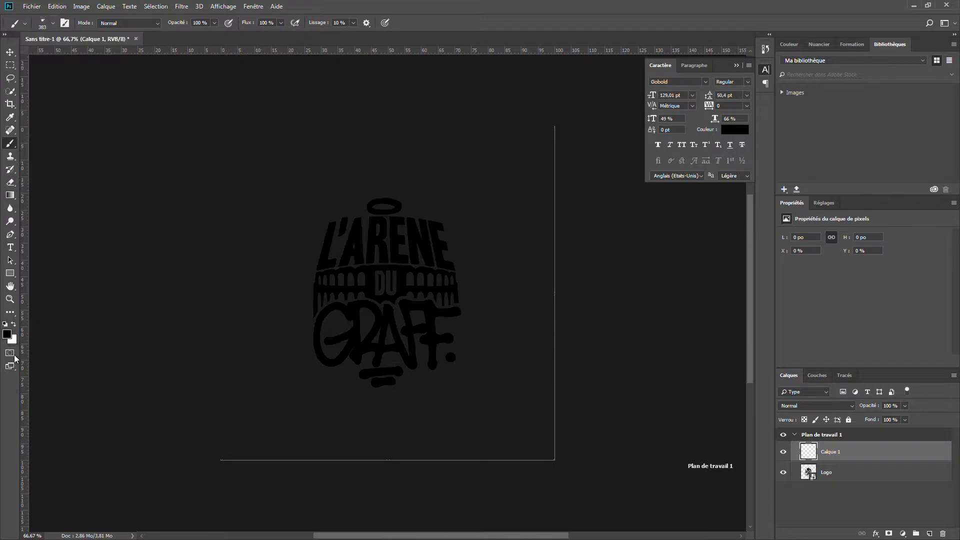
Step: Switch the foreground colour to white, enlarge the brush to 1115 px and stamp one splatter over the logo's lower right on Calque 1
{"action": "left_click", "coordinate": [16, 322]}
{"action": "left_click", "coordinate": [52, 23]}
{"action": "left_click_drag", "start_coordinate": [116, 52], "coordinate": [120, 53]}
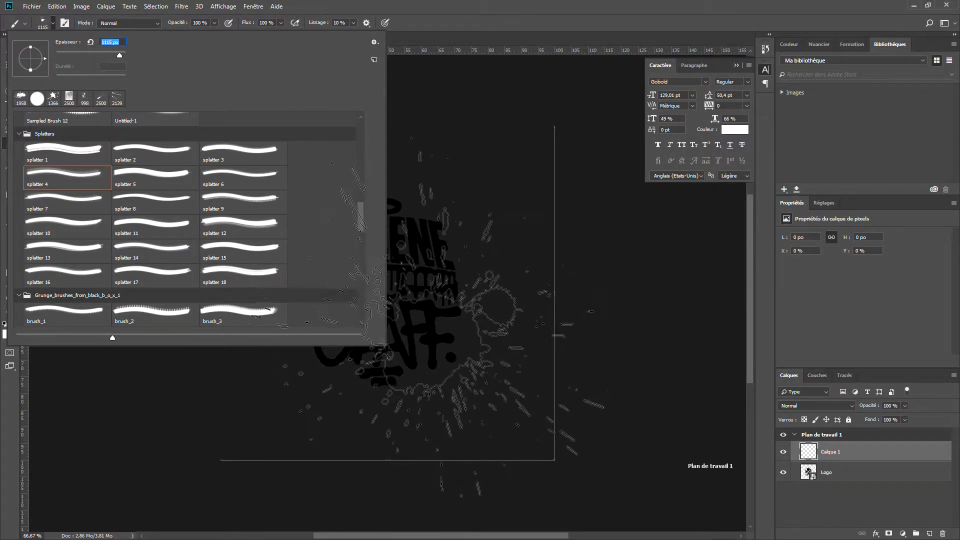
{"action": "left_click", "coordinate": [440, 315]}
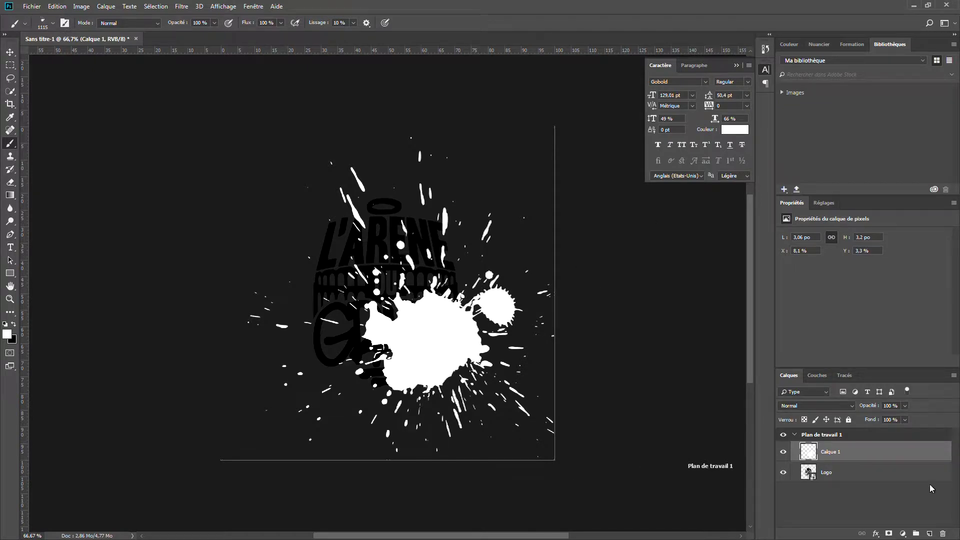
Step: Add a new layer and stamp the splatter 11 brush at 1000 px in white over the centre of the logo
{"action": "left_click", "coordinate": [930, 533]}
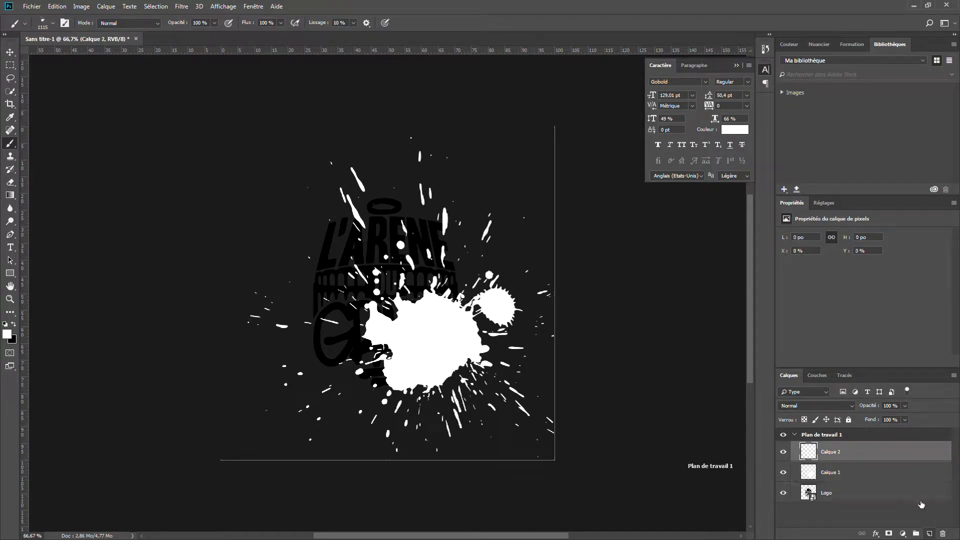
{"action": "left_click", "coordinate": [53, 23]}
{"action": "left_click", "coordinate": [138, 223]}
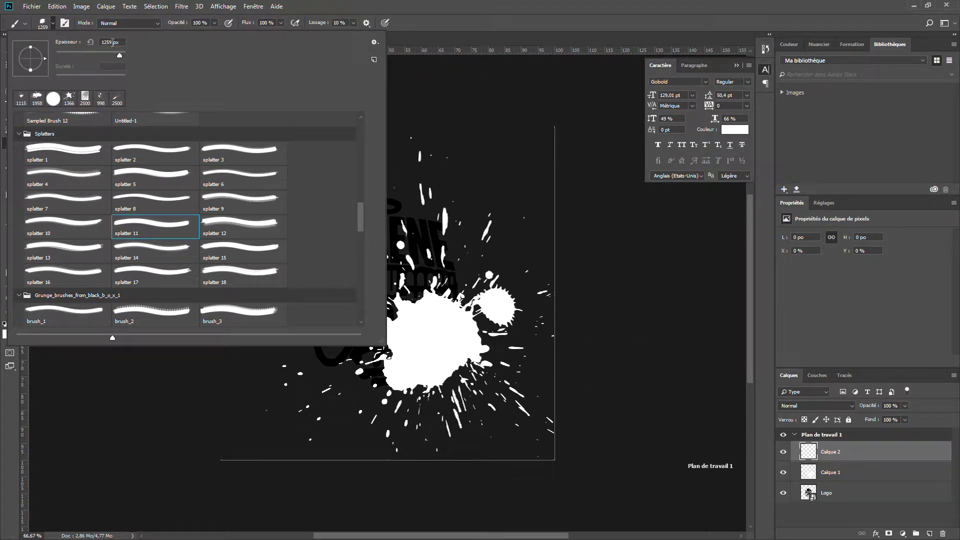
{"action": "type", "text": "1000"}
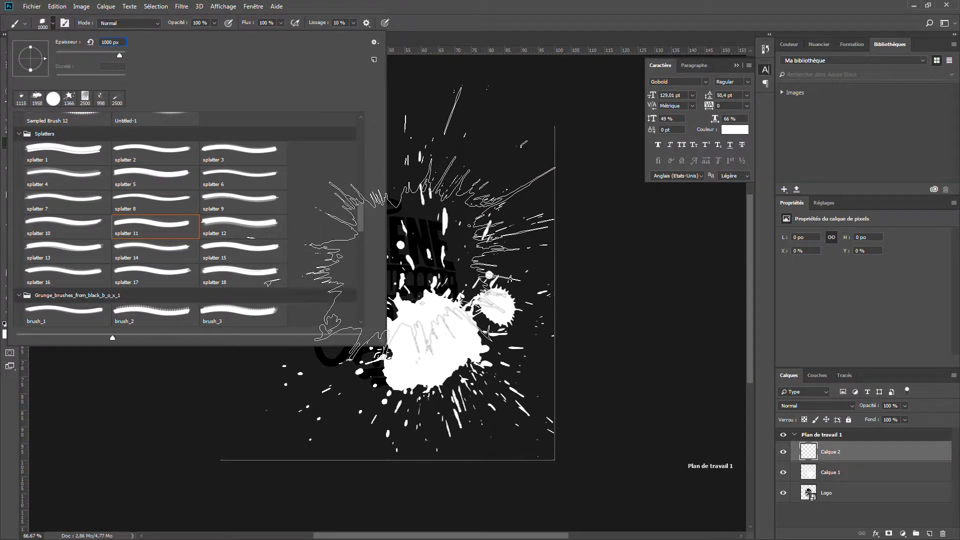
{"action": "left_click", "coordinate": [415, 290]}
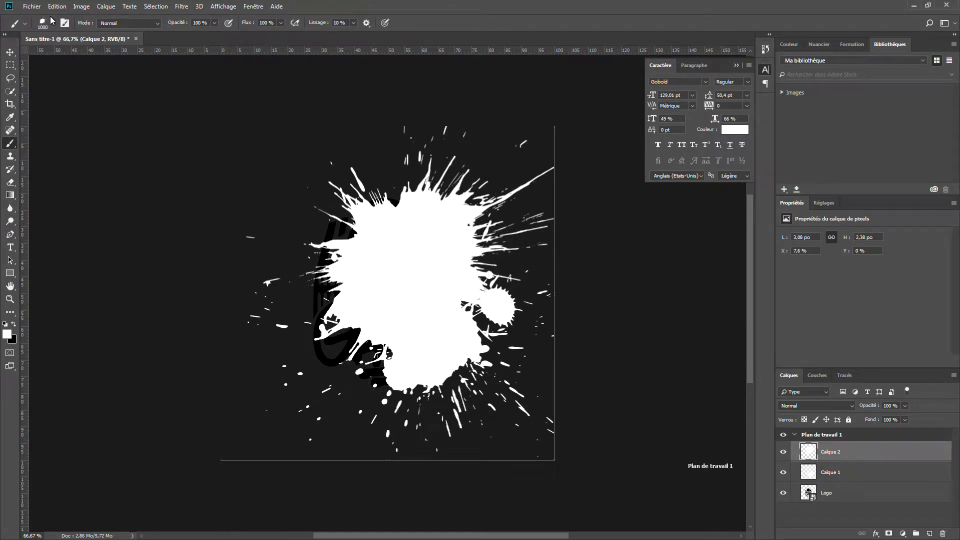
Step: Add another new layer and preview brush_5 and brush_8 from the grunge brush set
{"action": "left_click", "coordinate": [928, 534]}
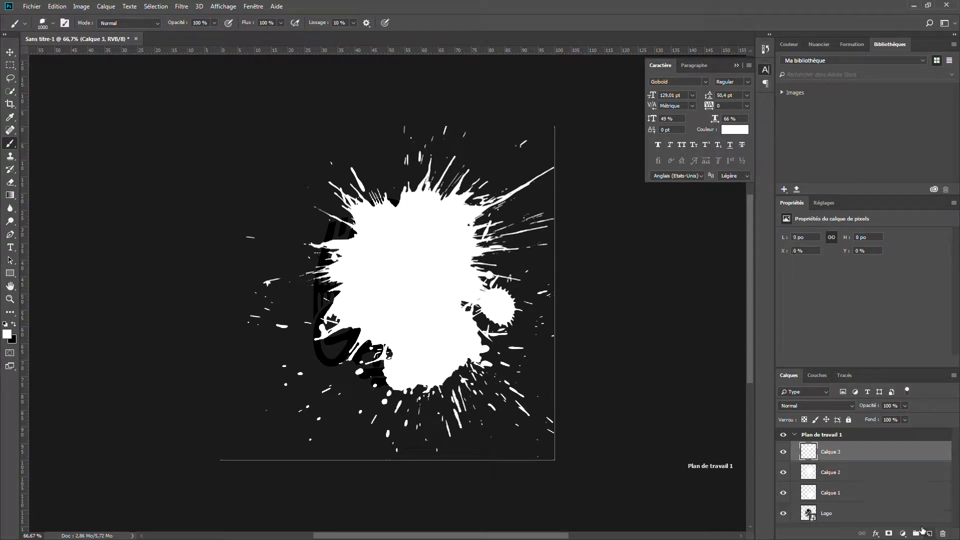
{"action": "left_click", "coordinate": [52, 25]}
{"action": "scroll", "coordinate": [177, 260], "scroll_direction": "down", "scroll_amount": 1}
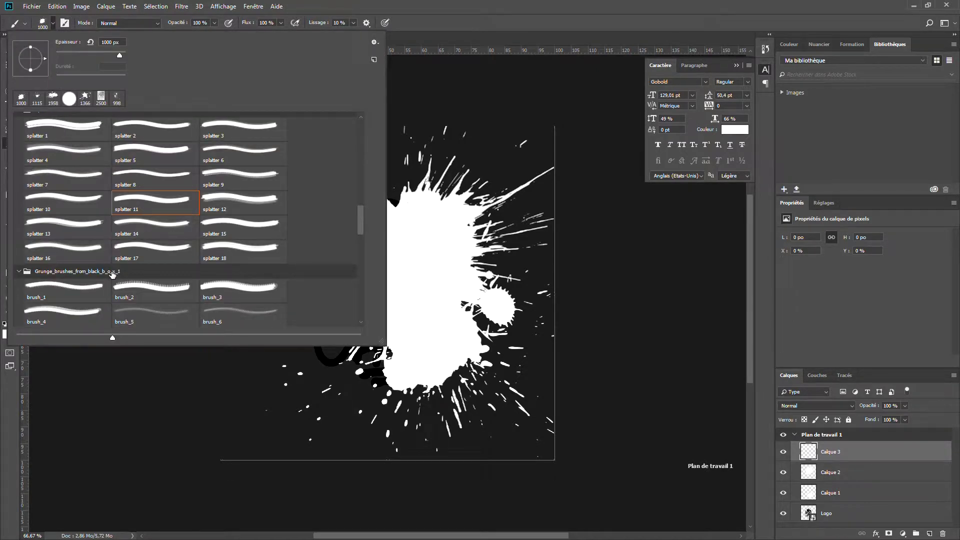
{"action": "scroll", "coordinate": [95, 285], "scroll_direction": "down", "scroll_amount": 2}
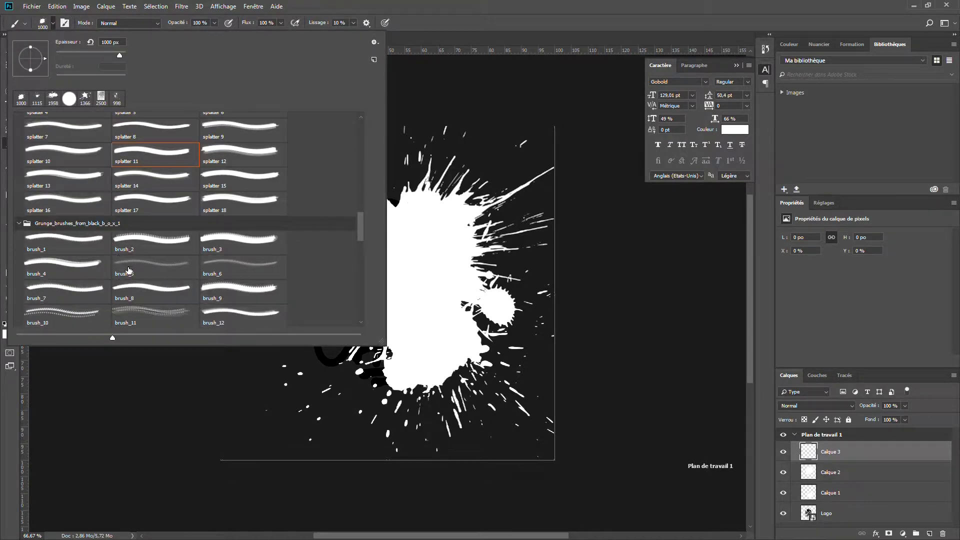
{"action": "left_click", "coordinate": [129, 265]}
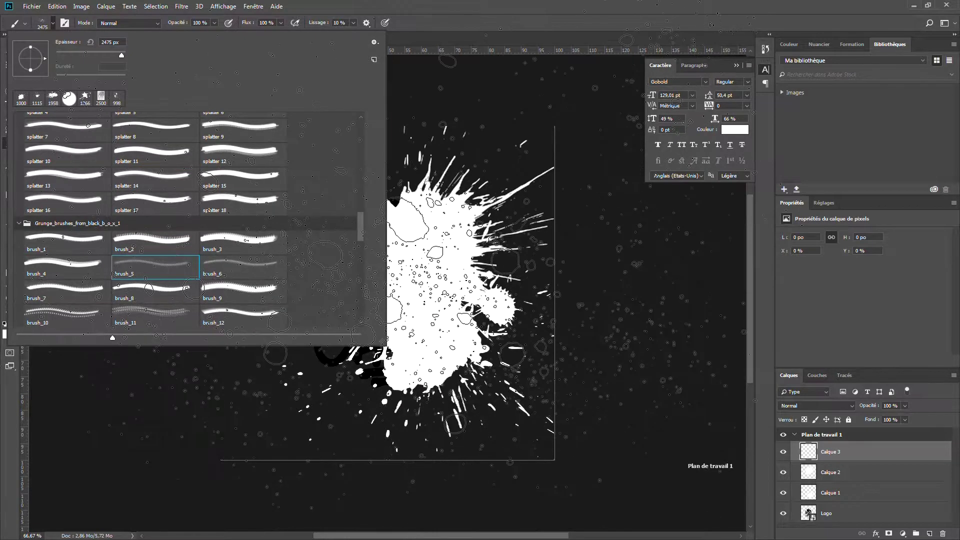
{"action": "left_click", "coordinate": [139, 303]}
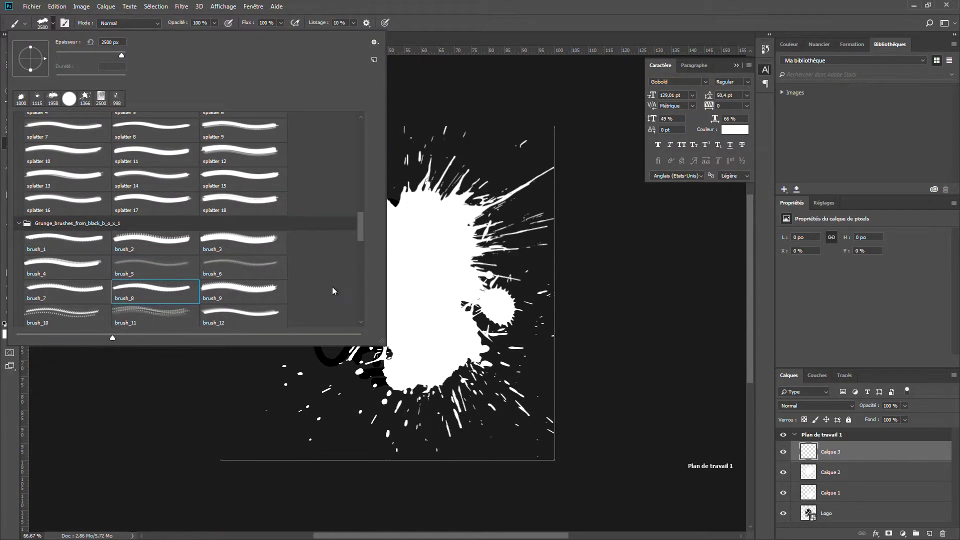
Step: Browse further through the grunge set and choose the 09_ink_splat brush from the spray_splatter_brush_pack_by_outlinez folder at 1115 px
{"action": "scroll", "coordinate": [147, 320], "scroll_direction": "down", "scroll_amount": 1}
{"action": "left_click", "coordinate": [236, 266]}
{"action": "scroll", "coordinate": [230, 257], "scroll_direction": "down", "scroll_amount": 3}
{"action": "left_click", "coordinate": [164, 286]}
{"action": "scroll", "coordinate": [329, 225], "scroll_direction": "down", "scroll_amount": 6}
{"action": "left_click", "coordinate": [243, 290]}
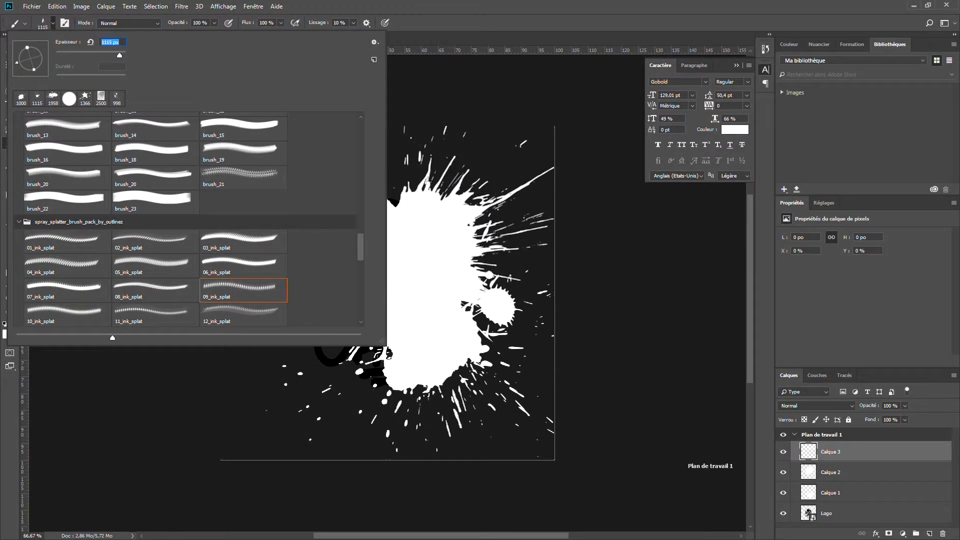
{"action": "left_click", "coordinate": [473, 14]}
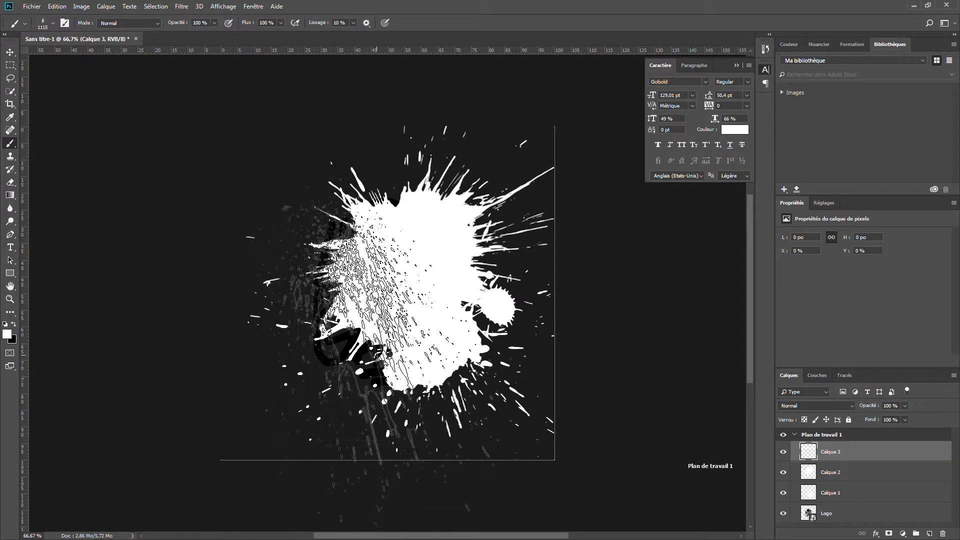
Step: Set the ink splat brush size to 1250 px and stamp it once over the logo's left side on Calque 3
{"action": "left_click", "coordinate": [54, 24]}
{"action": "left_click", "coordinate": [113, 40]}
{"action": "type", "text": "1250"}
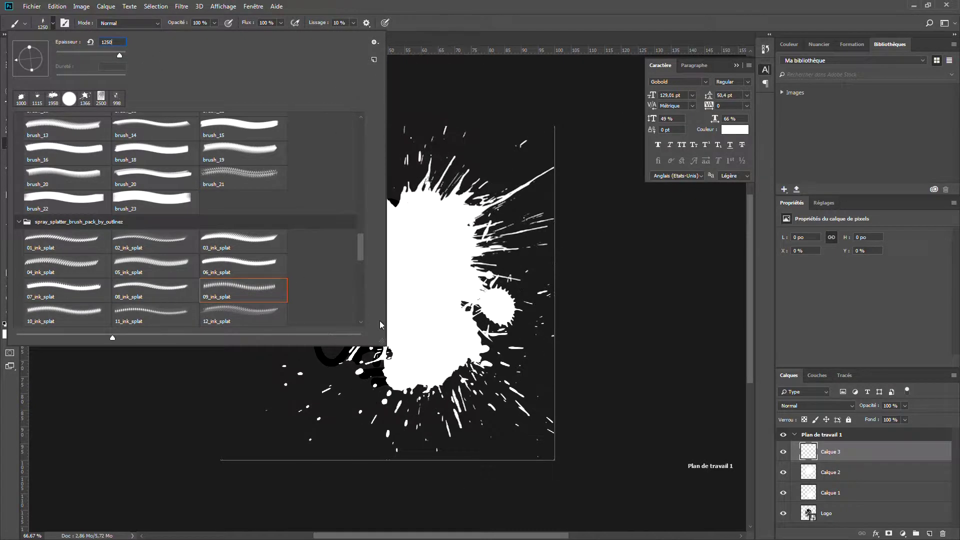
{"action": "left_click", "coordinate": [479, 40]}
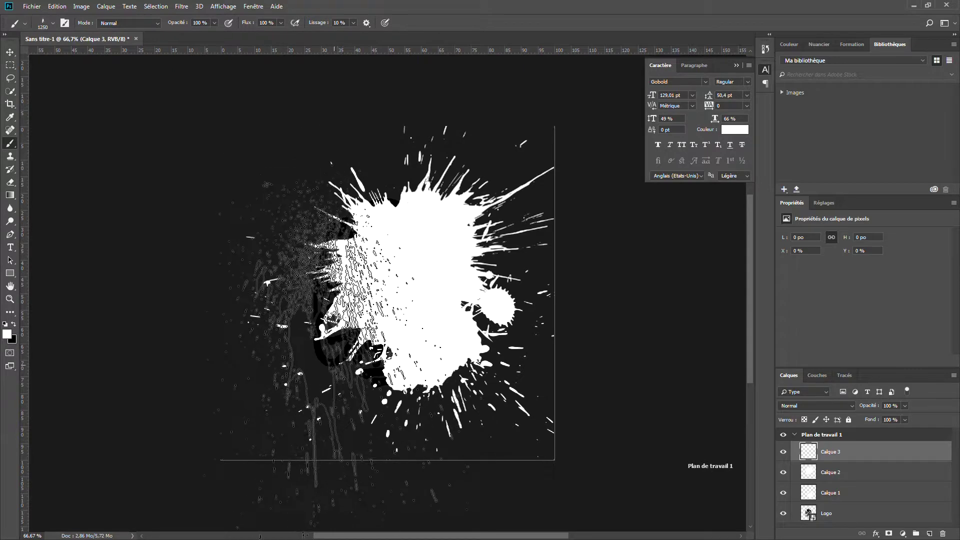
{"action": "left_click", "coordinate": [345, 325]}
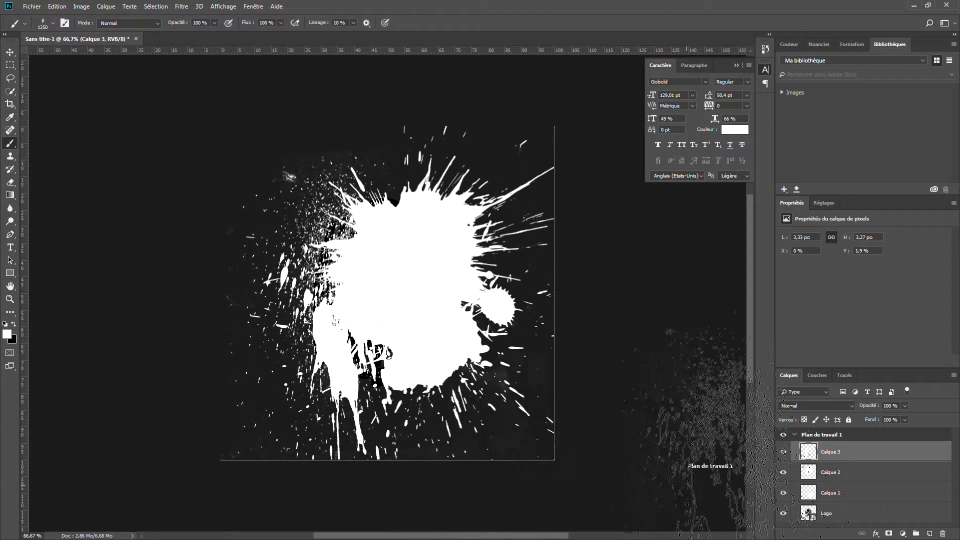
Step: Bring the Logo layer above all splatter layers and shift the Calque 3 splatter slightly left
{"action": "left_click_drag", "start_coordinate": [843, 520], "coordinate": [860, 449]}
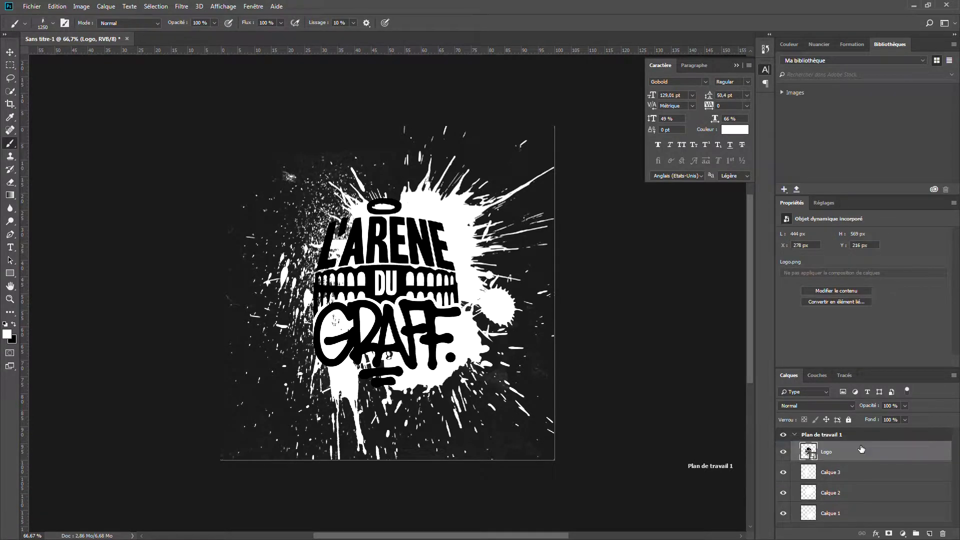
{"action": "left_click", "coordinate": [837, 481]}
{"action": "left_click", "coordinate": [10, 53]}
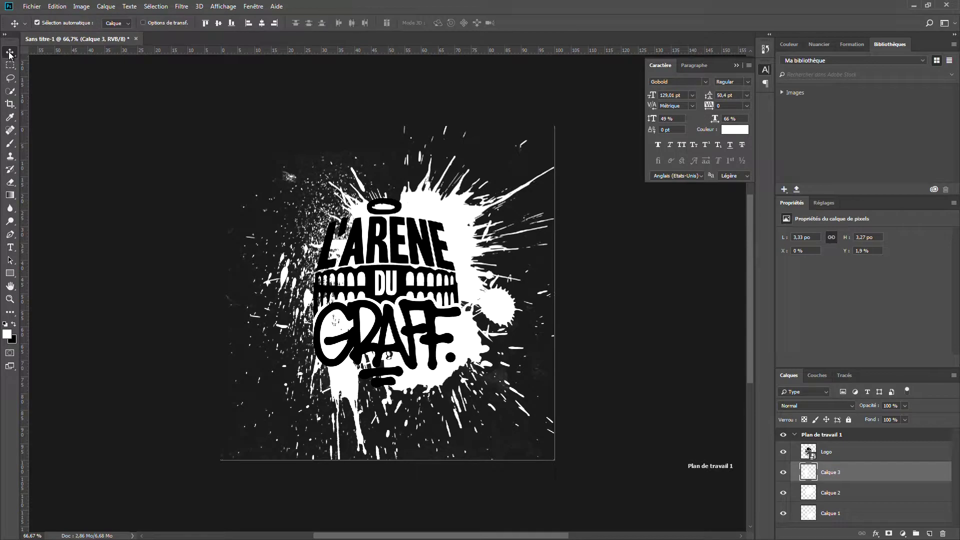
{"action": "left_click_drag", "start_coordinate": [483, 340], "coordinate": [465, 340]}
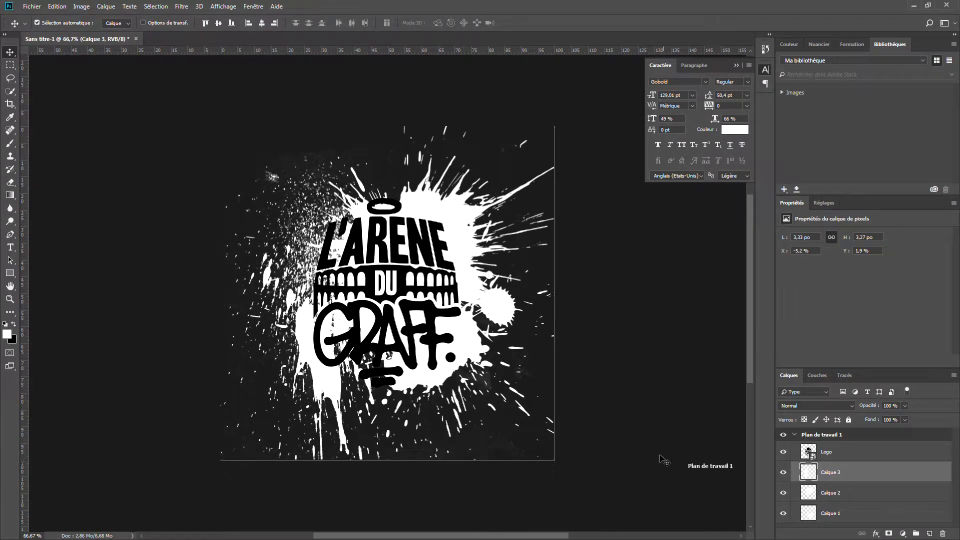
Step: Nudge the Calque 2 splatter left in large increments to centre it better behind the logo
{"action": "left_click", "coordinate": [811, 490]}
{"action": "key", "text": "shift+Left"}
{"action": "key", "text": "shift+Left"}
{"action": "key", "text": "shift+Left"}
{"action": "key", "text": "shift+Left"}
{"action": "key", "text": "shift+Left"}
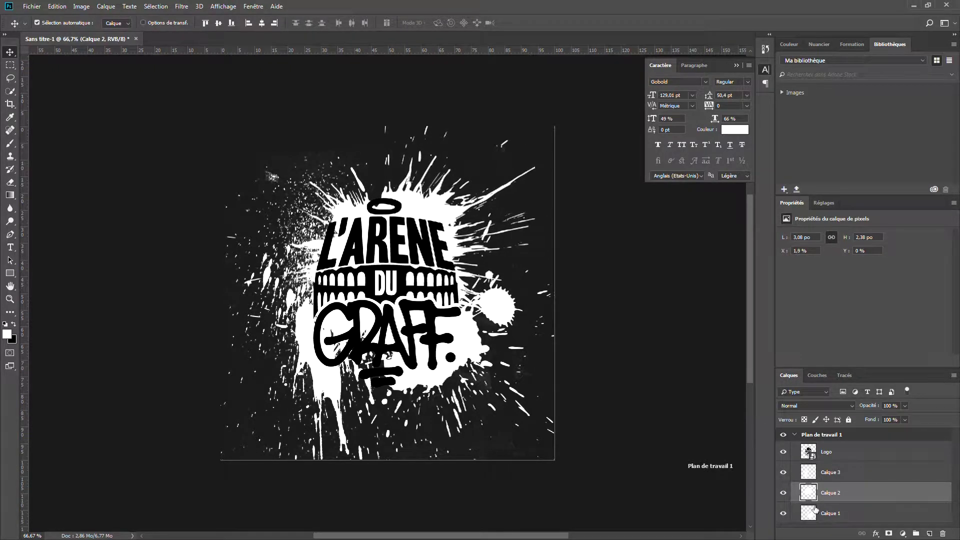
Step: Nudge the Calque 1 splatter left in large increments, to an X position of 3.3 %
{"action": "left_click", "coordinate": [830, 513]}
{"action": "key", "text": "shift+Left"}
{"action": "key", "text": "shift+Left"}
{"action": "key", "text": "shift+Left"}
{"action": "key", "text": "shift+Left"}
{"action": "key", "text": "shift+Left"}
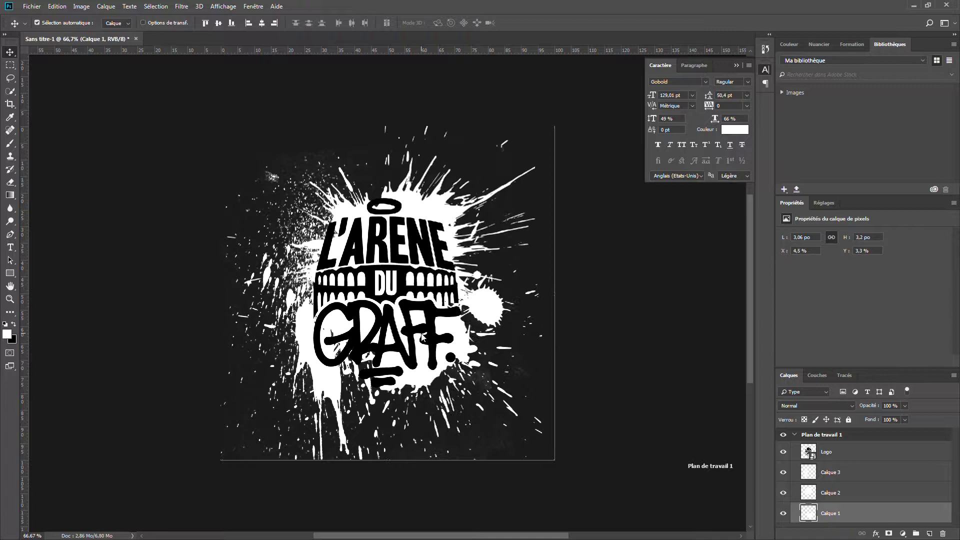
{"action": "key", "text": "shift+Left"}
{"action": "key", "text": "shift+Left"}
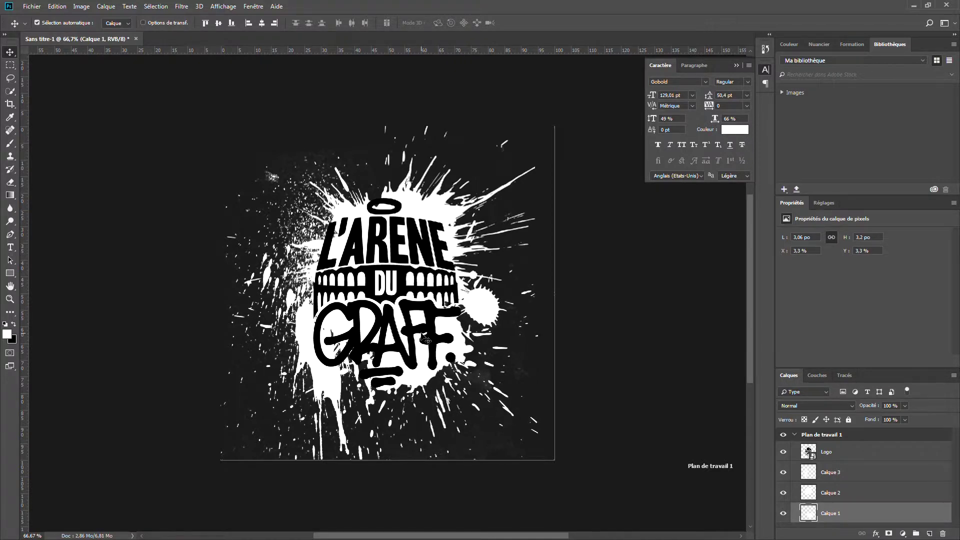
Step: Nudge the Calque 1 splatter down behind the word GRAFF, to a Y position of 6.5 %
{"action": "key", "text": "shift+Down"}
{"action": "key", "text": "shift+Down"}
{"action": "key", "text": "shift+Down"}
{"action": "key", "text": "shift+Down"}
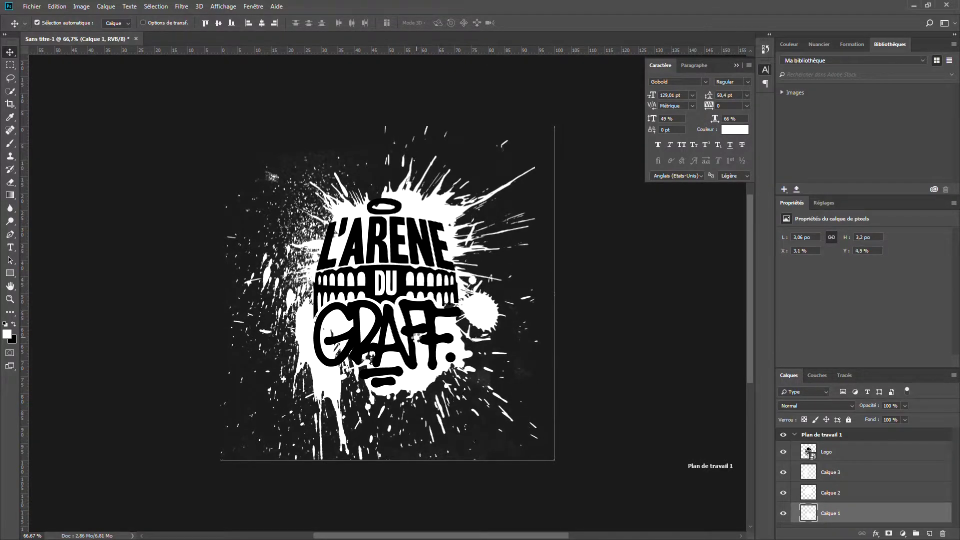
{"action": "key", "text": "Down"}
{"action": "key", "text": "Down"}
{"action": "key", "text": "Down"}
{"action": "key", "text": "Down"}
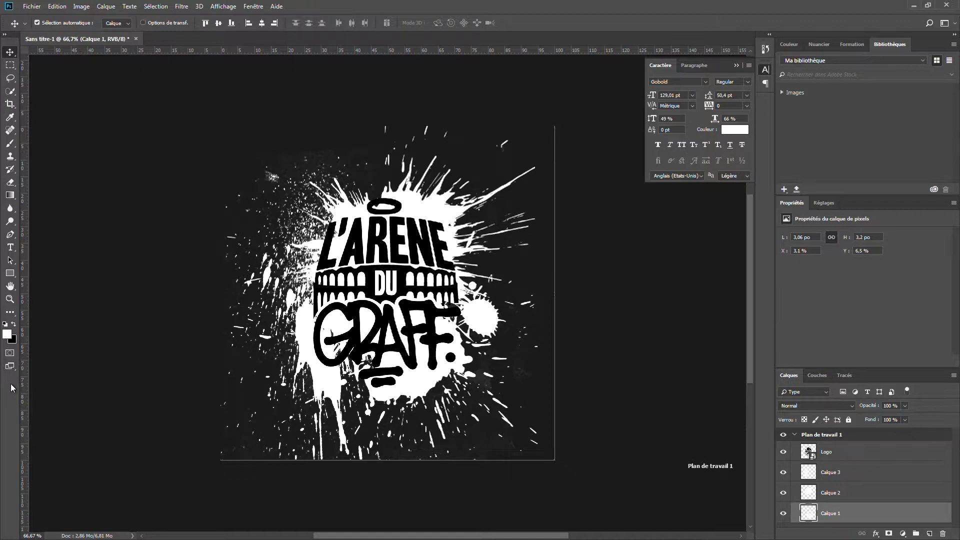
Step: Activate the Eraser tool and set its brush size to 56 px
{"action": "left_click", "coordinate": [10, 182]}
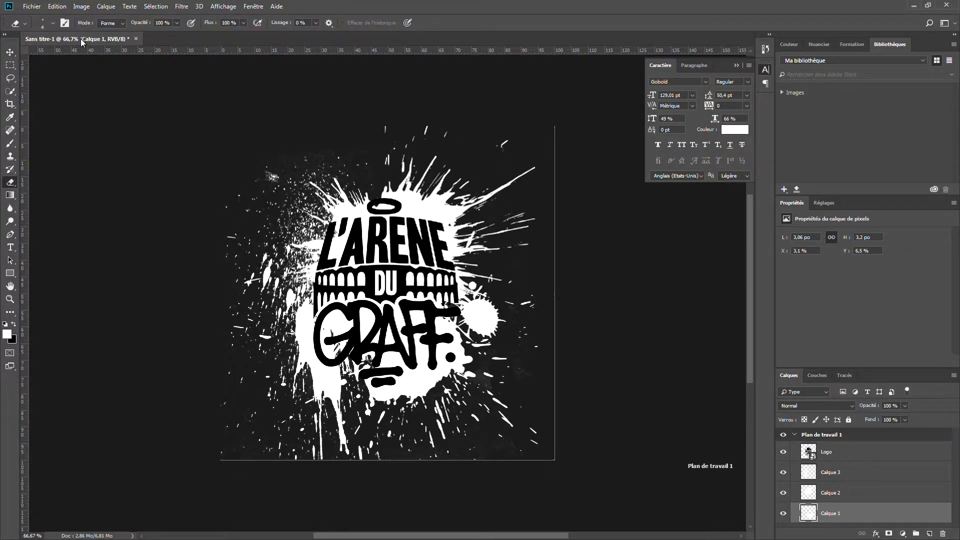
{"action": "left_click", "coordinate": [52, 23]}
{"action": "left_click", "coordinate": [68, 50]}
{"action": "left_click_drag", "start_coordinate": [68, 50], "coordinate": [75, 52]}
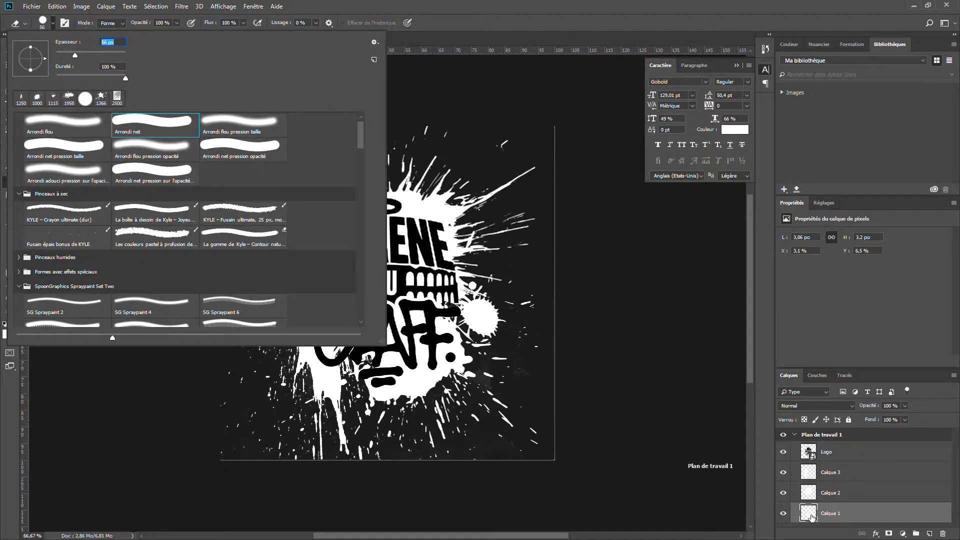
Step: Toggle the visibility of Calque 1 and Calque 3 to identify their splatters, and add a layer mask to Calque 3
{"action": "left_click", "coordinate": [783, 515]}
{"action": "left_click", "coordinate": [783, 514]}
{"action": "left_click", "coordinate": [783, 514]}
{"action": "left_click", "coordinate": [783, 473]}
{"action": "left_click", "coordinate": [783, 474]}
{"action": "left_click", "coordinate": [783, 474]}
{"action": "left_click", "coordinate": [783, 474]}
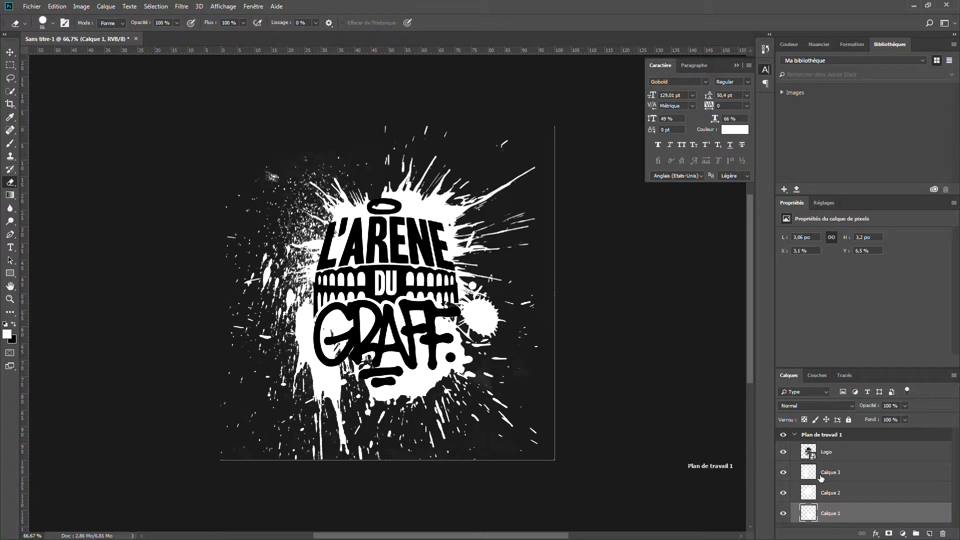
{"action": "left_click", "coordinate": [809, 474]}
{"action": "left_click", "coordinate": [889, 533]}
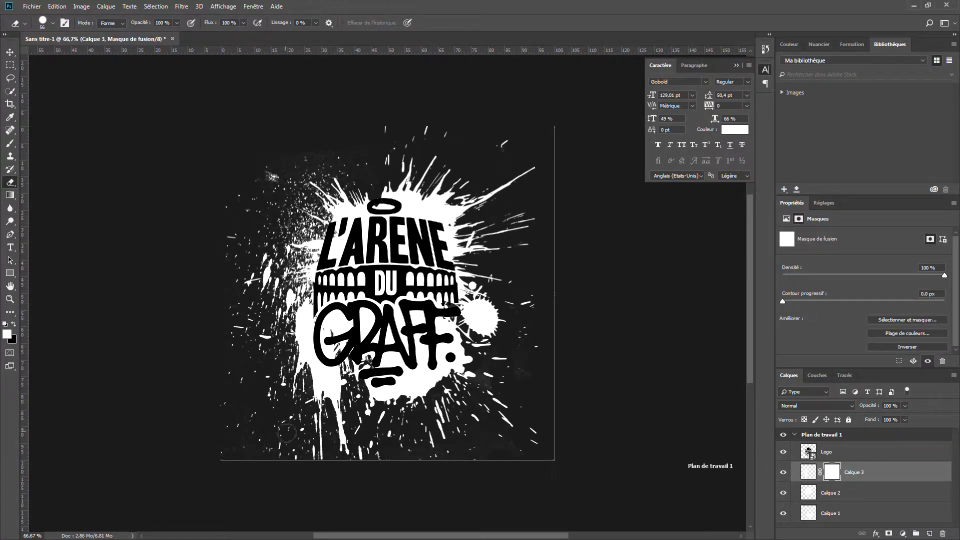
Step: Erase the Calque 3 splatter along the artboard's lower and upper-right edges on its mask, switching the eraser to the Arrondi flou tip
{"action": "mouse_move", "coordinate": [304, 461]}
{"action": "left_mouse_down"}
{"action": "mouse_move", "coordinate": [350, 457]}
{"action": "mouse_move", "coordinate": [359, 443]}
{"action": "mouse_move", "coordinate": [365, 466]}
{"action": "mouse_move", "coordinate": [371, 452]}
{"action": "left_mouse_up"}
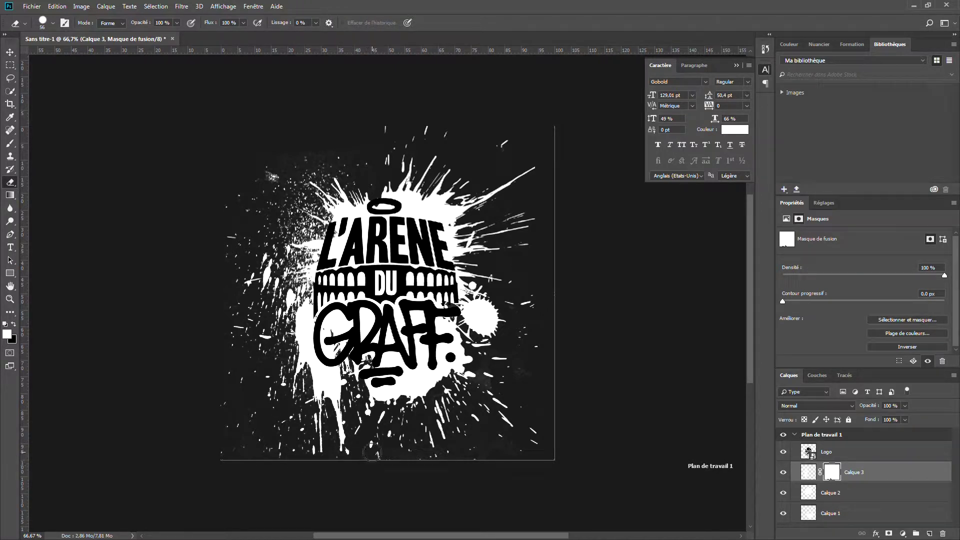
{"action": "left_click", "coordinate": [53, 26]}
{"action": "left_click", "coordinate": [53, 25]}
{"action": "left_click", "coordinate": [54, 24]}
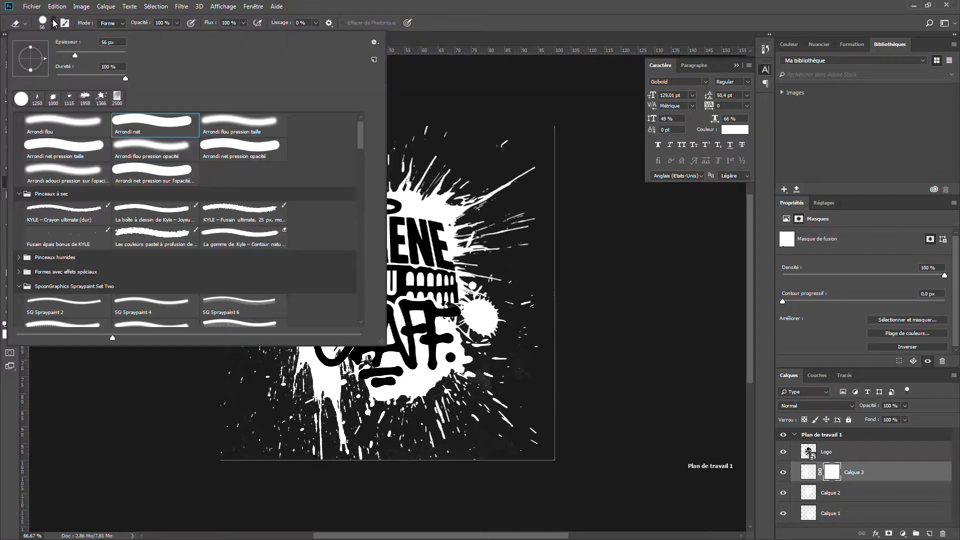
{"action": "left_click", "coordinate": [104, 127]}
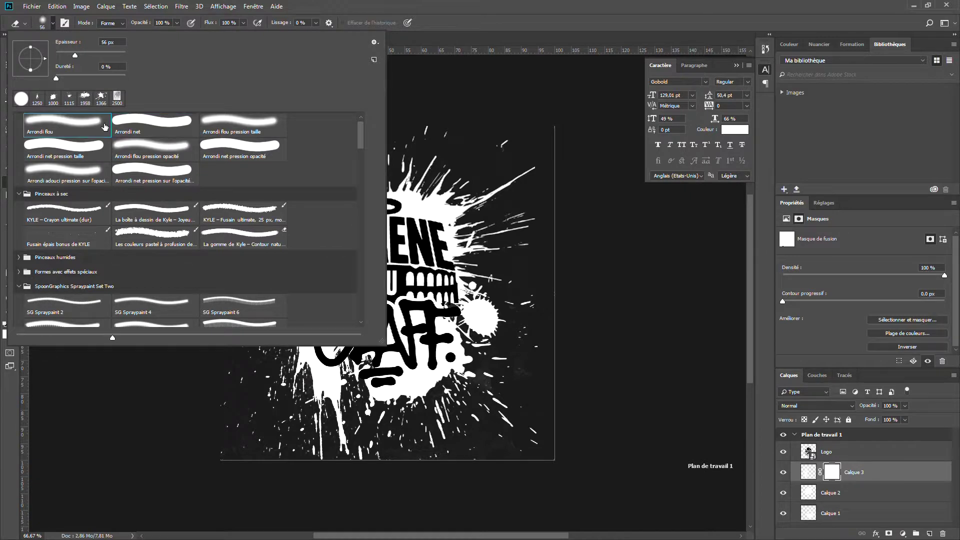
{"action": "left_click", "coordinate": [483, 17]}
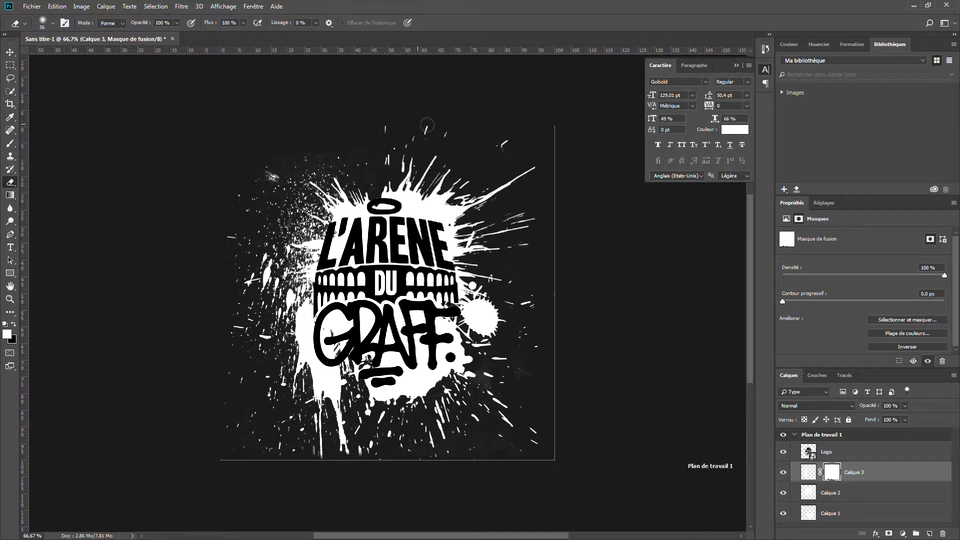
{"action": "left_click_drag", "start_coordinate": [522, 147], "coordinate": [531, 168]}
Step: Start saving the document under a new name in LaCie (G:) > VIDEOS > 2018 > 6.Juin > 10.Tuto Graff logo
{"action": "left_click", "coordinate": [31, 6]}
{"action": "left_click", "coordinate": [53, 120]}
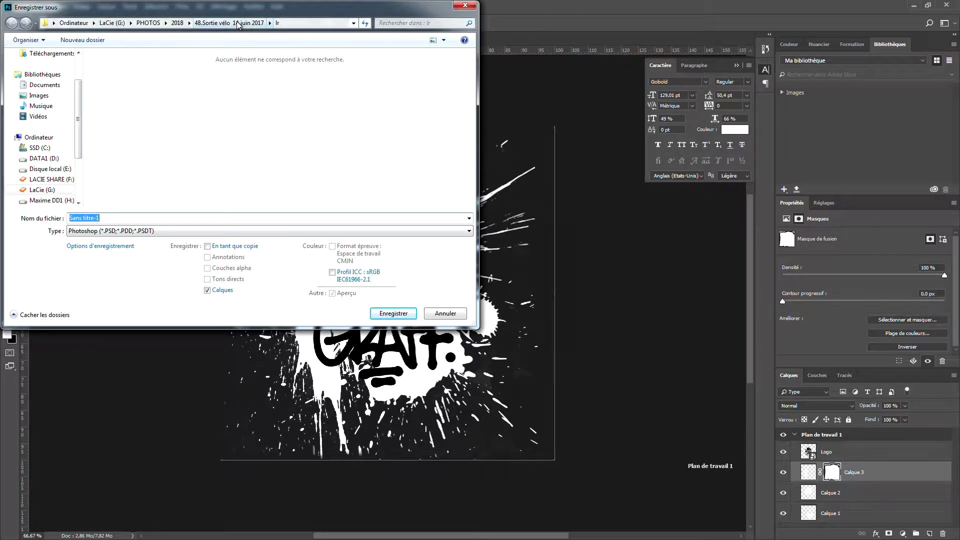
{"action": "left_click", "coordinate": [112, 23]}
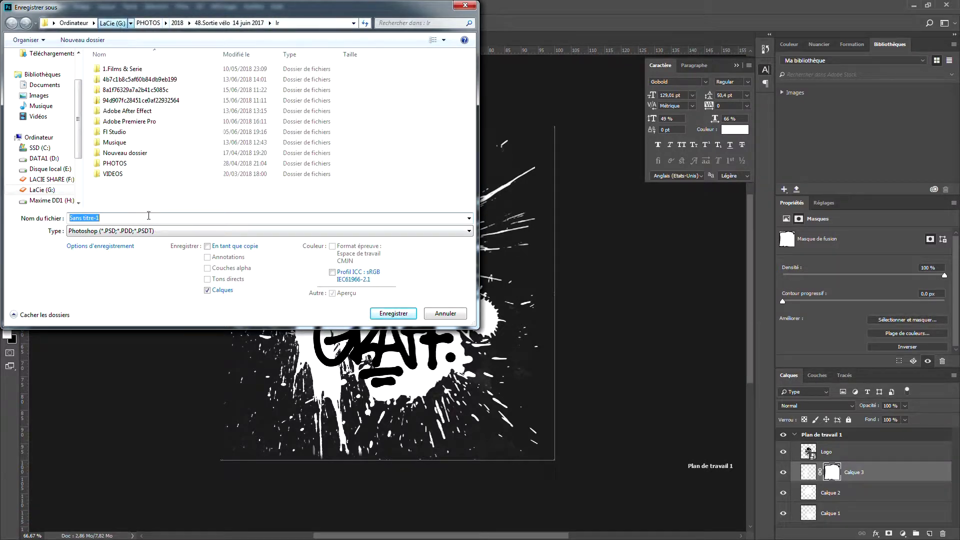
{"action": "double_click", "coordinate": [120, 184]}
{"action": "double_click", "coordinate": [121, 153]}
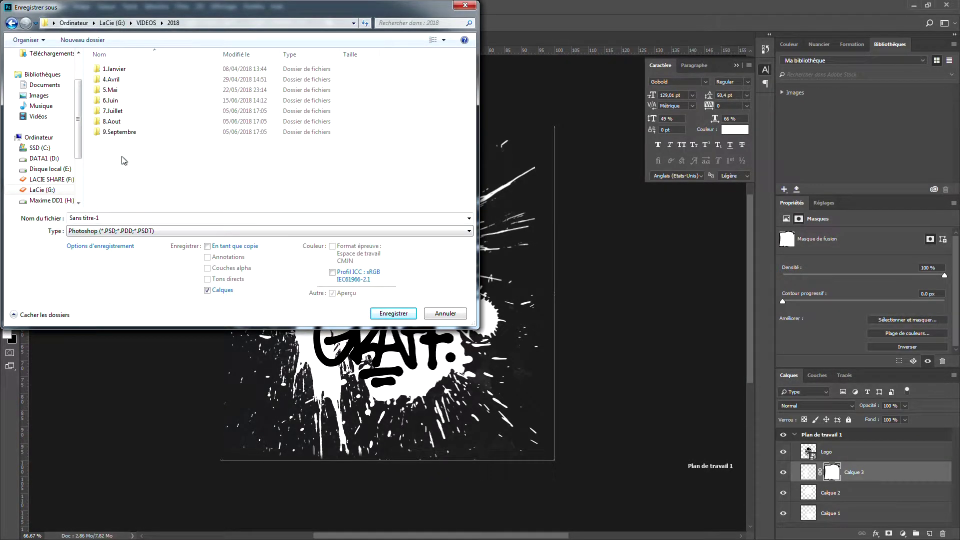
{"action": "double_click", "coordinate": [121, 101]}
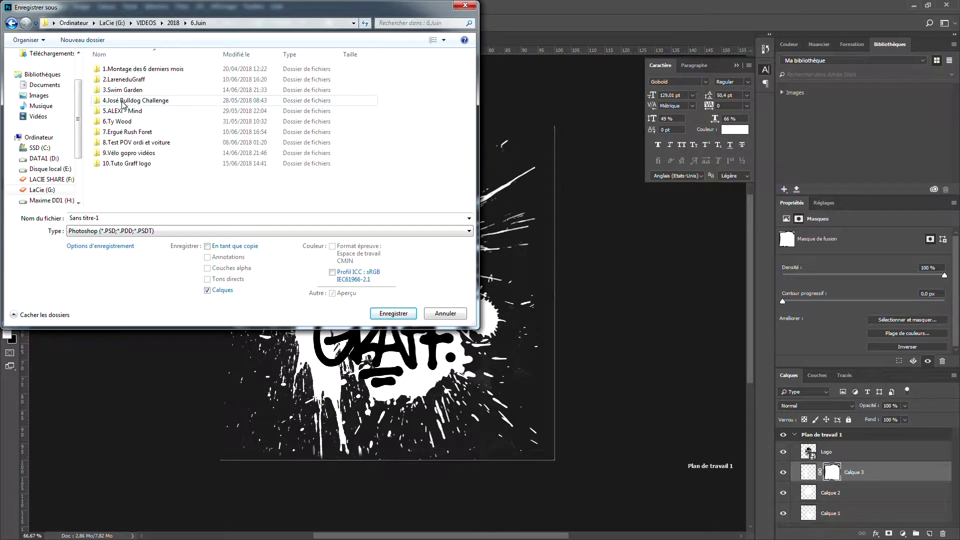
{"action": "double_click", "coordinate": [129, 166]}
Step: Name the file "logo graff" and save it in Photoshop format with its layers
{"action": "left_click", "coordinate": [144, 216]}
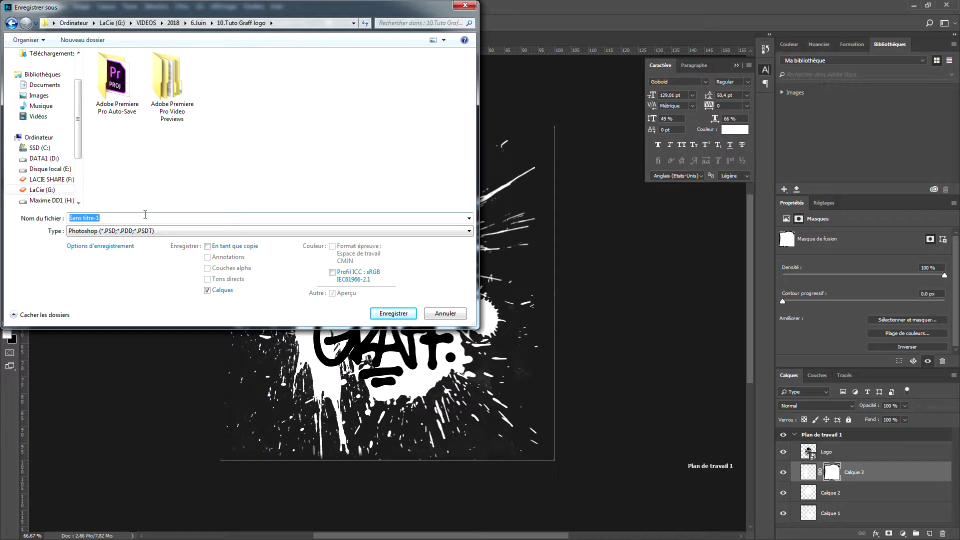
{"action": "type", "text": "logo "}
{"action": "type", "text": "rafi"}
{"action": "key", "text": "BackSpace"}
{"action": "key", "text": "BackSpace"}
{"action": "key", "text": "BackSpace"}
{"action": "left_click", "coordinate": [400, 314]}
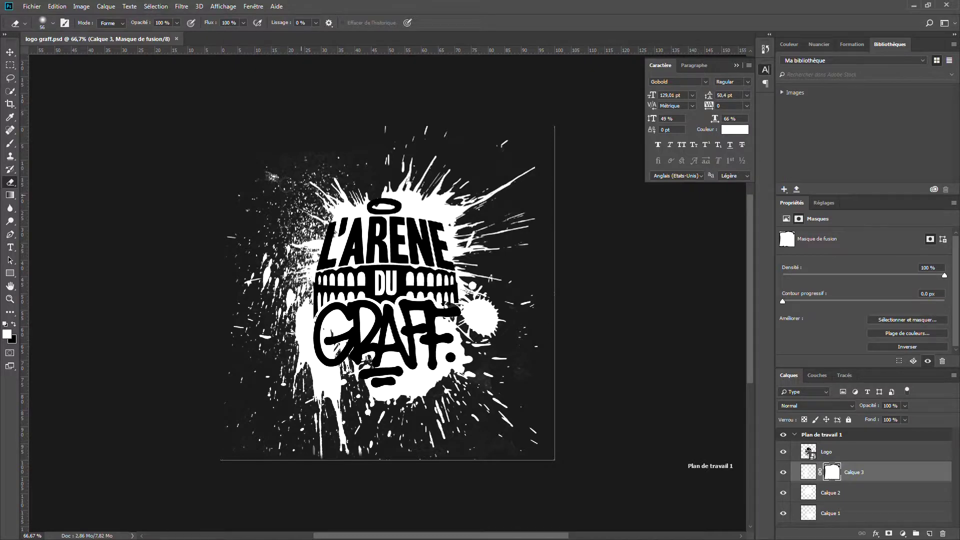
Step: Minimise Photoshop and open the Tuto Graff project from the 10.Tuto Graff logo folder in Premiere Pro
{"action": "left_click", "coordinate": [913, 5]}
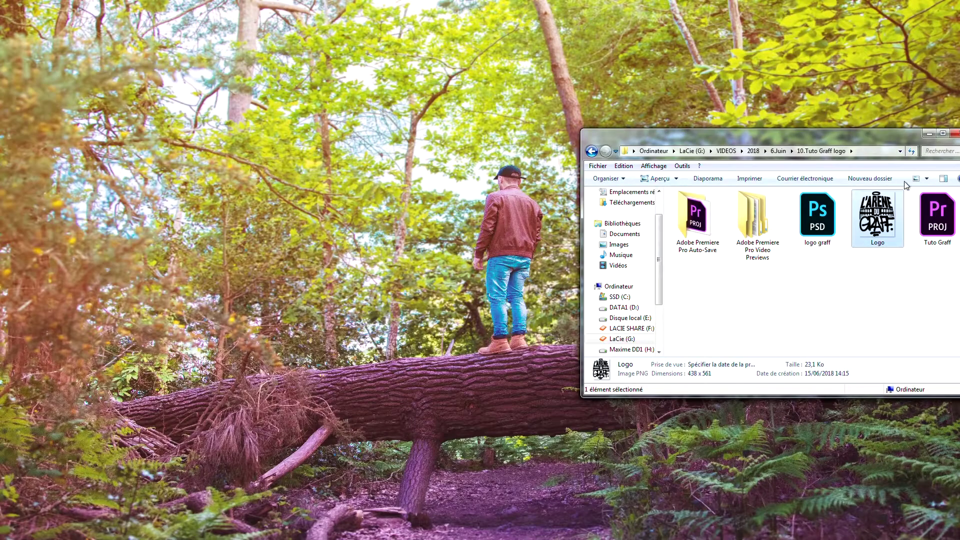
{"action": "left_click_drag", "start_coordinate": [893, 146], "coordinate": [393, 220]}
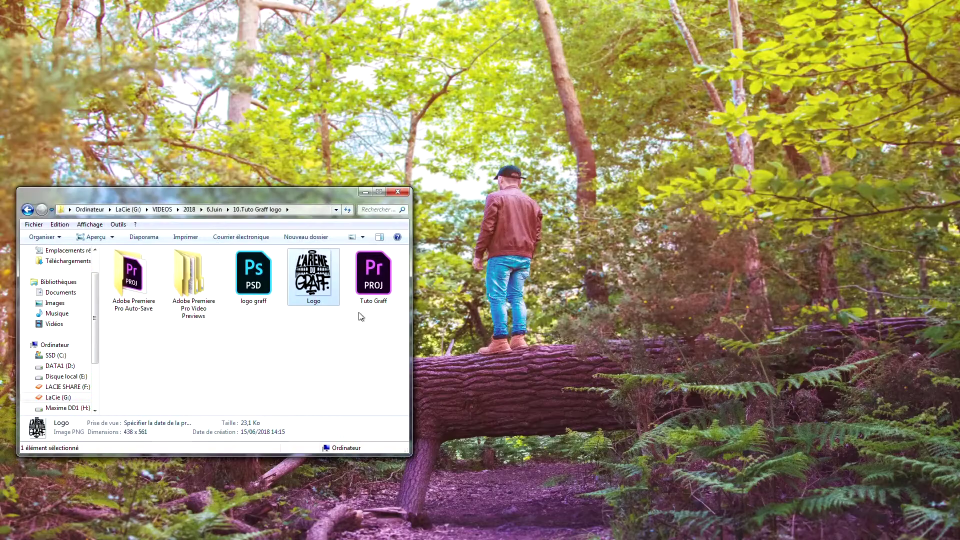
{"action": "key", "text": "Right"}
{"action": "key", "text": "Return"}
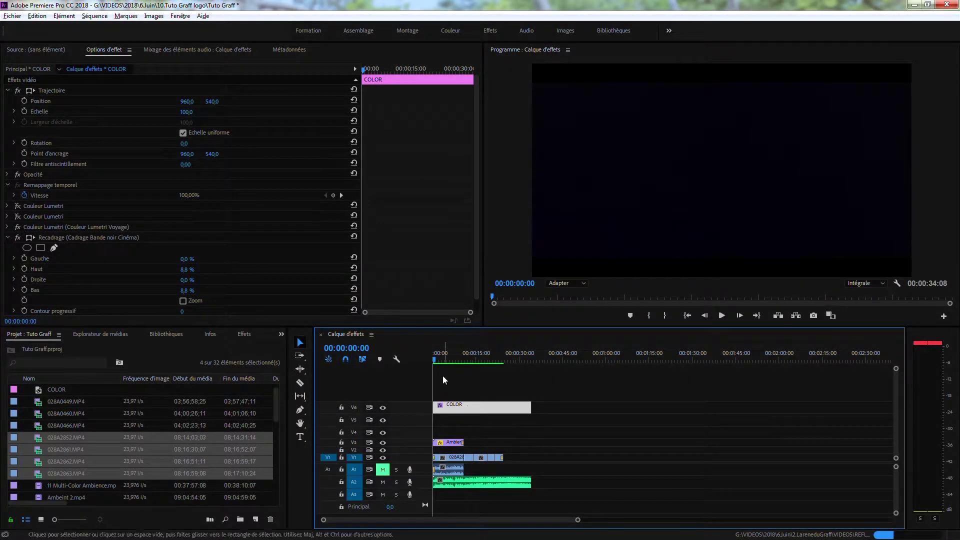
Step: Mute audio track A2 and preview the sequence from the forest shots to the graffiti shots
{"action": "left_click", "coordinate": [436, 359]}
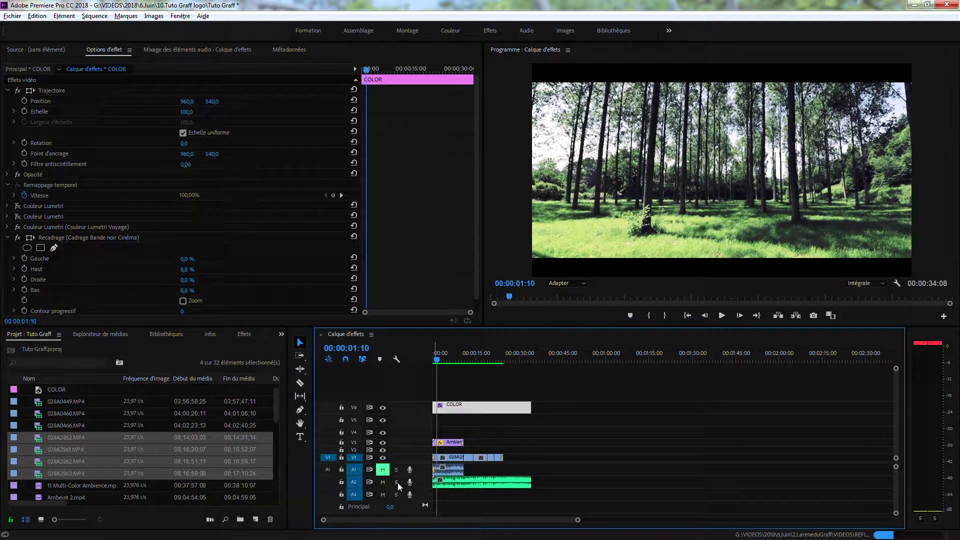
{"action": "left_click", "coordinate": [382, 481]}
{"action": "mouse_move", "coordinate": [437, 359]}
{"action": "left_mouse_down"}
{"action": "mouse_move", "coordinate": [464, 359]}
{"action": "mouse_move", "coordinate": [451, 360]}
{"action": "left_mouse_up"}
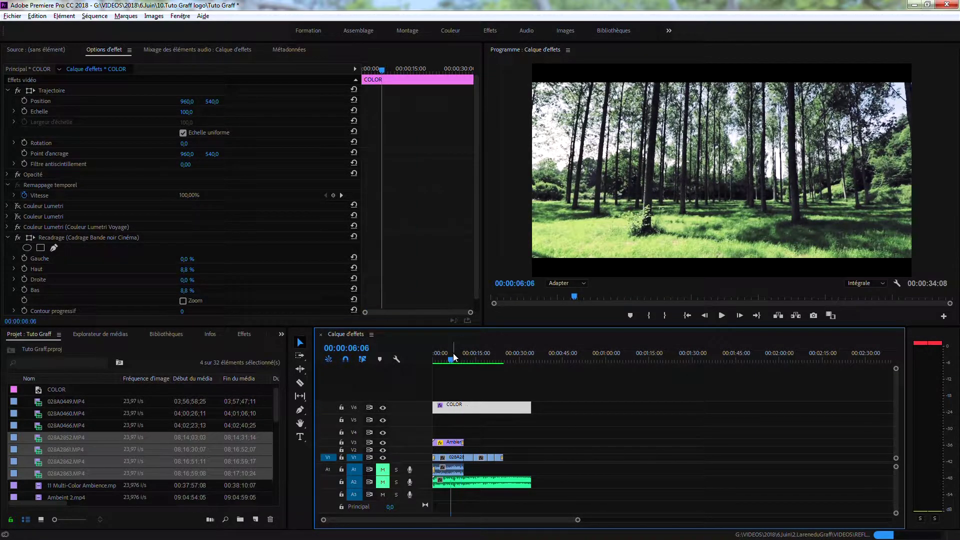
{"action": "key", "text": "space"}
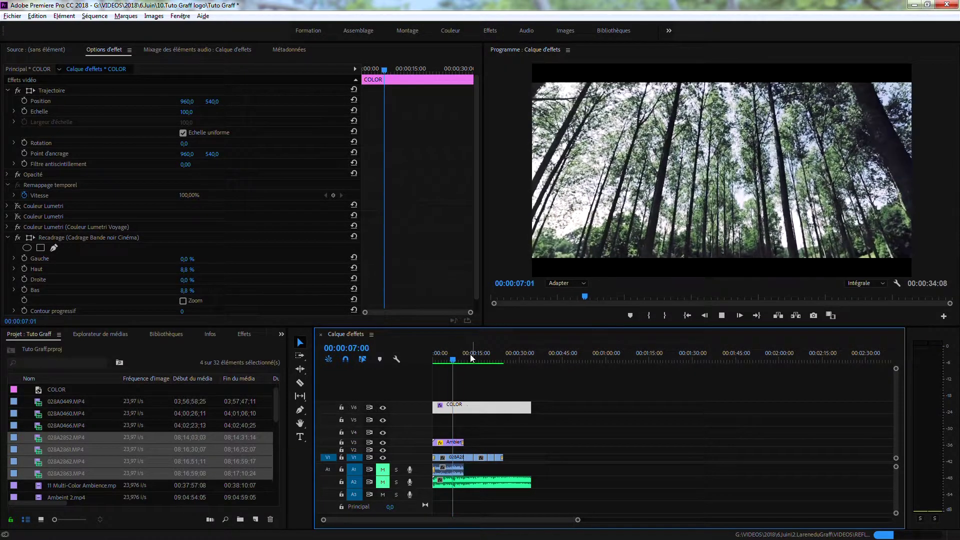
{"action": "left_click", "coordinate": [469, 355]}
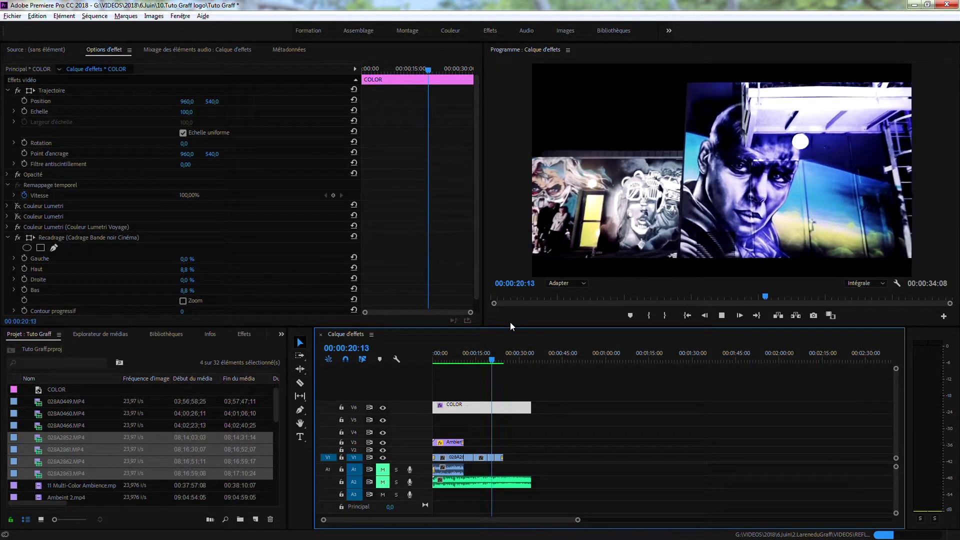
{"action": "left_click_drag", "start_coordinate": [498, 357], "coordinate": [443, 359]}
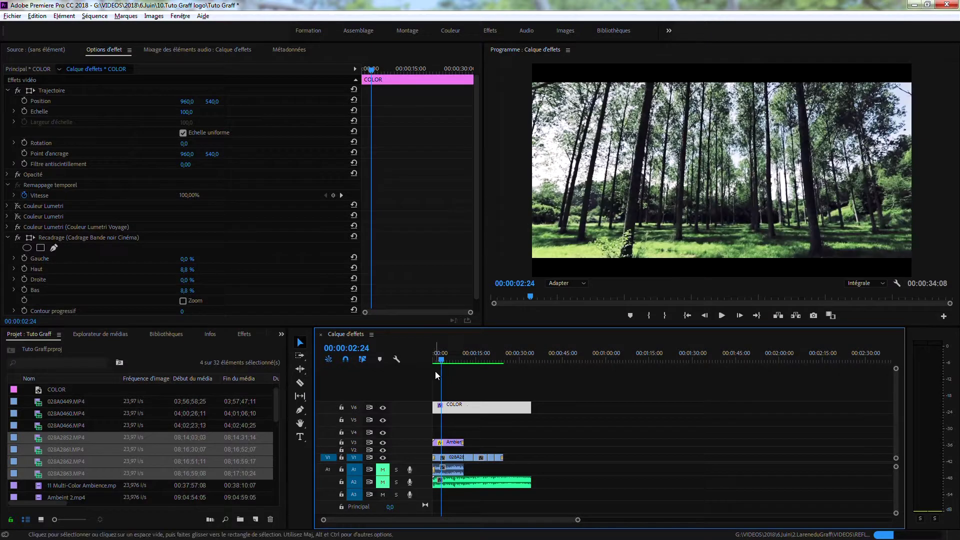
{"action": "mouse_move", "coordinate": [437, 361]}
{"action": "left_mouse_down"}
{"action": "mouse_move", "coordinate": [448, 371]}
{"action": "mouse_move", "coordinate": [440, 362]}
{"action": "left_mouse_up"}
Step: Create a 1920 × 1080 adjustment layer at 25 fps with square pixels in the project
{"action": "right_click", "coordinate": [82, 423]}
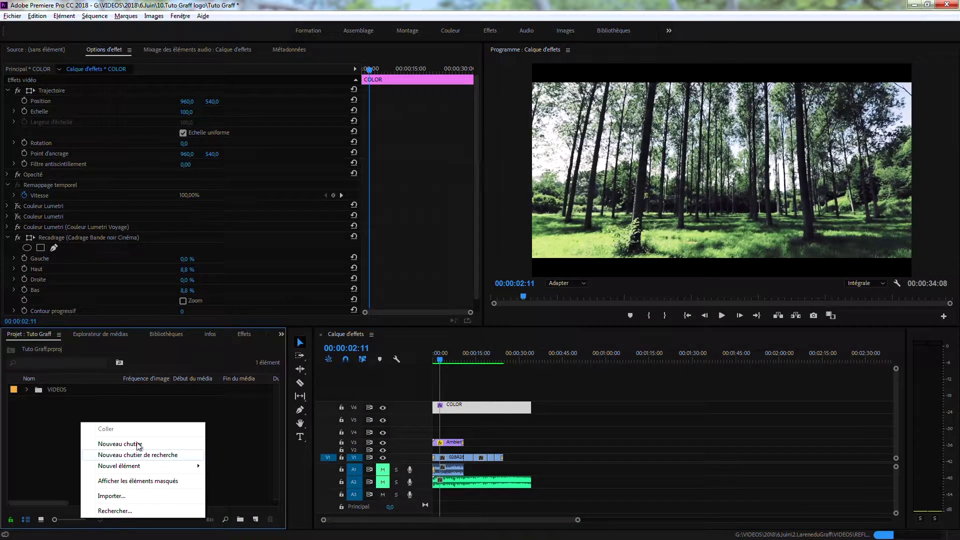
{"action": "left_click", "coordinate": [148, 421]}
{"action": "right_click", "coordinate": [102, 418]}
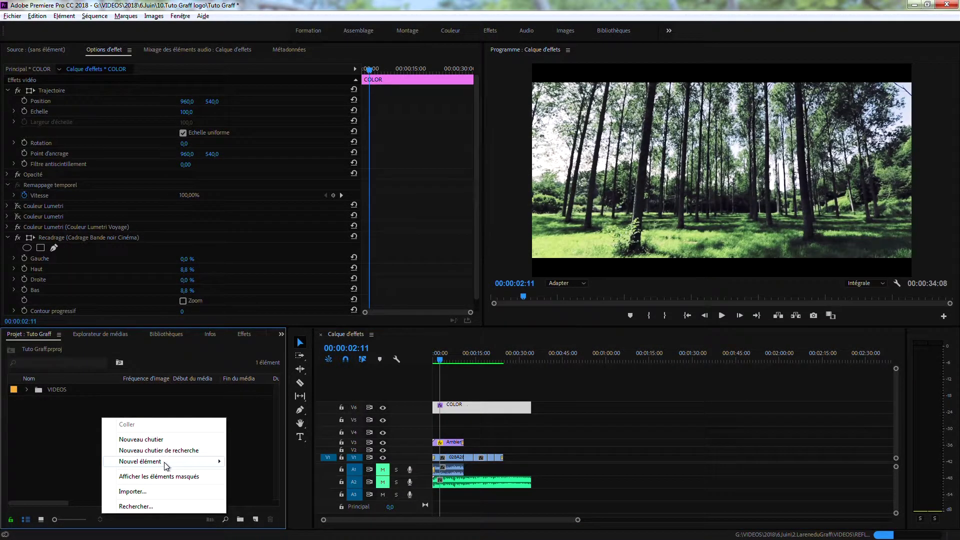
{"action": "mouse_move", "coordinate": [165, 461]}
{"action": "left_click", "coordinate": [263, 384]}
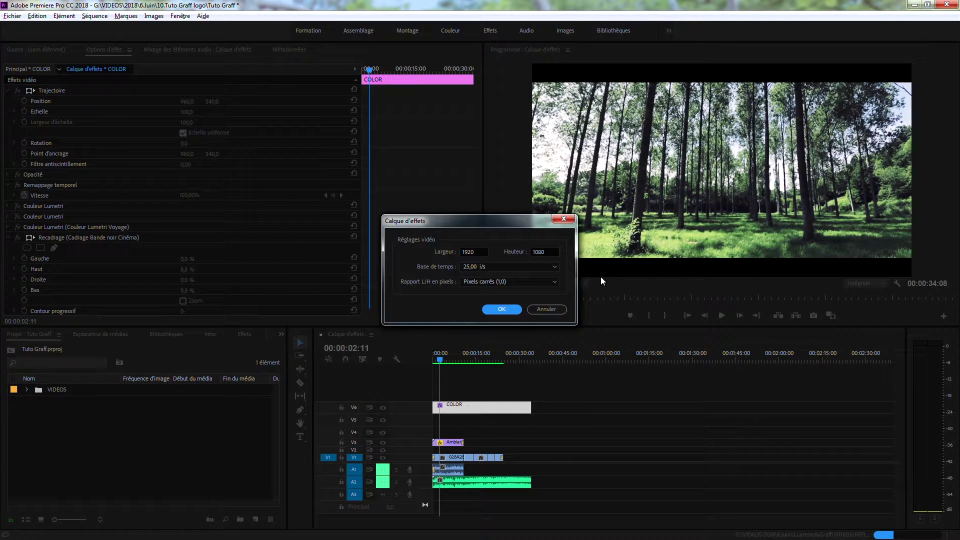
{"action": "left_click", "coordinate": [501, 309]}
Step: Rename the new adjustment layer as "ae"
{"action": "left_click", "coordinate": [64, 390]}
{"action": "type", "text": "ae"}
{"action": "left_click", "coordinate": [102, 452]}
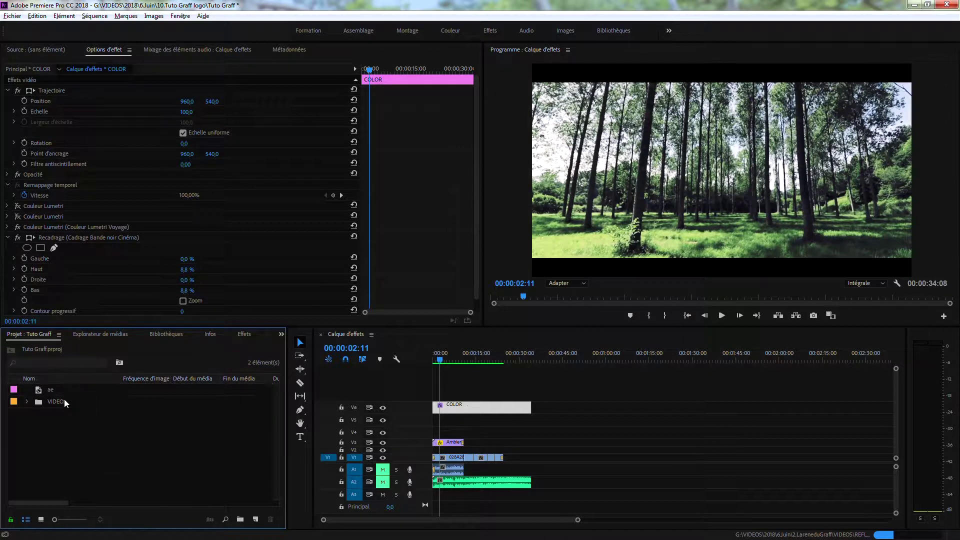
Step: Place the ae adjustment layer on track V7 above COLOR, starting at the beginning of the sequence, and preview the forest footage beneath it
{"action": "left_click_drag", "start_coordinate": [48, 393], "coordinate": [631, 391]}
{"action": "key", "text": "backslash"}
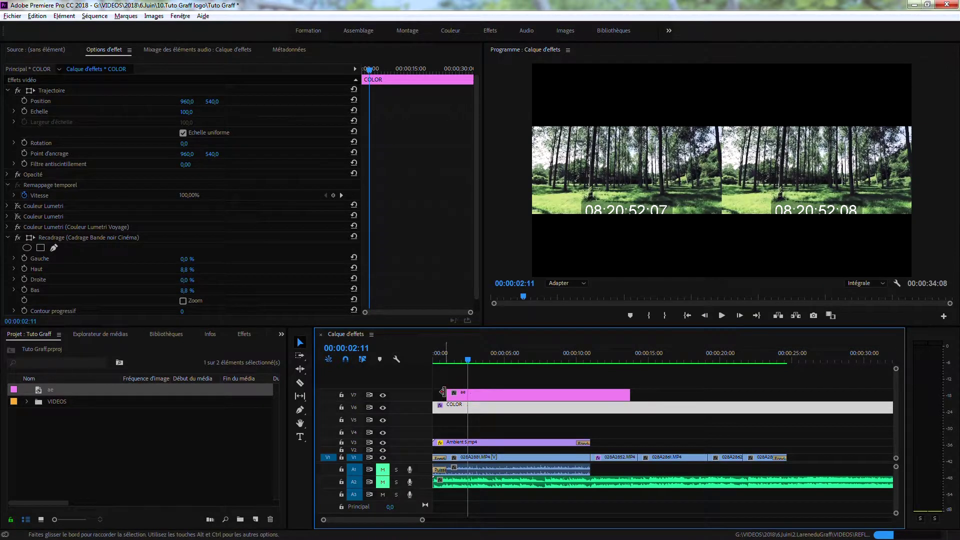
{"action": "left_click_drag", "start_coordinate": [448, 348], "coordinate": [542, 374]}
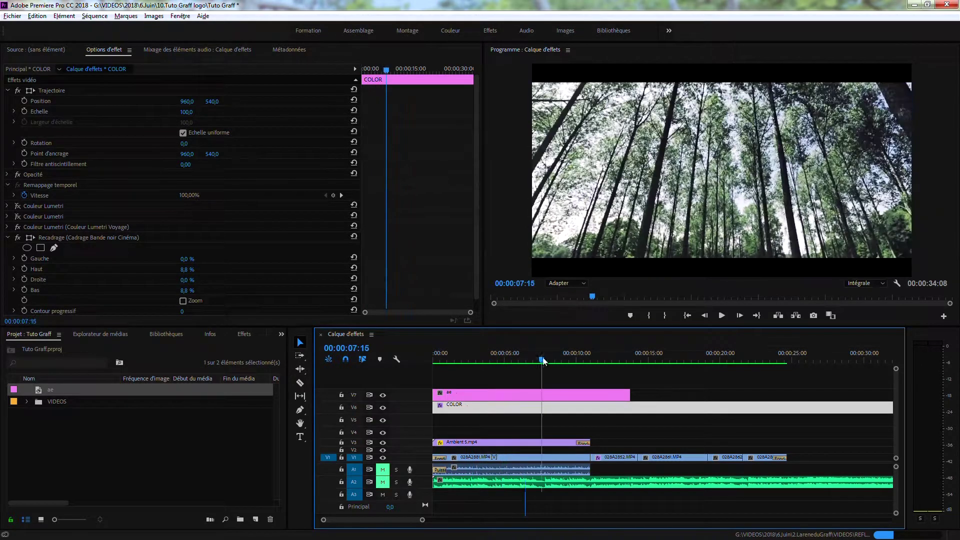
{"action": "key", "text": "space"}
{"action": "key", "text": "space"}
Step: Save the project and replace the ae clip on V7 with an After Effects composition
{"action": "left_click", "coordinate": [578, 396]}
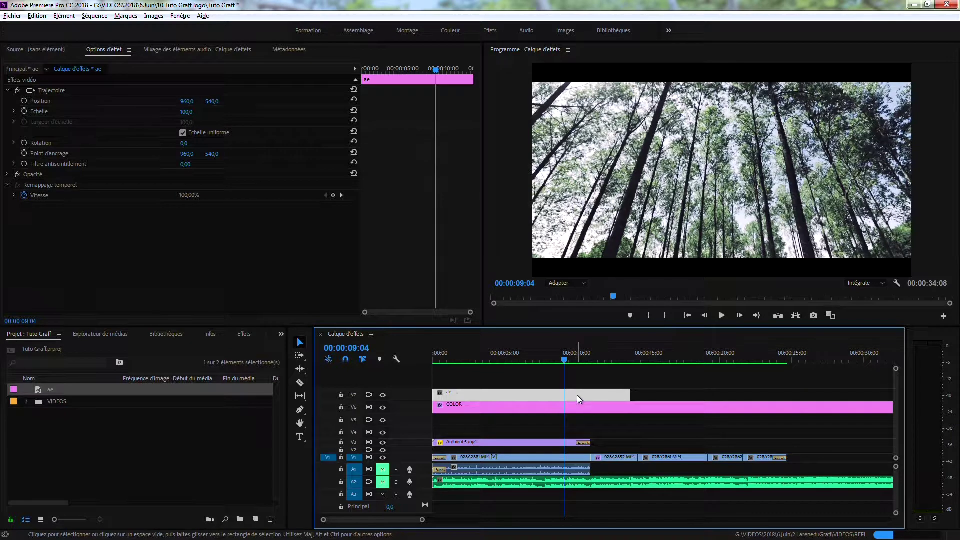
{"action": "key", "text": "ctrl+s"}
{"action": "right_click", "coordinate": [574, 393]}
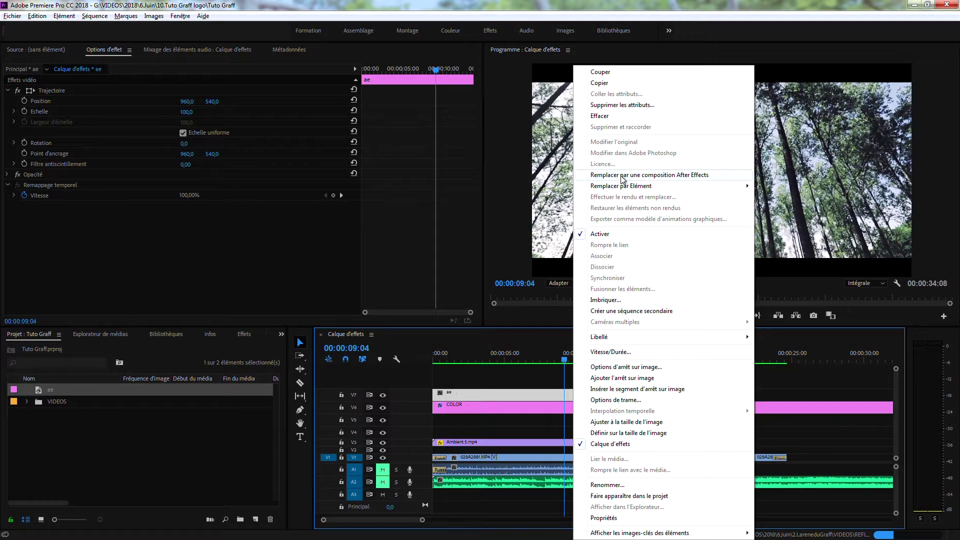
{"action": "left_click", "coordinate": [622, 176]}
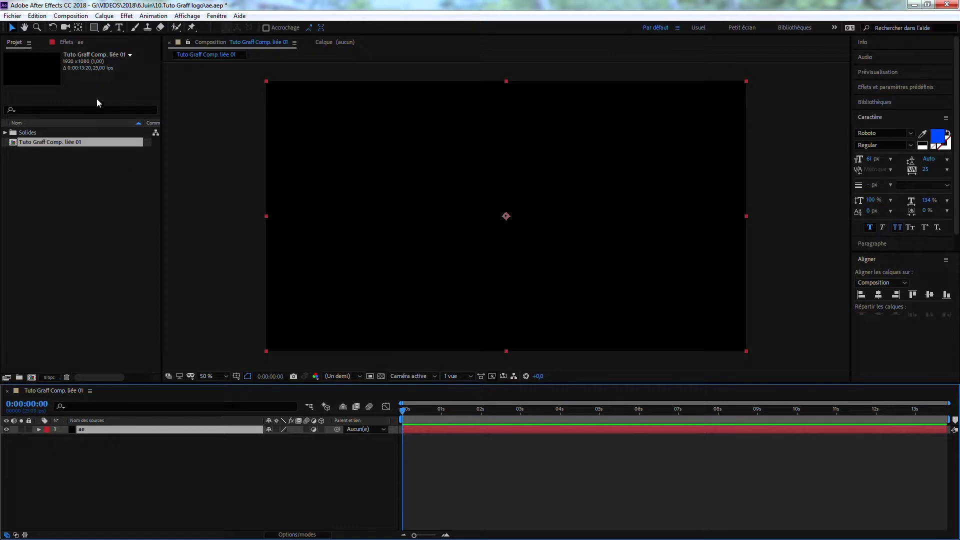
Step: Start a file import into the After Effects project and browse to LaCie (G:) > VIDEOS > 2018 > 6.Juin > 10.Tuto Graff logo
{"action": "left_click", "coordinate": [62, 183]}
{"action": "right_click", "coordinate": [63, 183]}
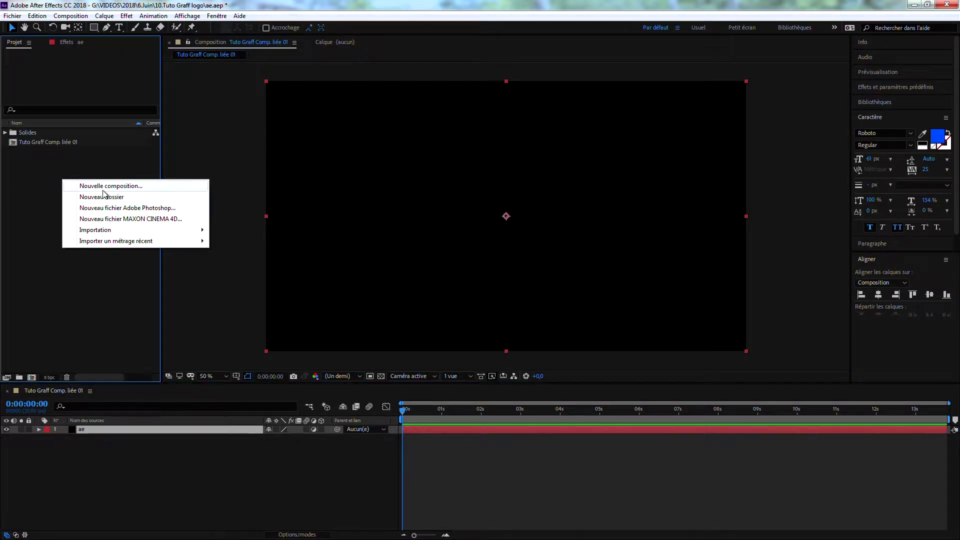
{"action": "mouse_move", "coordinate": [195, 232]}
{"action": "left_click", "coordinate": [313, 232]}
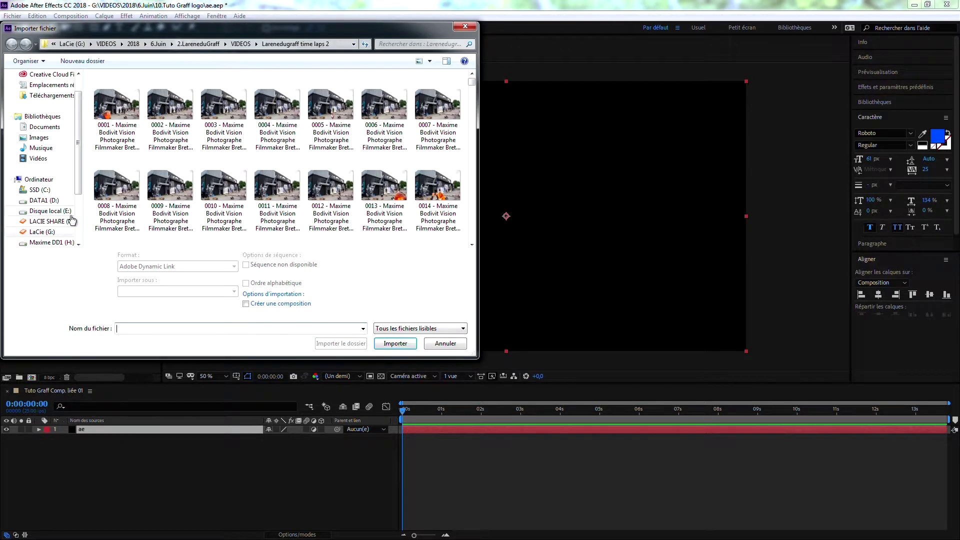
{"action": "left_click", "coordinate": [49, 237]}
{"action": "double_click", "coordinate": [112, 195]}
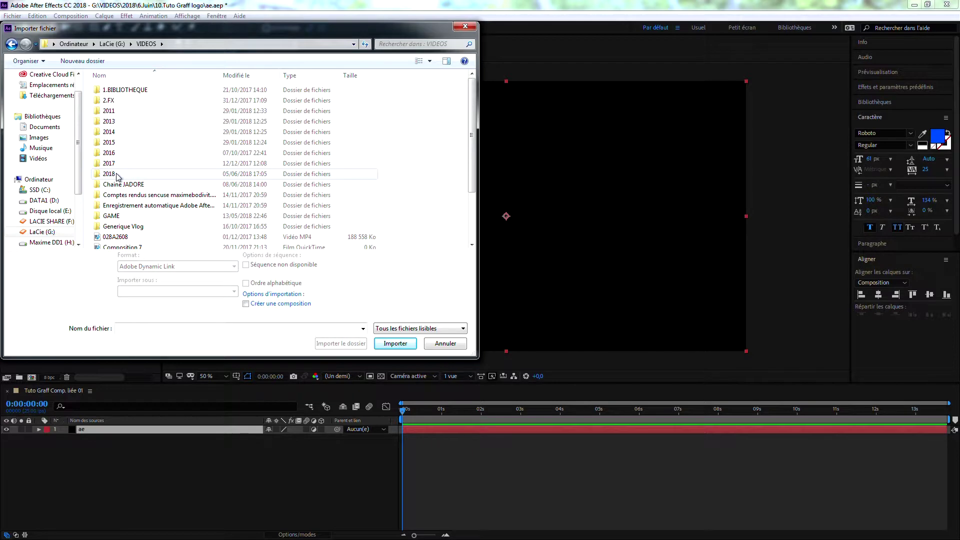
{"action": "left_click", "coordinate": [118, 176]}
{"action": "double_click", "coordinate": [118, 175]}
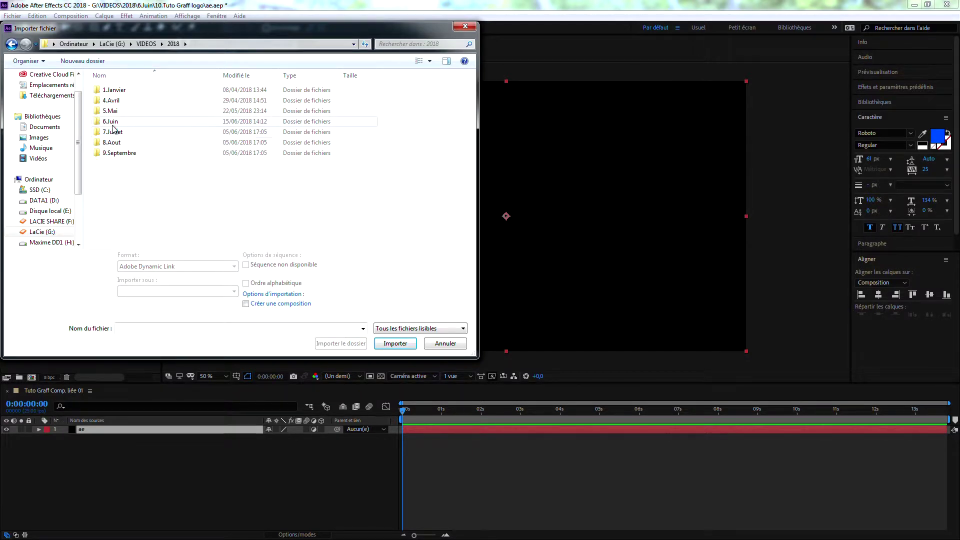
{"action": "double_click", "coordinate": [115, 142]}
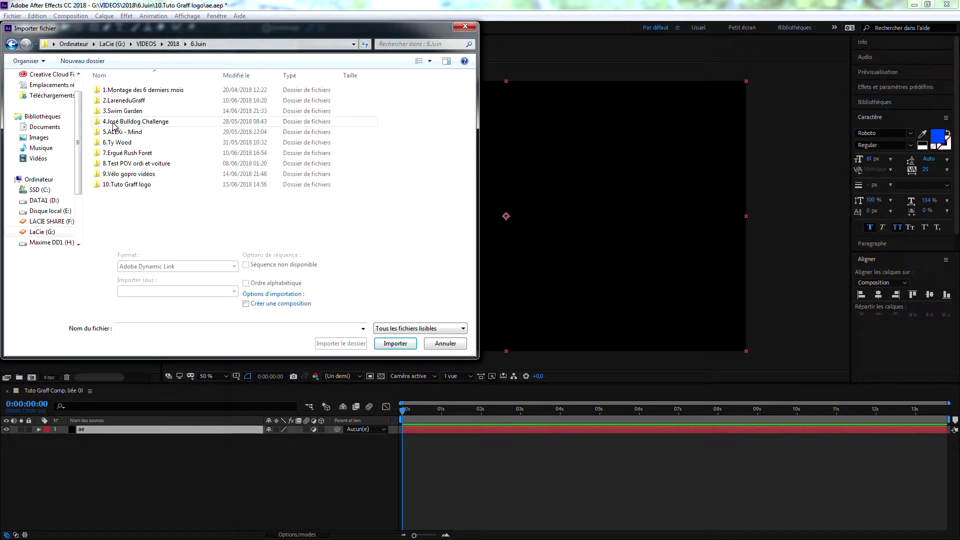
{"action": "double_click", "coordinate": [125, 186]}
Step: Import logo graff.psd as a Composition with its layer styles merged into the footage
{"action": "double_click", "coordinate": [281, 100]}
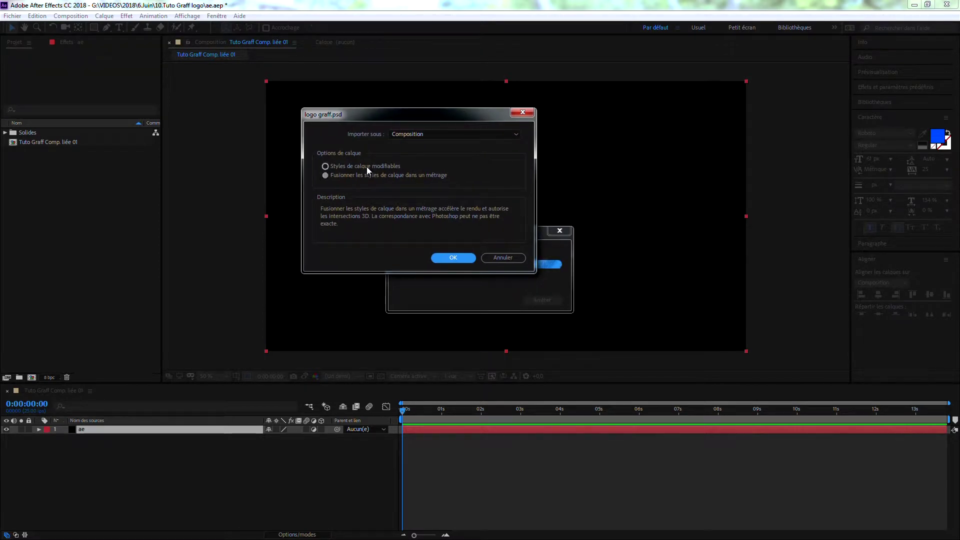
{"action": "left_click", "coordinate": [443, 134]}
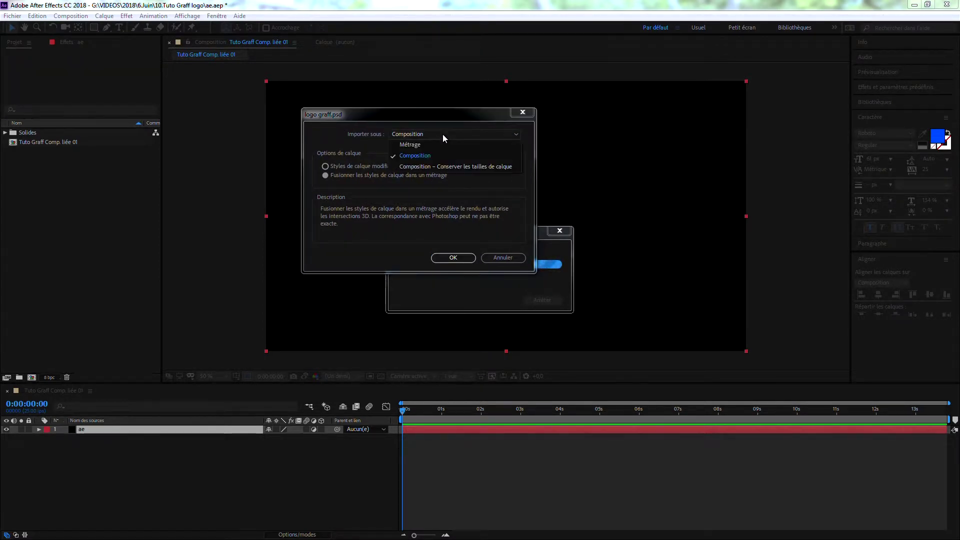
{"action": "left_click", "coordinate": [425, 156]}
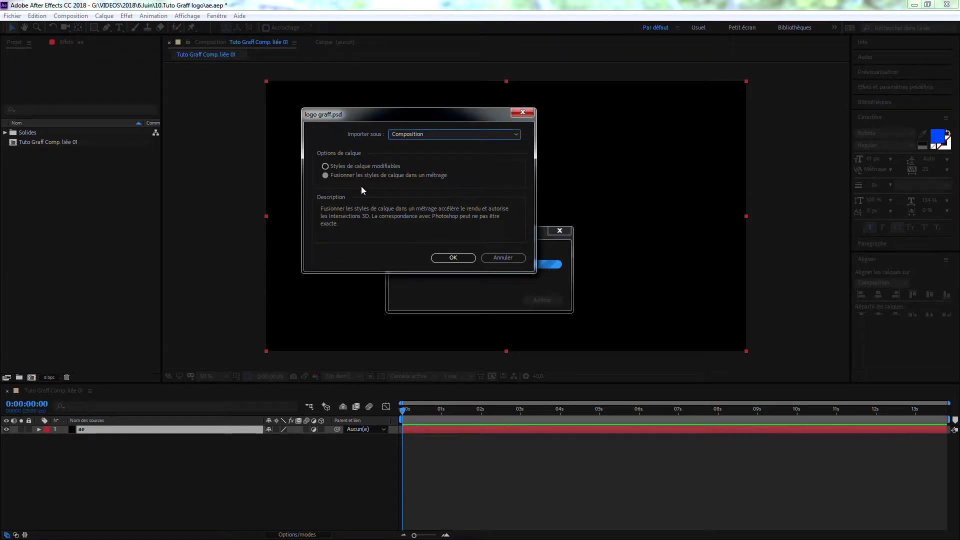
{"action": "left_click", "coordinate": [443, 258]}
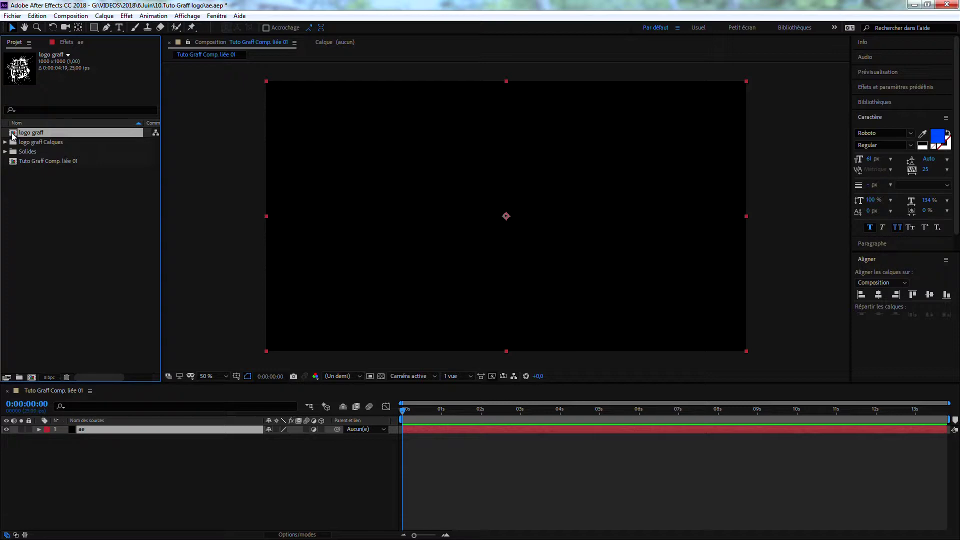
Step: Delete the imported logo graff composition from the project and expand the logo graff Calques folder
{"action": "key", "text": "Delete"}
{"action": "left_click", "coordinate": [463, 286]}
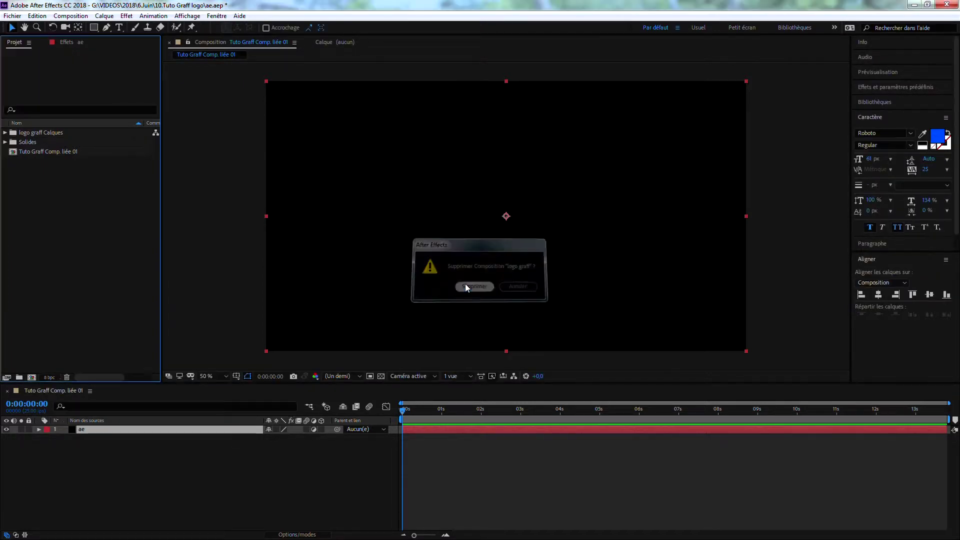
{"action": "left_click", "coordinate": [5, 132]}
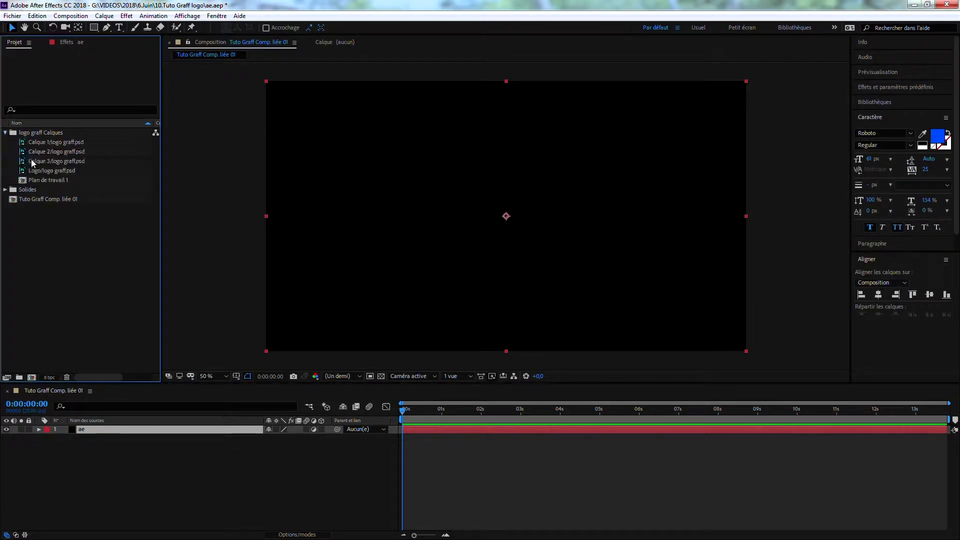
Step: Preview the items in logo graff Calques and add Calque 1, Calque 2, Calque 3 and Logo beneath the ae layer in Tuto Graff Comp. liée 01
{"action": "left_click", "coordinate": [57, 141]}
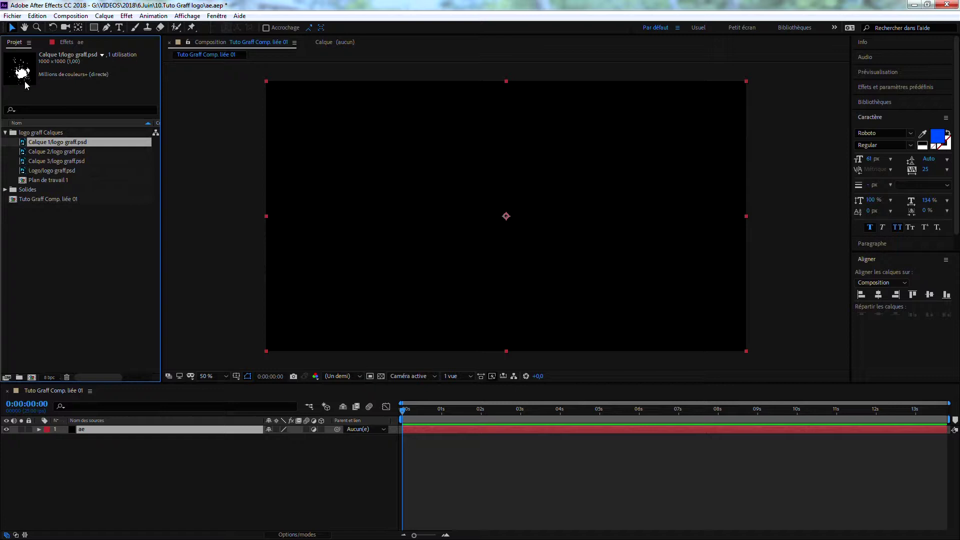
{"action": "left_click", "coordinate": [36, 152]}
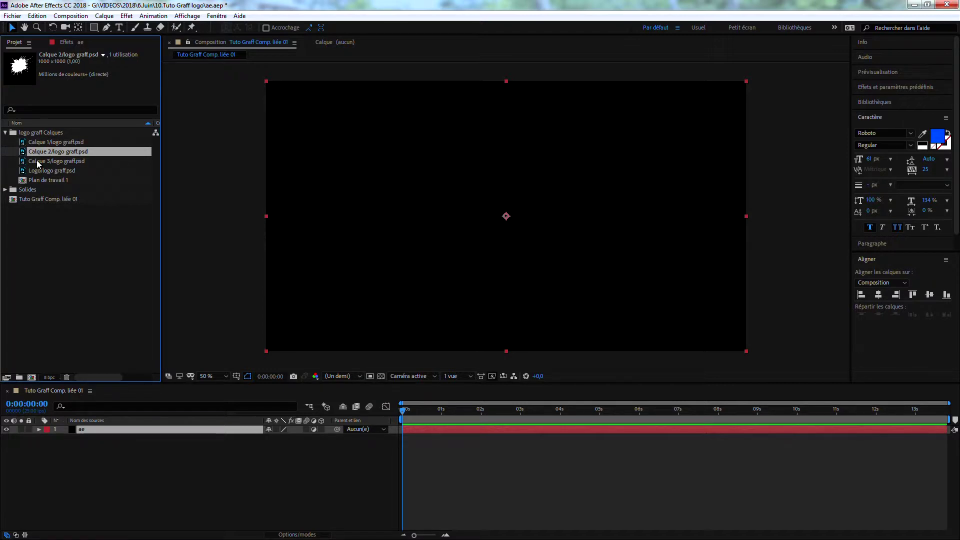
{"action": "left_click", "coordinate": [34, 162]}
{"action": "left_click", "coordinate": [36, 172]}
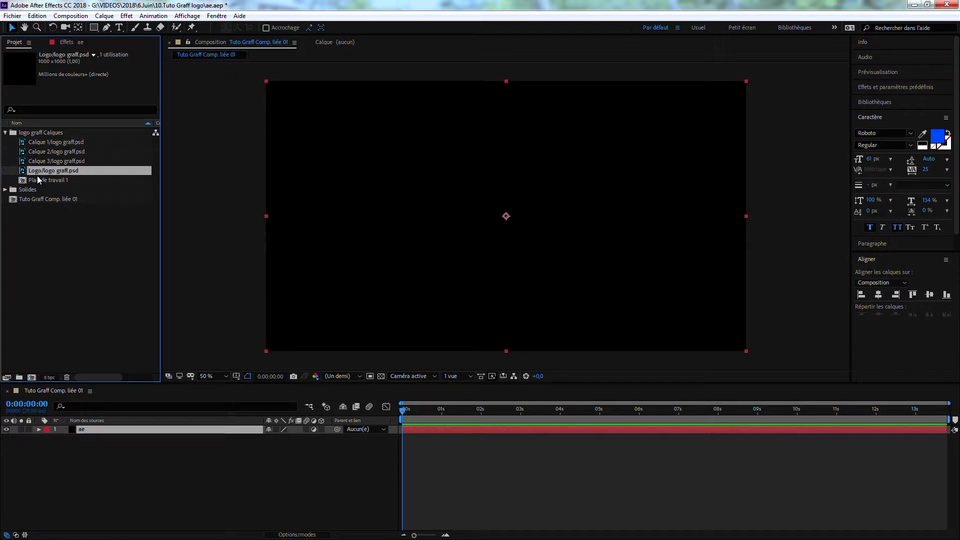
{"action": "left_click", "coordinate": [39, 180]}
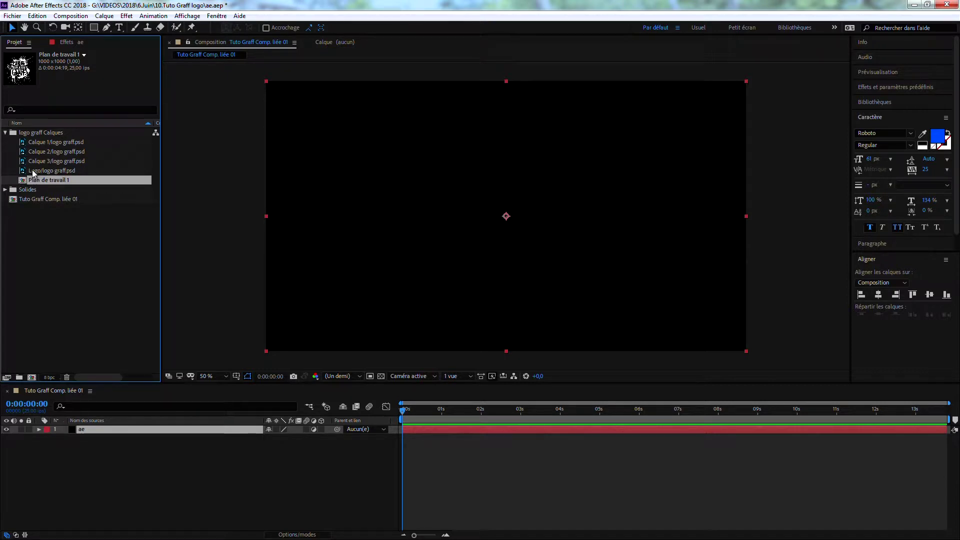
{"action": "left_click", "coordinate": [35, 171]}
{"action": "left_click", "coordinate": [38, 144], "text": "shift"}
{"action": "left_click_drag", "start_coordinate": [40, 172], "coordinate": [85, 429]}
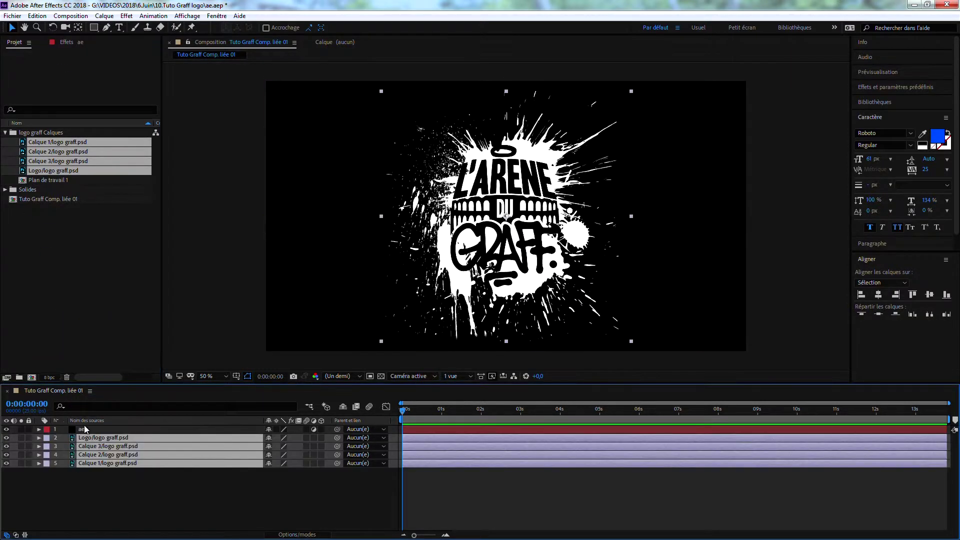
{"action": "left_click", "coordinate": [105, 493]}
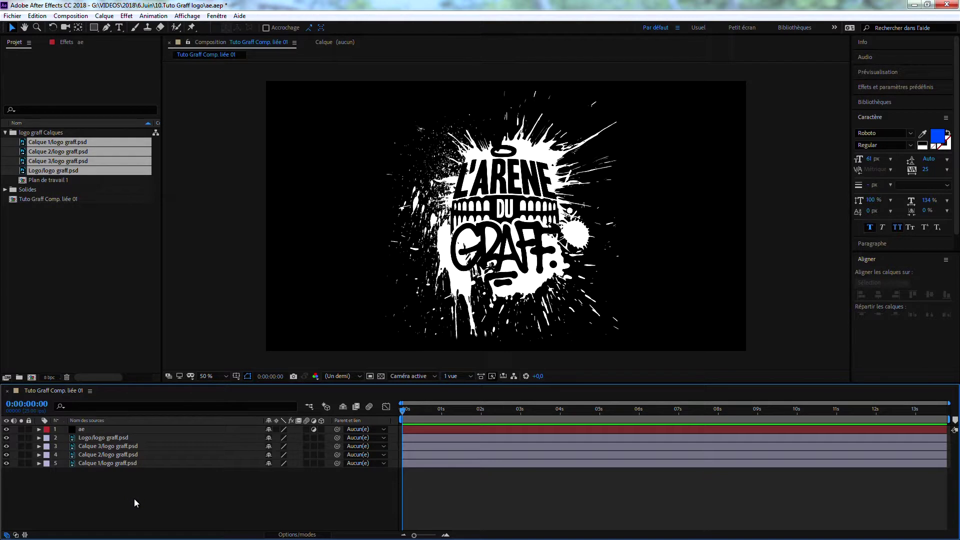
Step: Try precomposing the four logo graff.psd layers under the name logo and undo the precomposition
{"action": "left_click", "coordinate": [115, 463]}
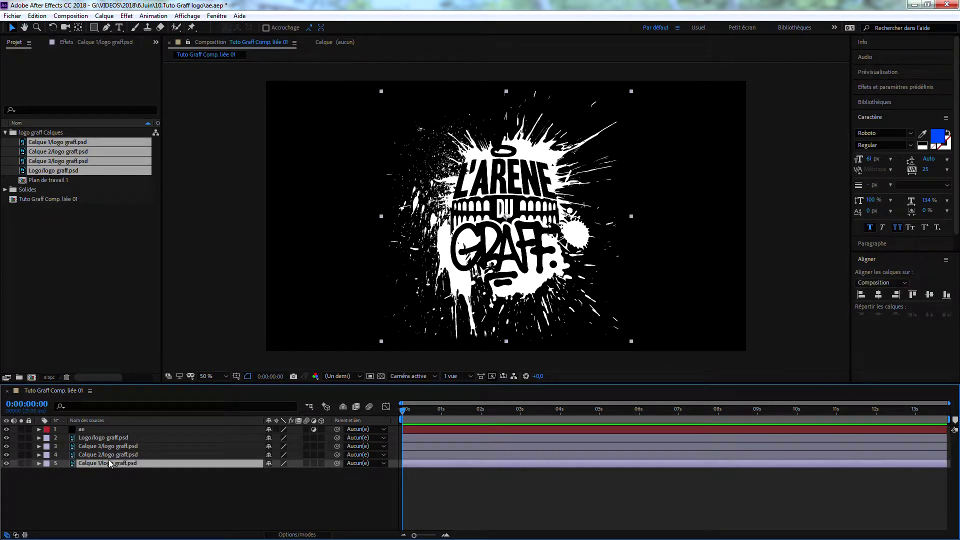
{"action": "left_click", "coordinate": [98, 439], "text": "shift"}
{"action": "right_click", "coordinate": [98, 443]}
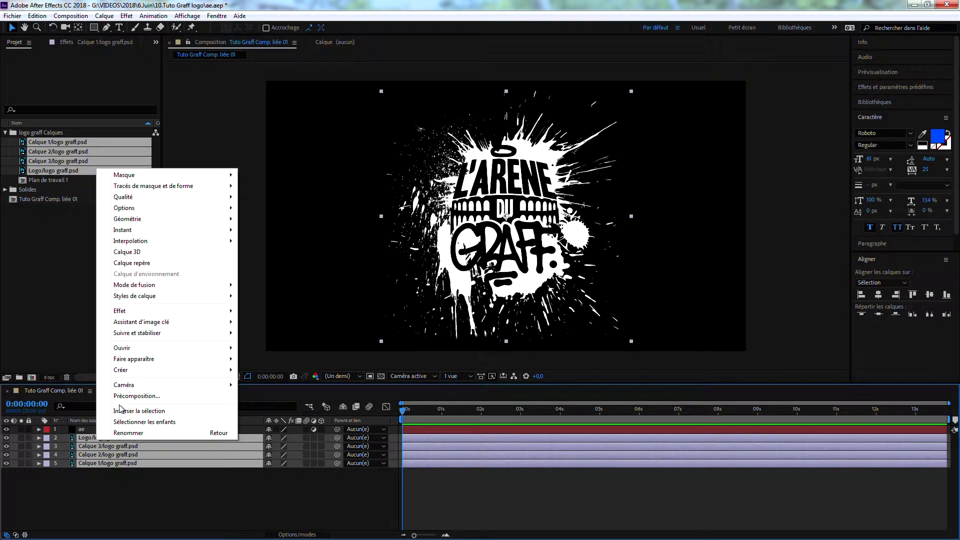
{"action": "left_click", "coordinate": [129, 398]}
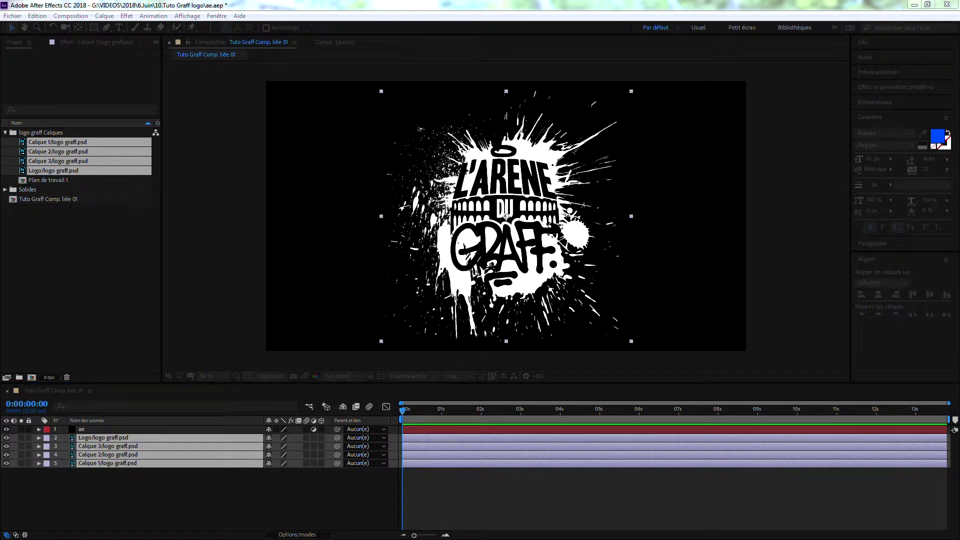
{"action": "type", "text": "logo"}
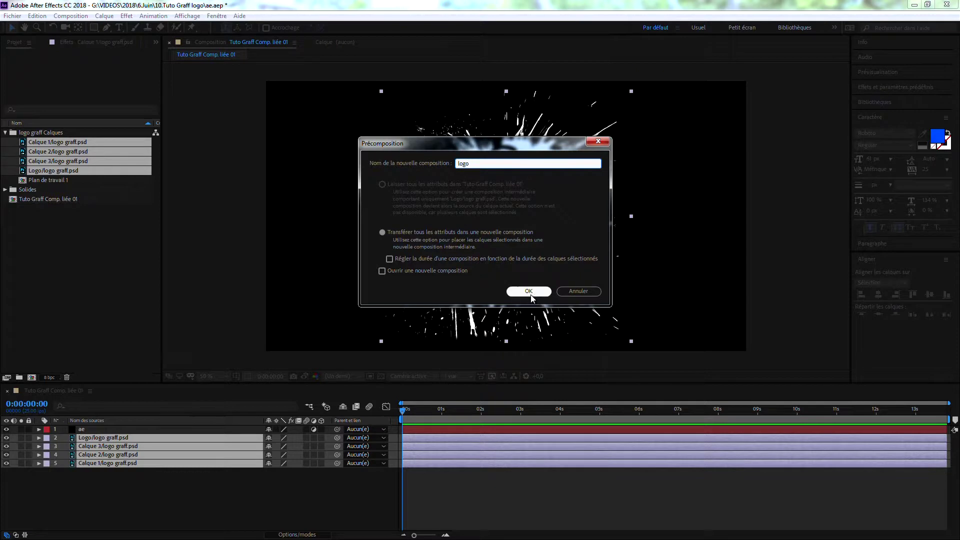
{"action": "left_click", "coordinate": [529, 291]}
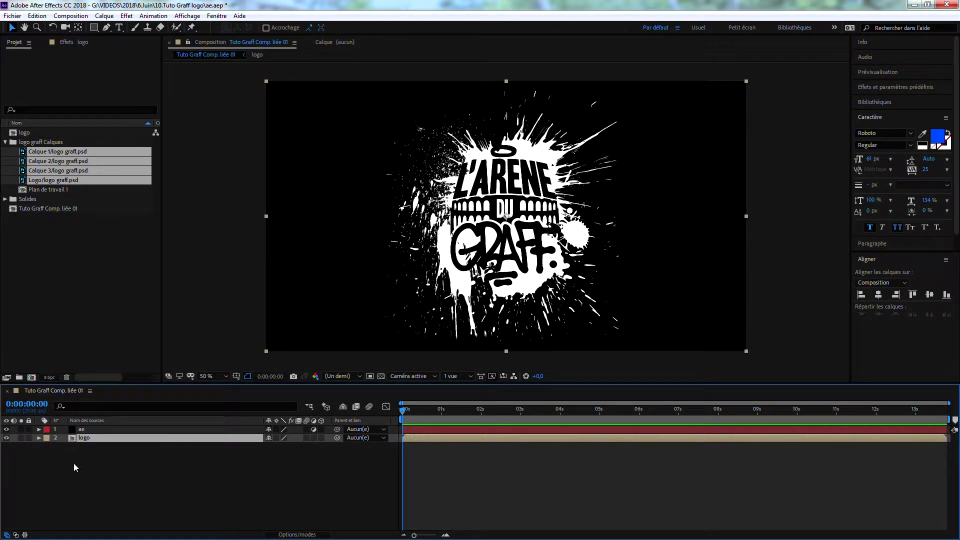
{"action": "key", "text": "ctrl+z"}
Step: Precompose the four selected logo graff.psd layers into a composition named logo, transferring all attributes
{"action": "right_click", "coordinate": [83, 449]}
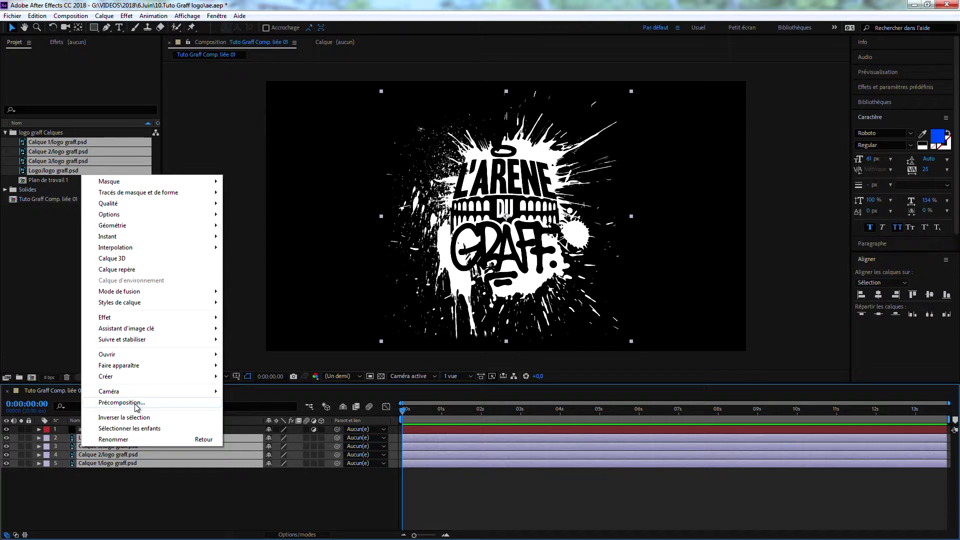
{"action": "left_click", "coordinate": [122, 403]}
{"action": "type", "text": "logo"}
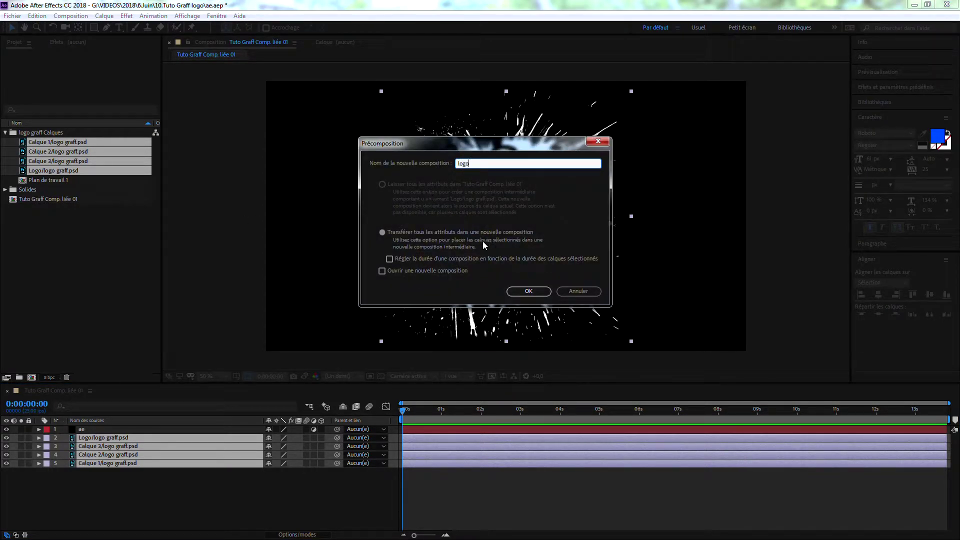
{"action": "left_click", "coordinate": [530, 291]}
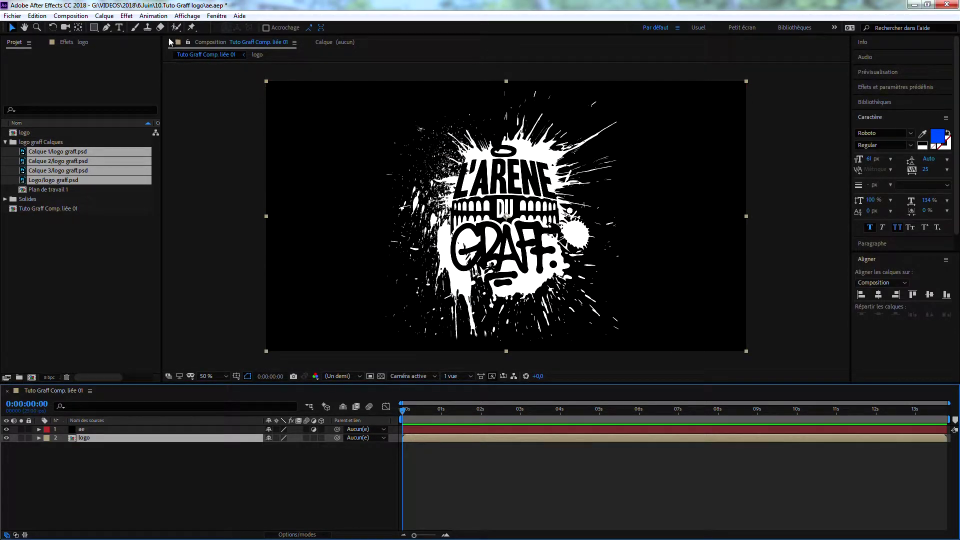
Step: Draw an open S-shaped mask path with the Pen tool on the logo layer, winding from L'ARENE down through GRAFF
{"action": "left_click", "coordinate": [107, 28]}
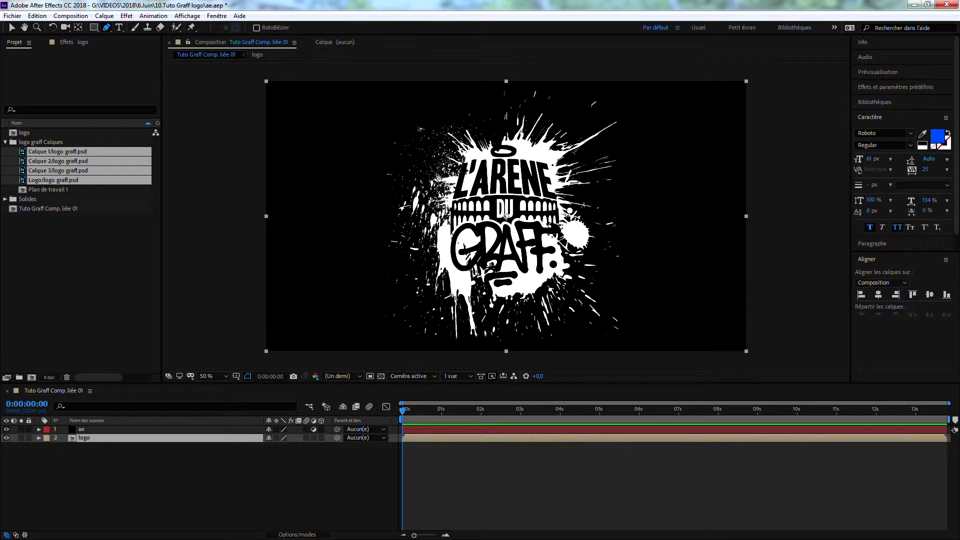
{"action": "left_click", "coordinate": [436, 170]}
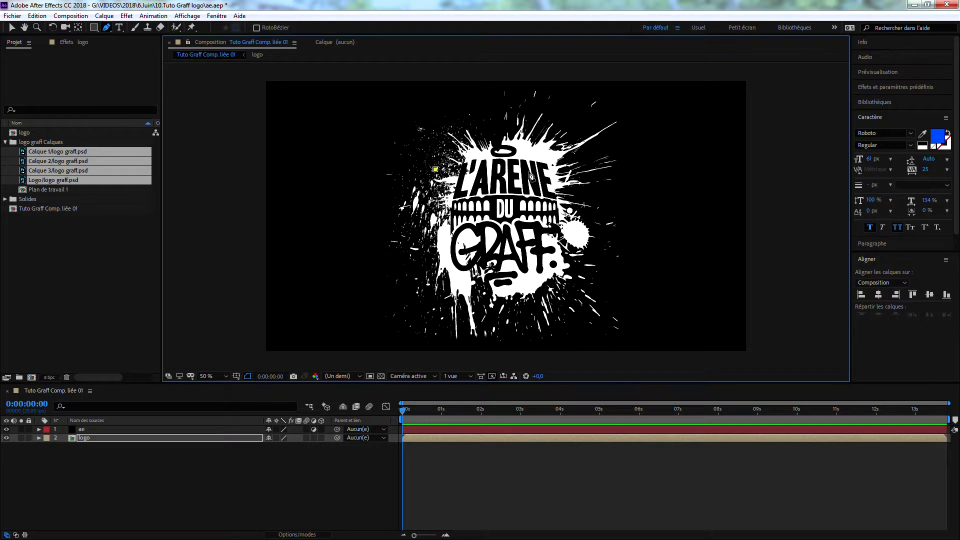
{"action": "left_click", "coordinate": [548, 168]}
{"action": "left_click_drag", "start_coordinate": [576, 193], "coordinate": [598, 166]}
{"action": "left_click_drag", "start_coordinate": [575, 198], "coordinate": [563, 206]}
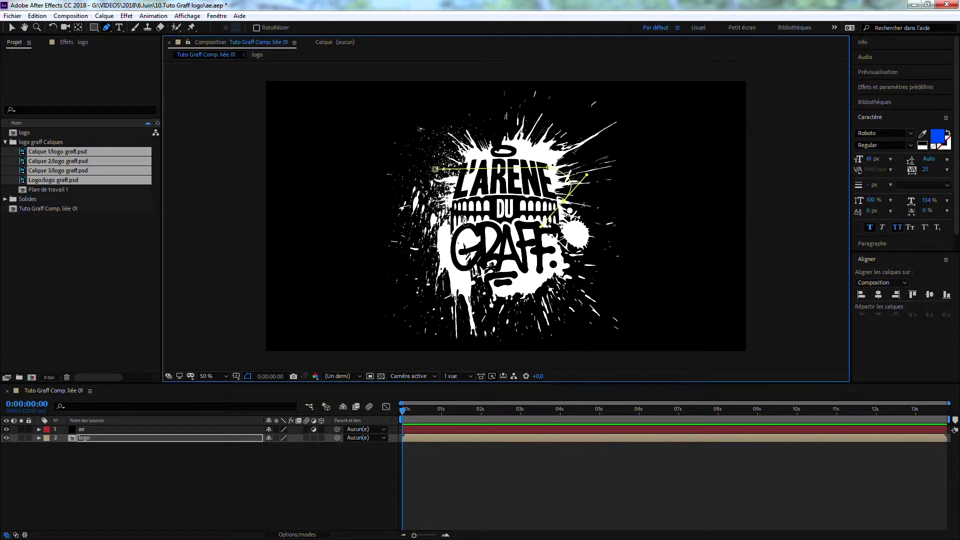
{"action": "left_click", "coordinate": [452, 223]}
{"action": "left_click", "coordinate": [435, 229]}
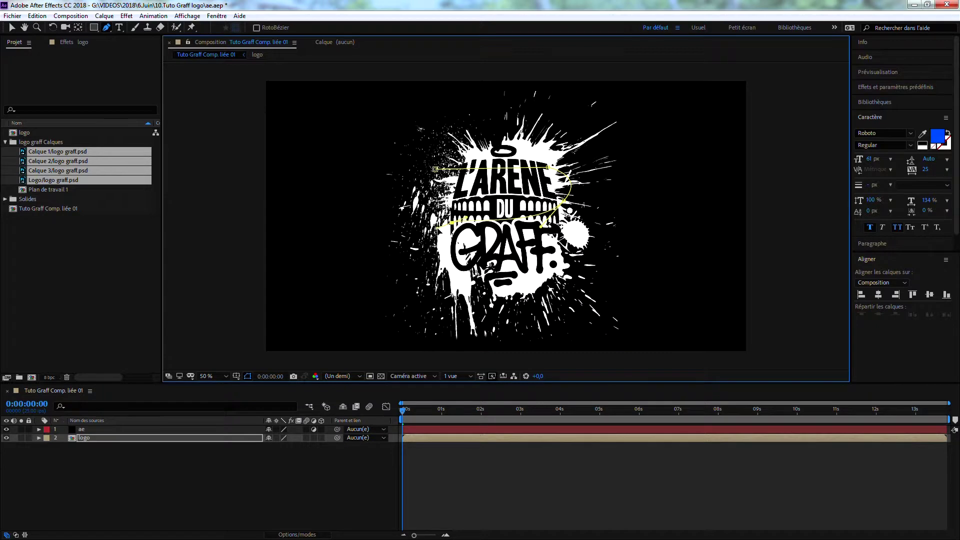
{"action": "left_click_drag", "start_coordinate": [427, 256], "coordinate": [440, 274]}
{"action": "left_click_drag", "start_coordinate": [517, 281], "coordinate": [576, 287]}
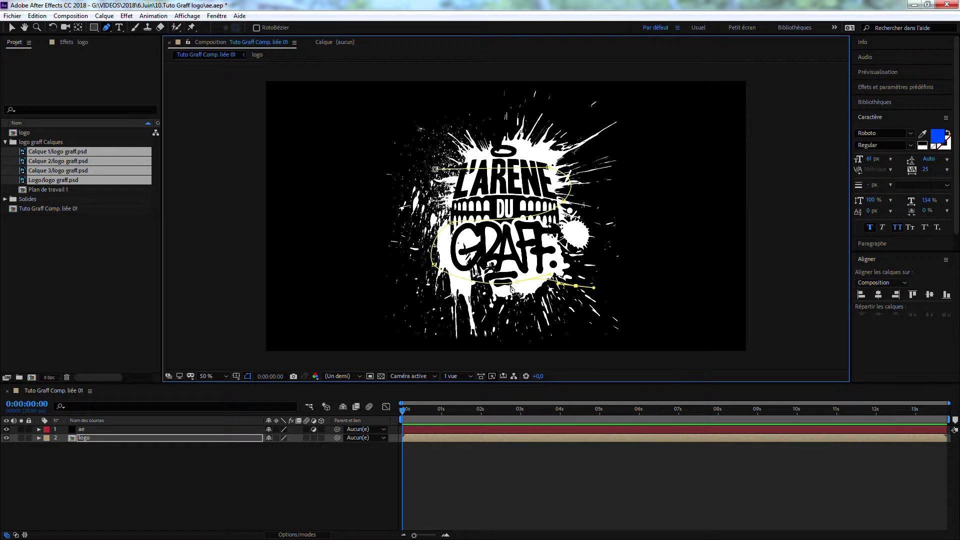
Step: Adjust the points and curve handles of the S-shaped mask path so it follows the logo lettering smoothly
{"action": "left_click", "coordinate": [432, 245]}
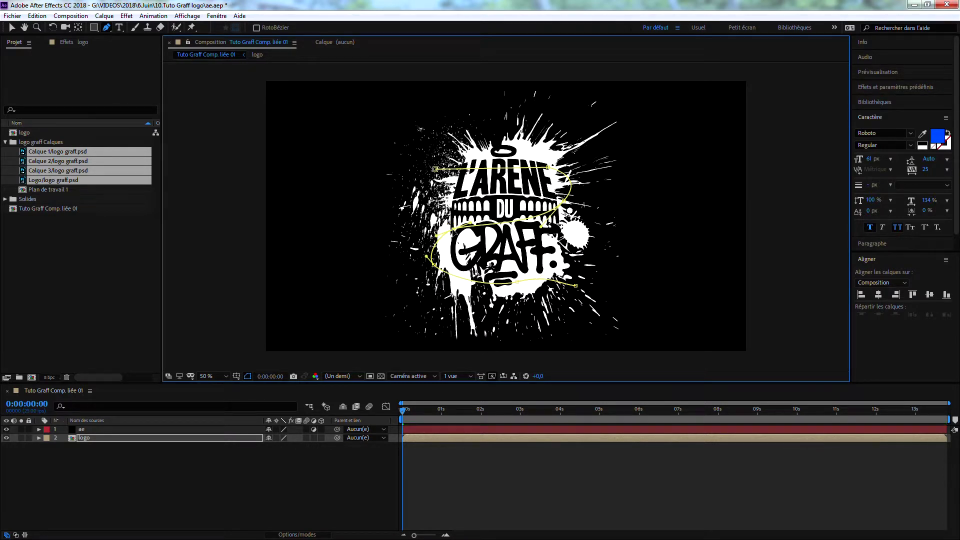
{"action": "left_click", "coordinate": [546, 170]}
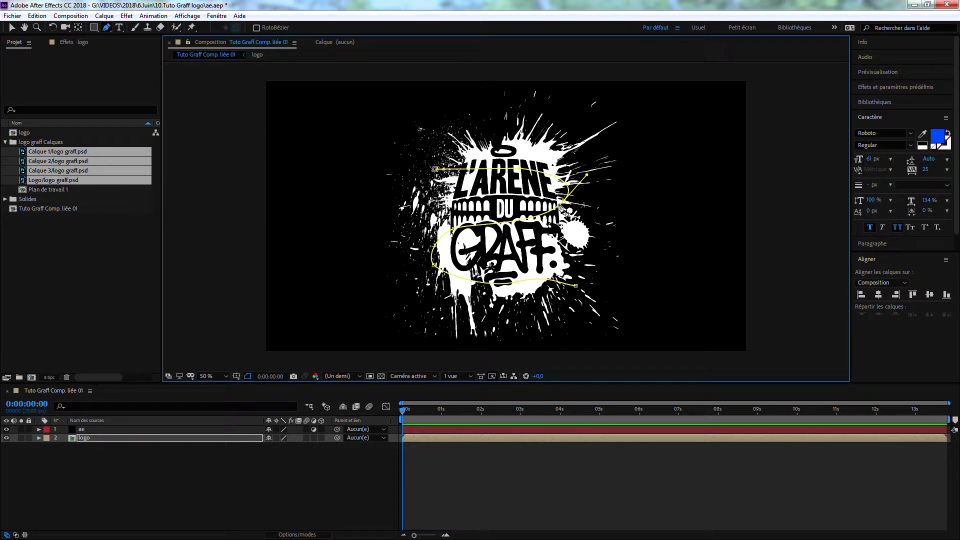
{"action": "left_click_drag", "start_coordinate": [563, 198], "coordinate": [538, 214]}
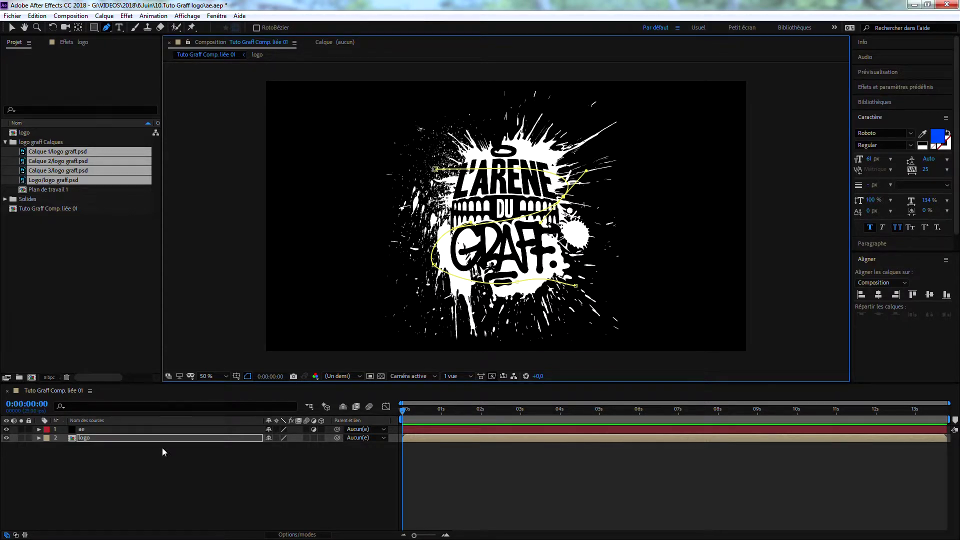
Step: Expand the logo layer's properties, search the effects for trait and apply the Trait effect to the logo layer
{"action": "left_click", "coordinate": [39, 439]}
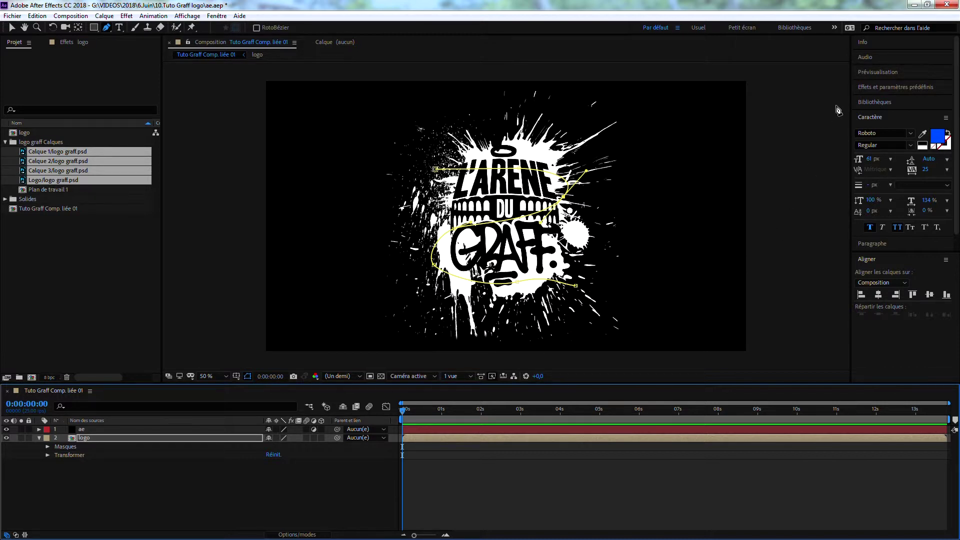
{"action": "left_click", "coordinate": [868, 249]}
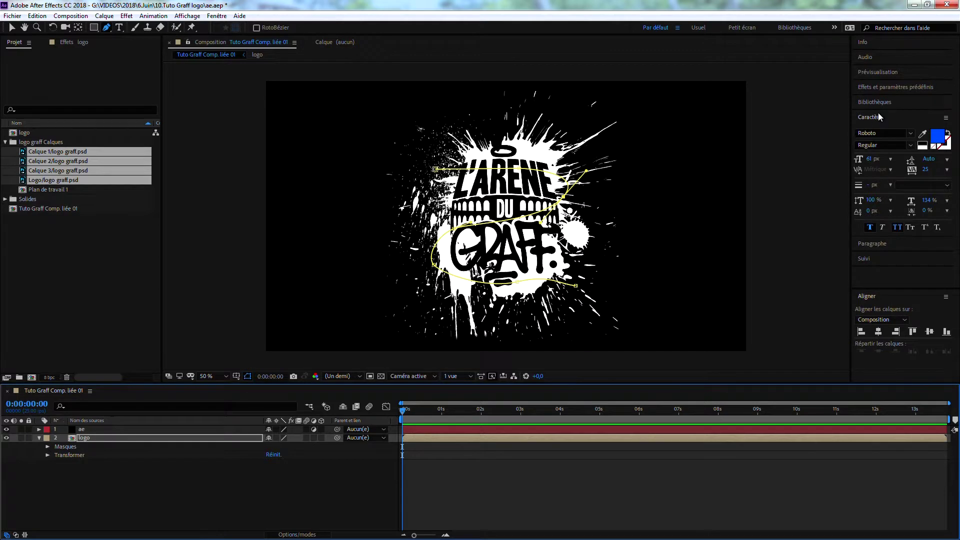
{"action": "left_click", "coordinate": [877, 88]}
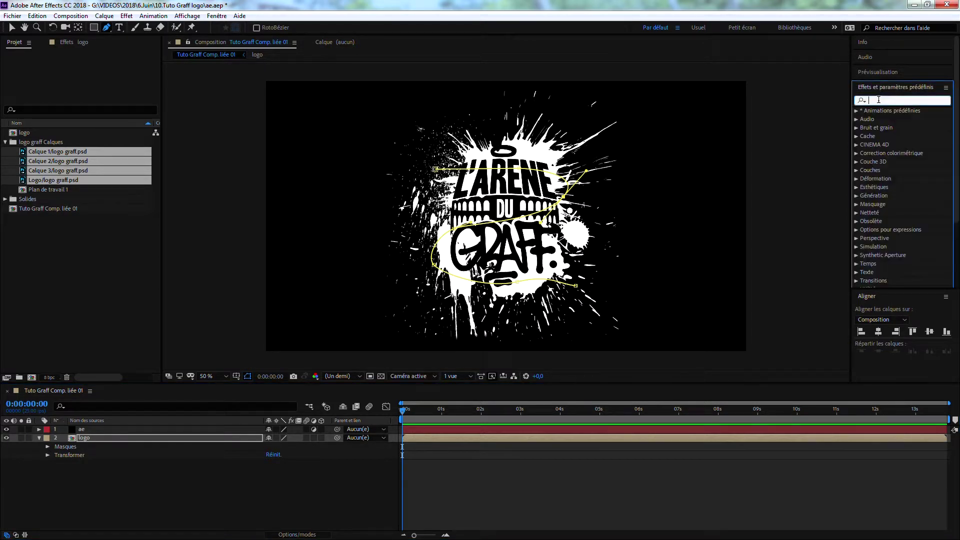
{"action": "type", "text": "tra"}
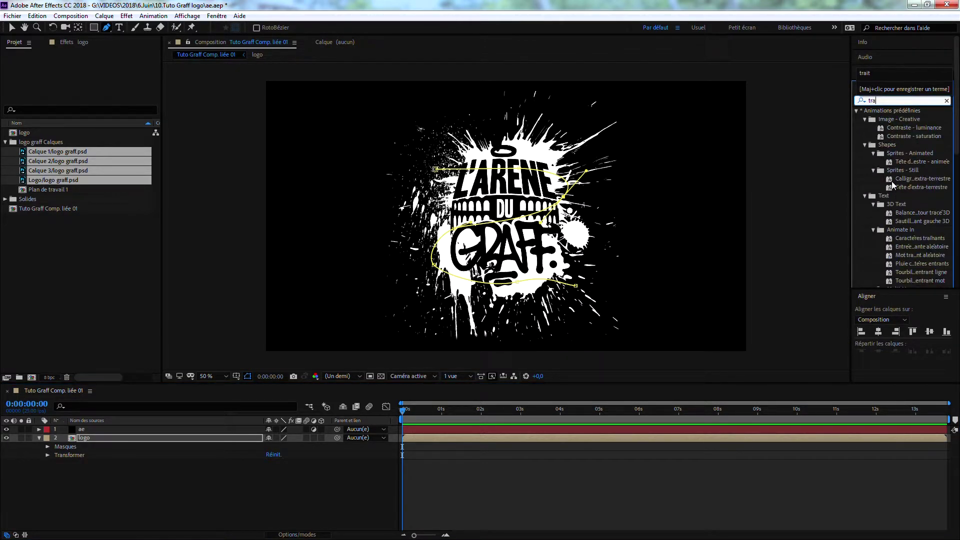
{"action": "type", "text": "it"}
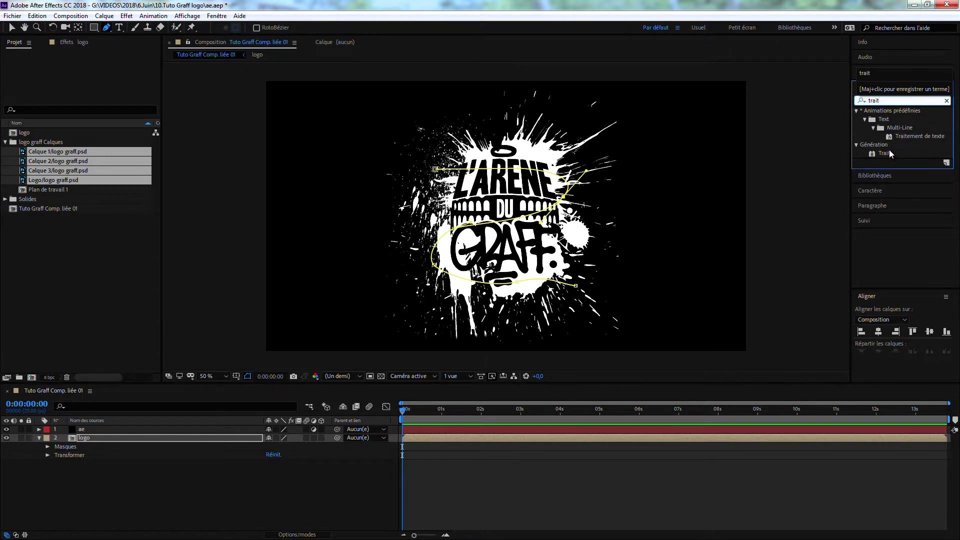
{"action": "left_click", "coordinate": [886, 153]}
{"action": "left_click_drag", "start_coordinate": [885, 153], "coordinate": [545, 233]}
{"action": "key", "text": "v"}
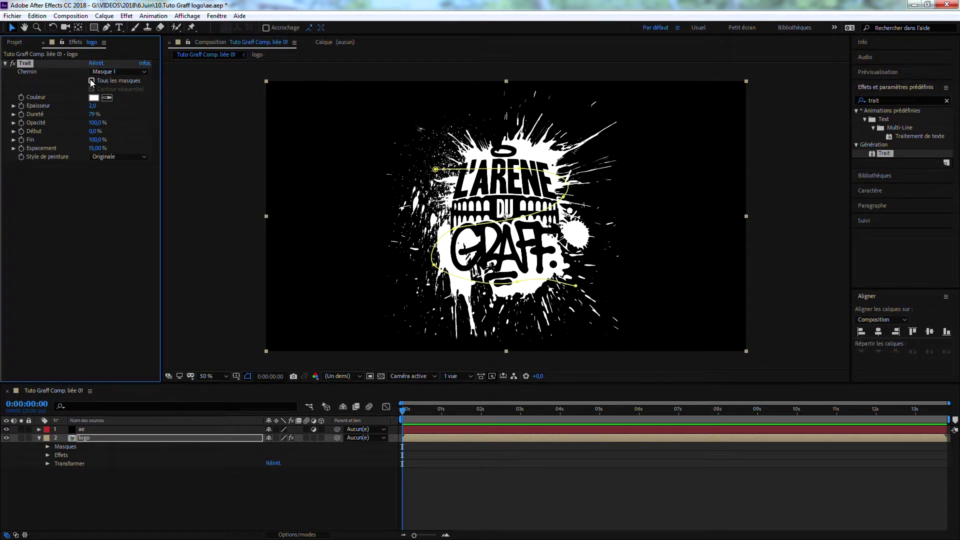
Step: Keep Masque 1 as the Trait path, set the paint style to Afficher originale and increase Epaisseur to 172,4
{"action": "left_click", "coordinate": [102, 73]}
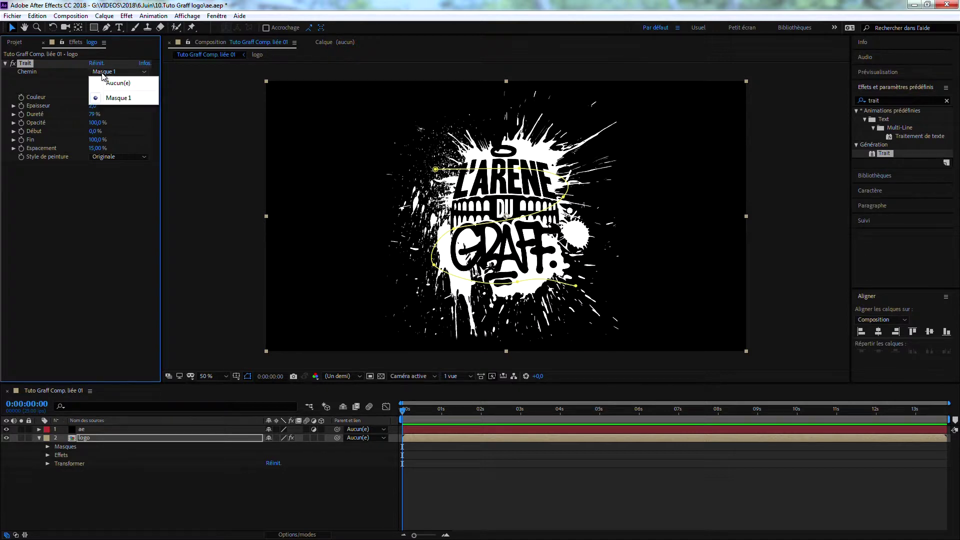
{"action": "left_click", "coordinate": [66, 90]}
{"action": "left_click", "coordinate": [92, 81]}
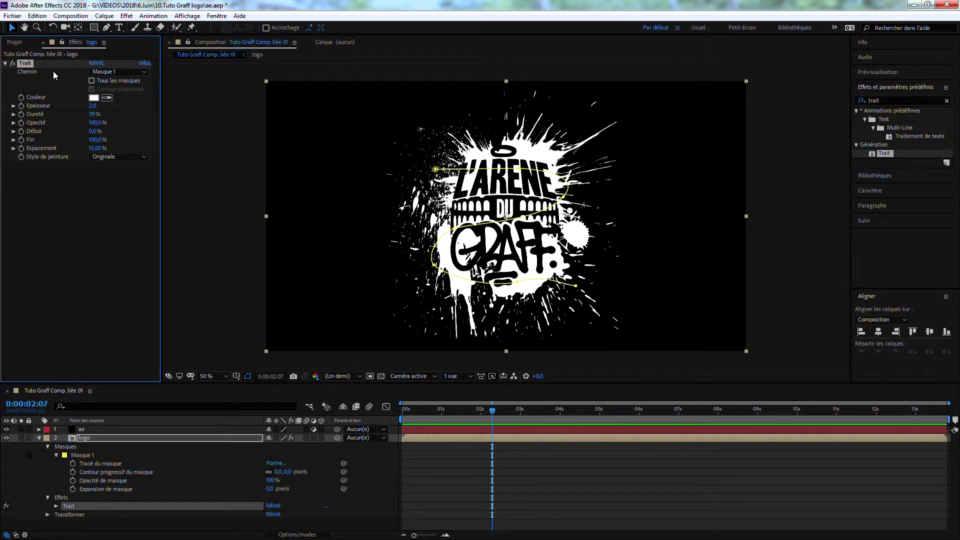
{"action": "left_click", "coordinate": [98, 157]}
{"action": "left_click", "coordinate": [120, 191]}
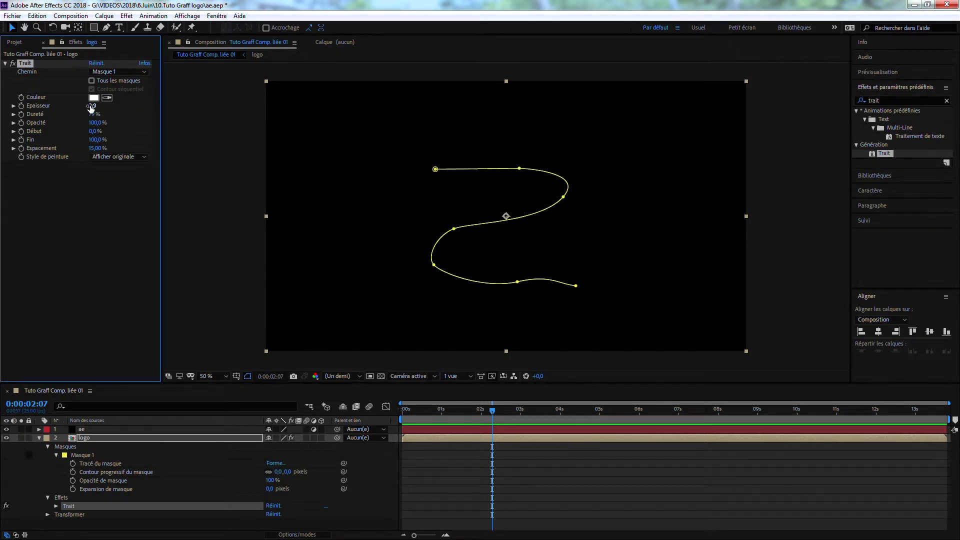
{"action": "mouse_move", "coordinate": [92, 106]}
{"action": "left_mouse_down"}
{"action": "mouse_move", "coordinate": [595, 86]}
{"action": "mouse_move", "coordinate": [956, 111]}
{"action": "left_mouse_up"}
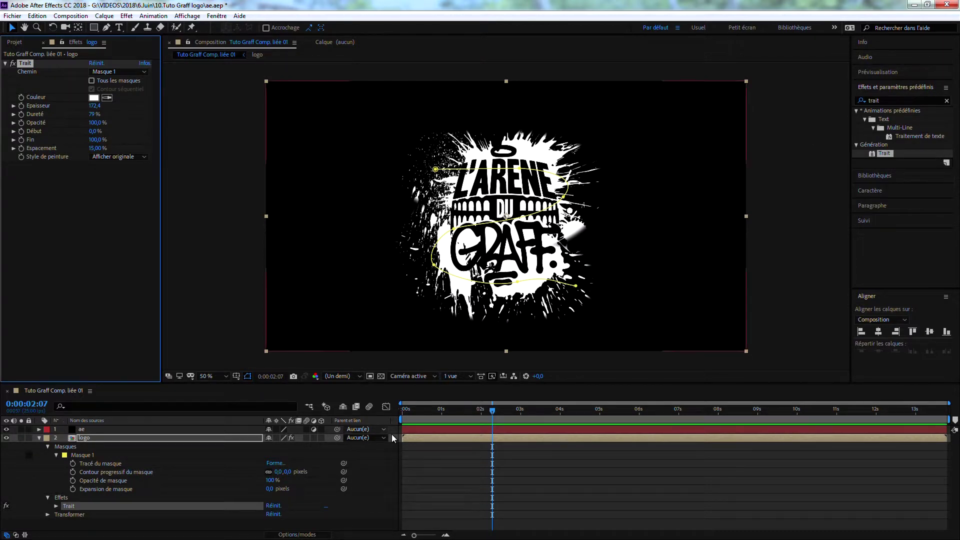
Step: Return to the start of the composition and set the Trait effect's Début and Fin to 0 %
{"action": "left_click", "coordinate": [411, 409]}
{"action": "left_click", "coordinate": [403, 413]}
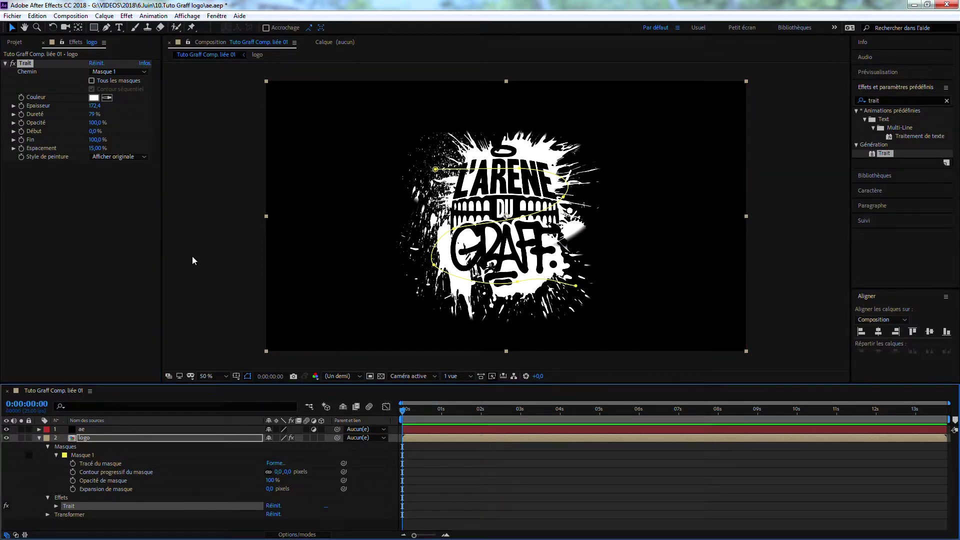
{"action": "left_click_drag", "start_coordinate": [96, 131], "coordinate": [148, 121]}
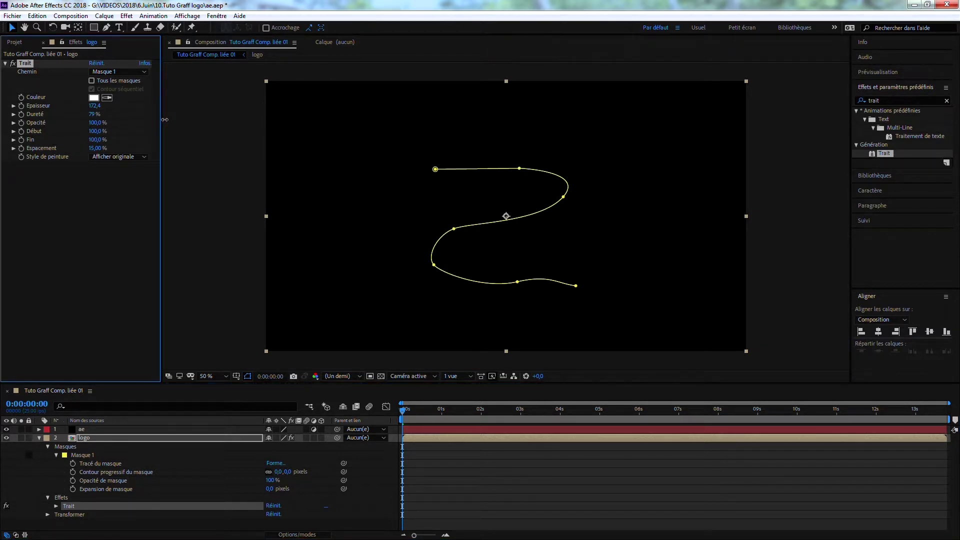
{"action": "left_click_drag", "start_coordinate": [95, 140], "coordinate": [33, 150]}
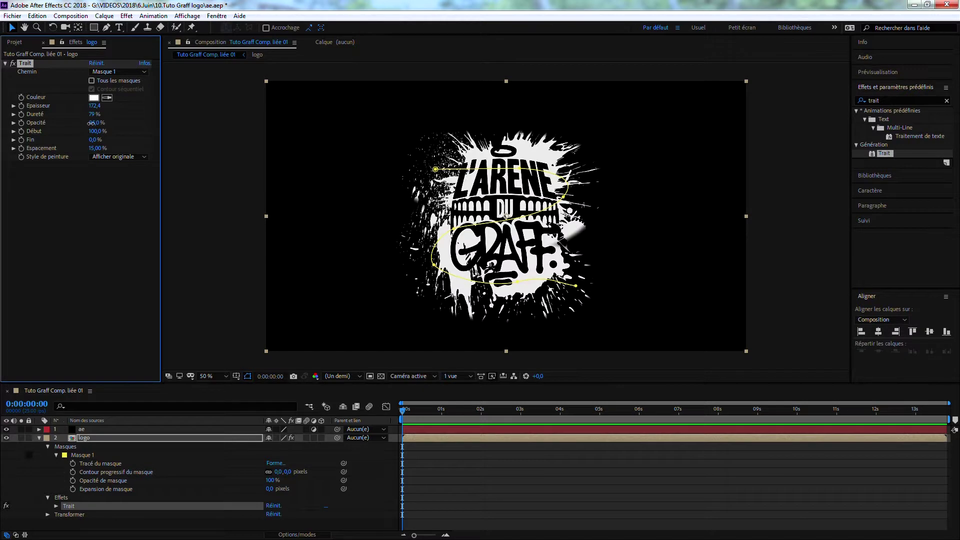
{"action": "left_click_drag", "start_coordinate": [95, 131], "coordinate": [53, 144]}
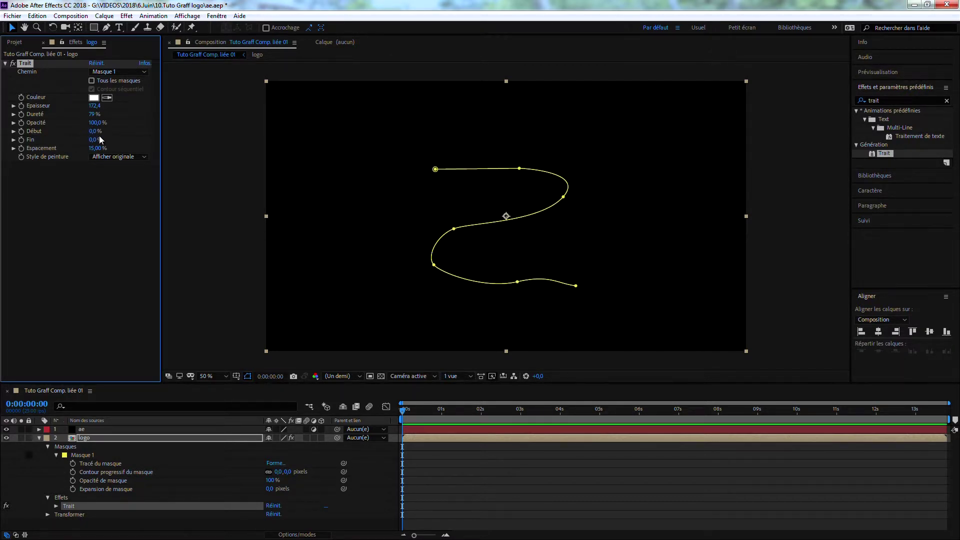
Step: Keyframe Début and Fin at 0 % on the first frame and set Début to 100 % at 0:00:04:00
{"action": "left_click", "coordinate": [22, 131]}
{"action": "left_click_drag", "start_coordinate": [478, 413], "coordinate": [560, 420]}
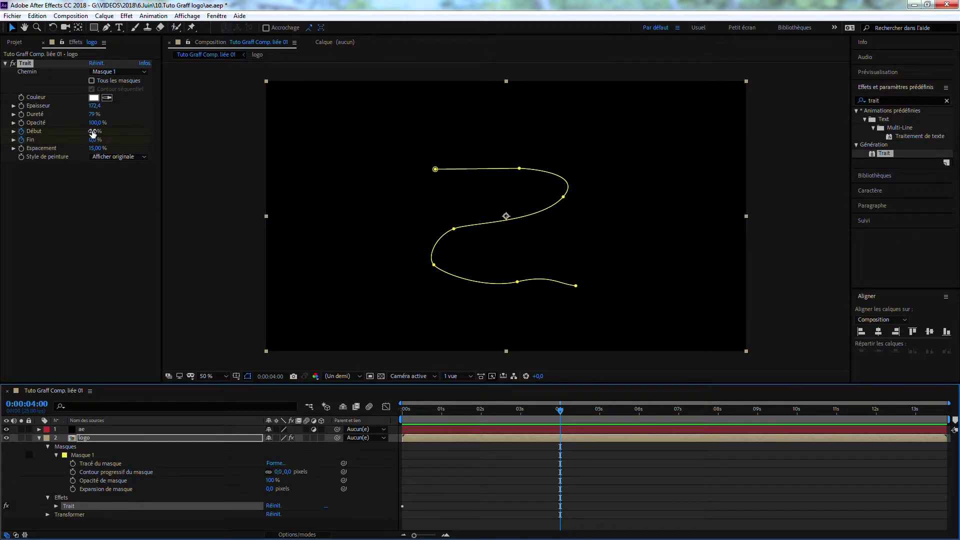
{"action": "left_click_drag", "start_coordinate": [93, 131], "coordinate": [174, 138]}
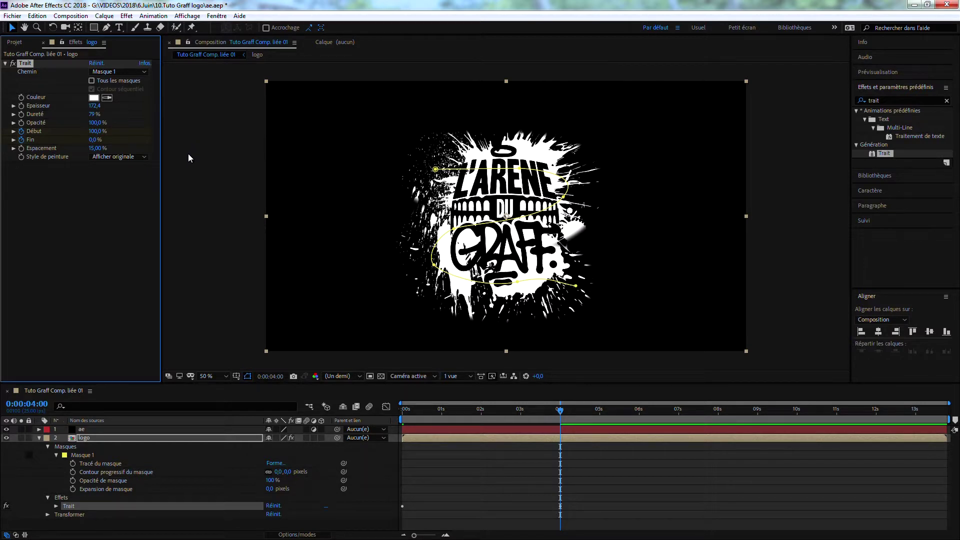
Step: Set the Trait effect's Dureté to 100 % and preview the logo reveal from the start
{"action": "mouse_move", "coordinate": [92, 114]}
{"action": "left_mouse_down"}
{"action": "mouse_move", "coordinate": [131, 114]}
{"action": "mouse_move", "coordinate": [237, 82]}
{"action": "mouse_move", "coordinate": [309, 95]}
{"action": "left_mouse_up"}
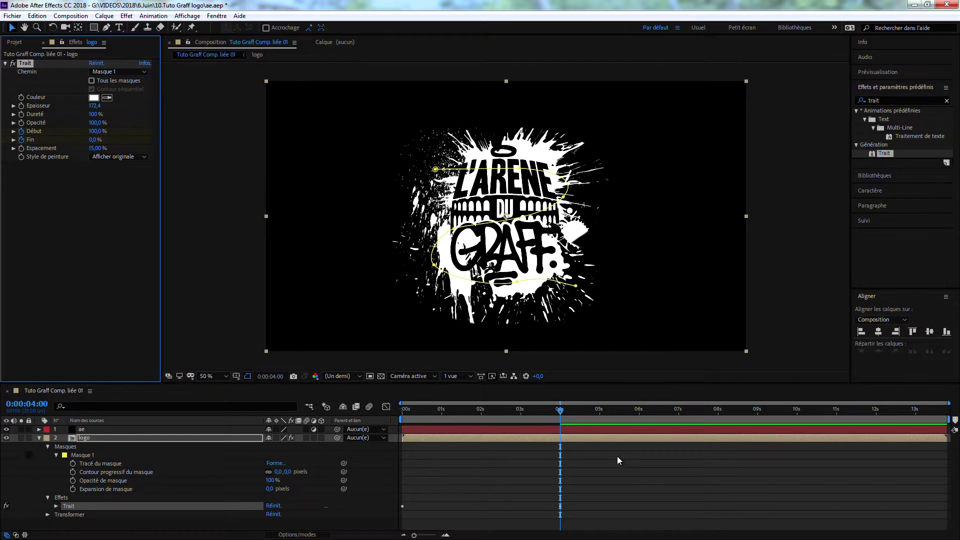
{"action": "left_click_drag", "start_coordinate": [500, 410], "coordinate": [281, 405]}
{"action": "key", "text": "space"}
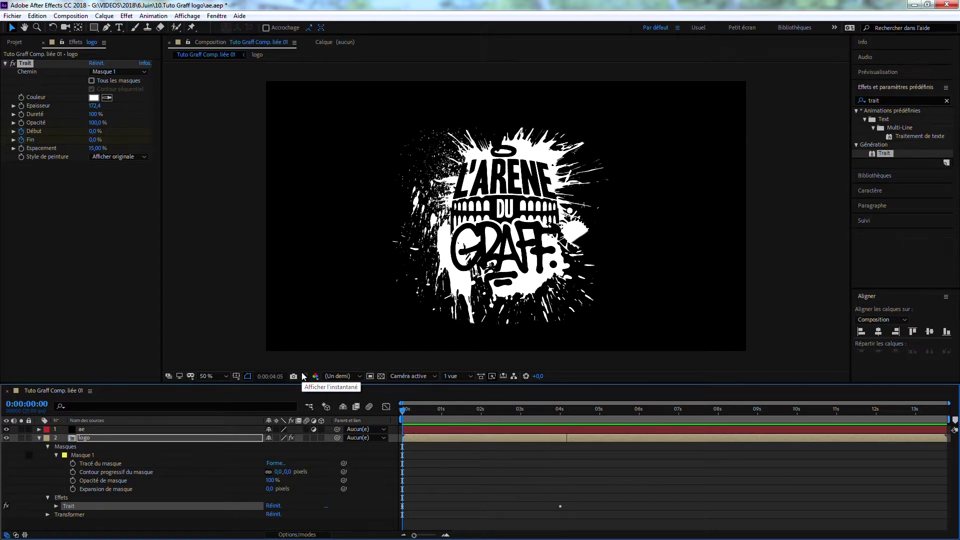
{"action": "left_click_drag", "start_coordinate": [564, 409], "coordinate": [684, 363]}
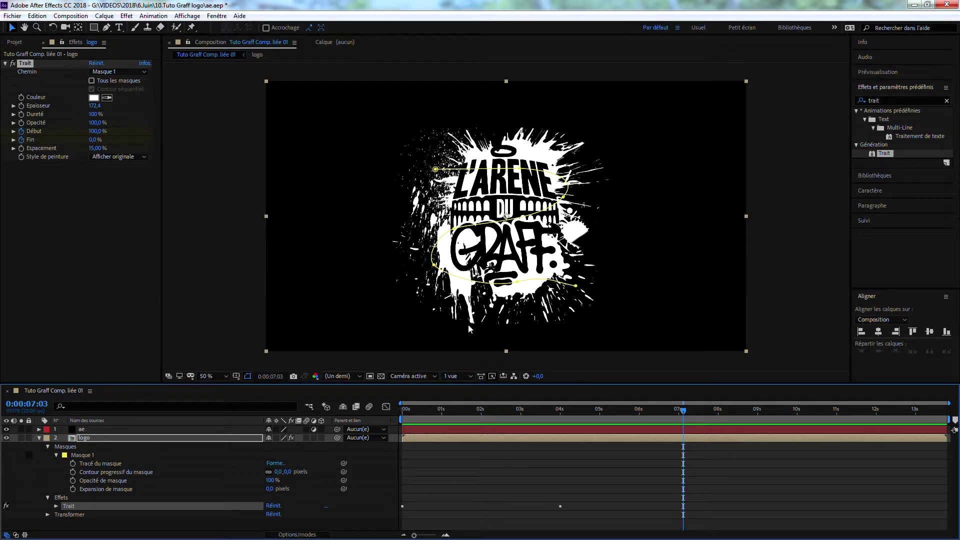
{"action": "mouse_move", "coordinate": [680, 413]}
{"action": "left_mouse_down"}
{"action": "mouse_move", "coordinate": [668, 425]}
{"action": "mouse_move", "coordinate": [401, 444]}
{"action": "mouse_move", "coordinate": [500, 453]}
{"action": "left_mouse_up"}
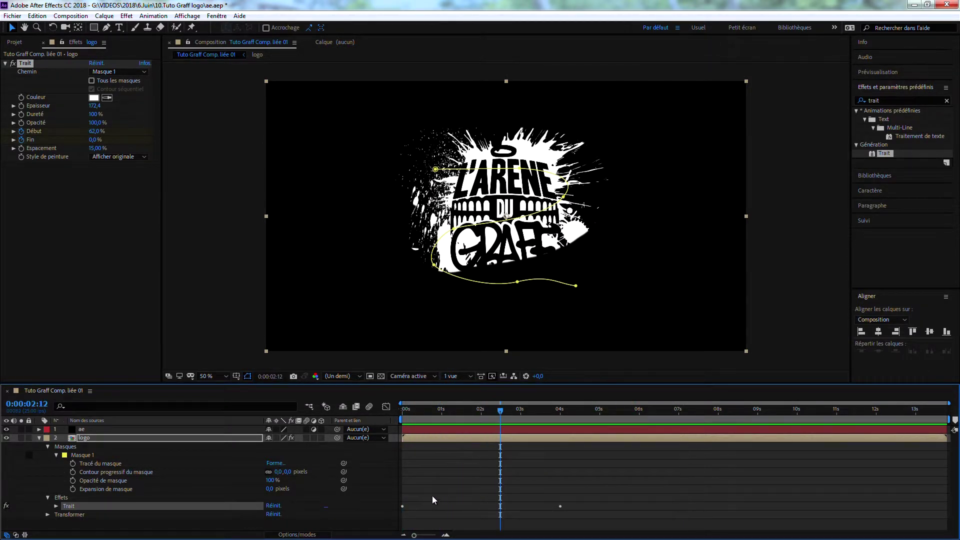
Step: Apply easy ease to all Début and Fin keyframes of the Trait effect and play back the reveal
{"action": "left_click", "coordinate": [403, 508]}
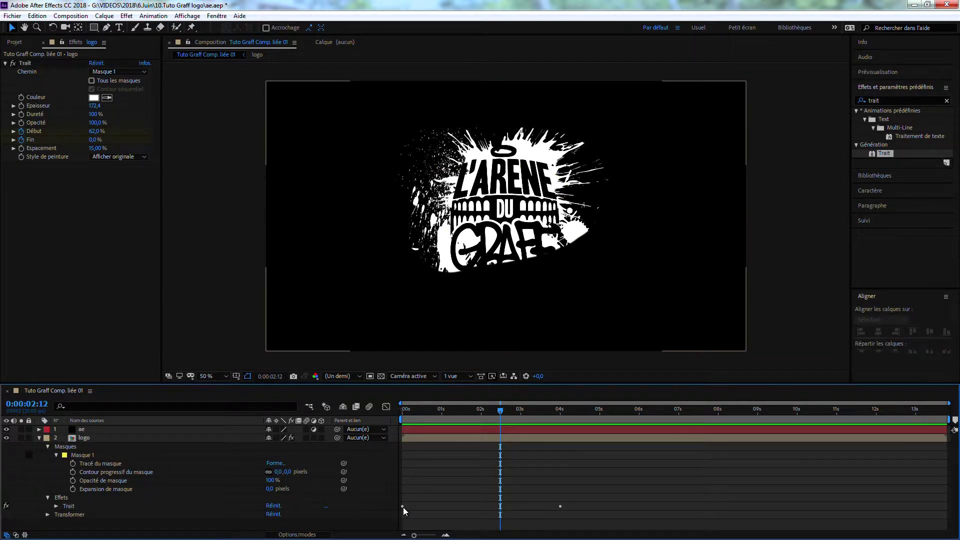
{"action": "left_click", "coordinate": [56, 506]}
{"action": "left_click_drag", "start_coordinate": [585, 490], "coordinate": [400, 511]}
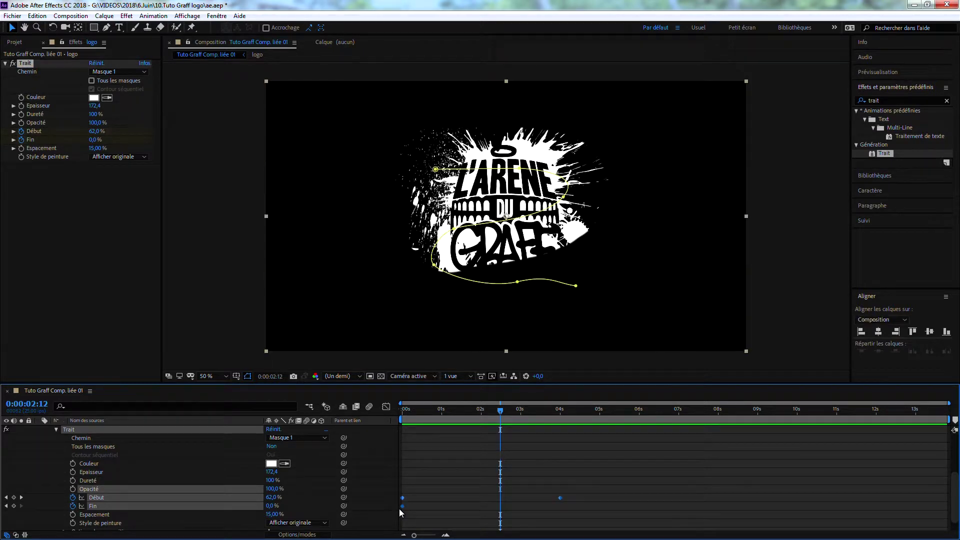
{"action": "key", "text": "F9"}
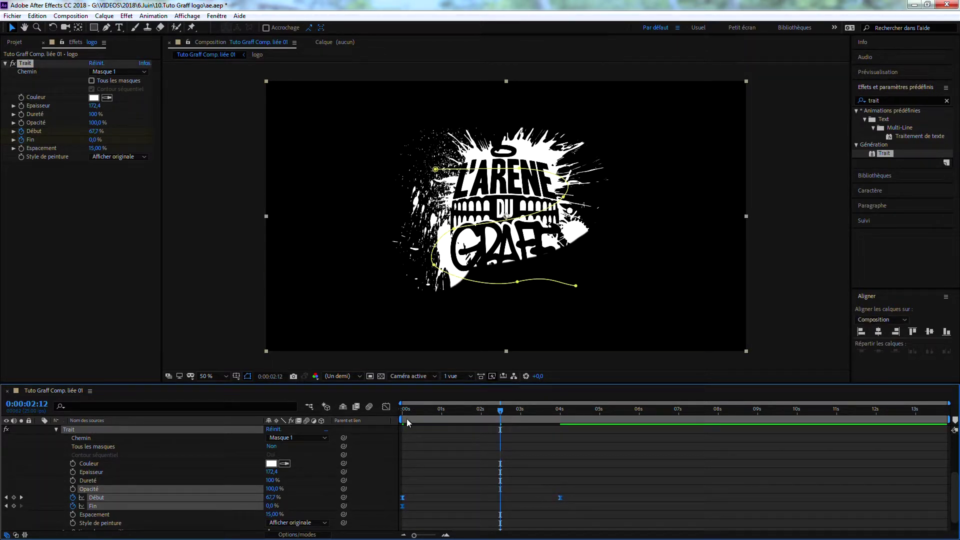
{"action": "left_click_drag", "start_coordinate": [418, 407], "coordinate": [385, 409]}
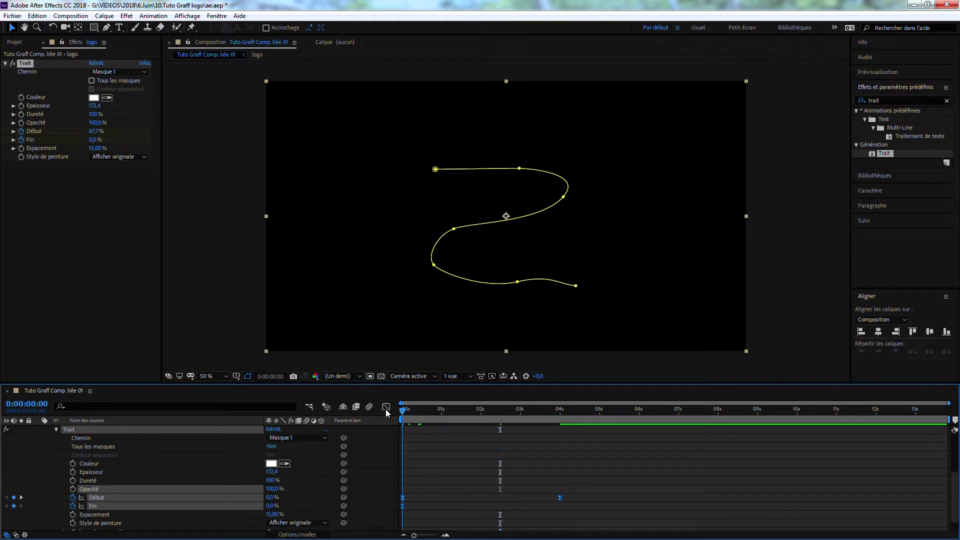
{"action": "key", "text": "space"}
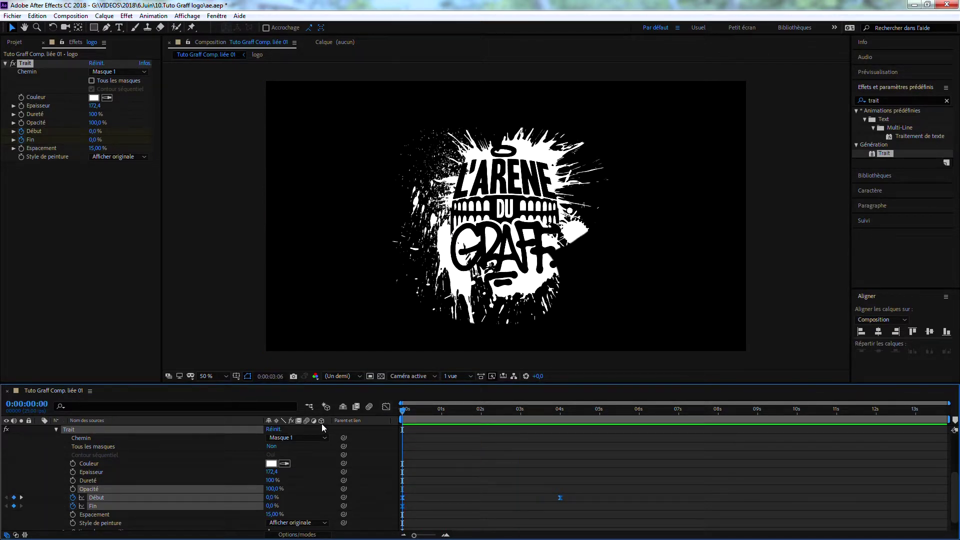
Step: Examine the eased Début curve in the graph editor and return to the keyframe view at the start
{"action": "left_click", "coordinate": [386, 406]}
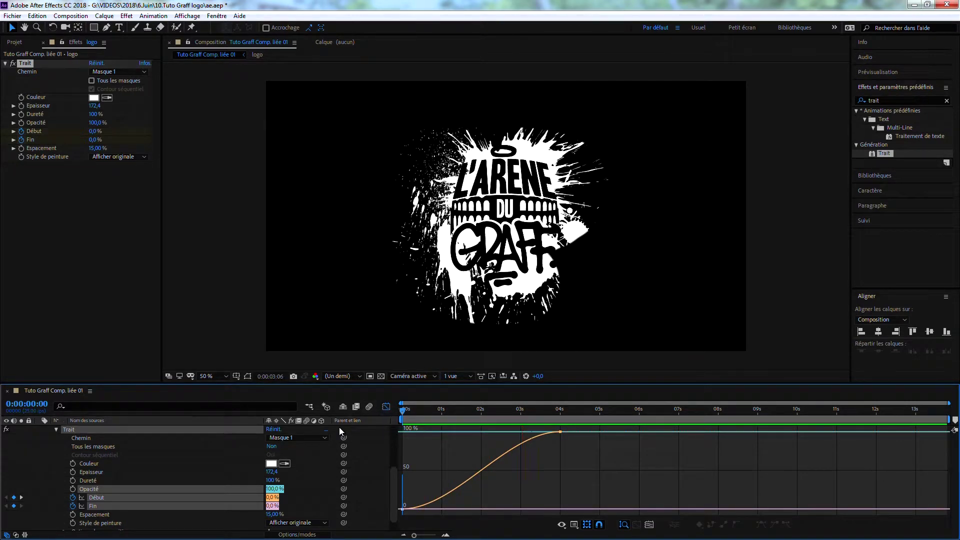
{"action": "left_click", "coordinate": [419, 419]}
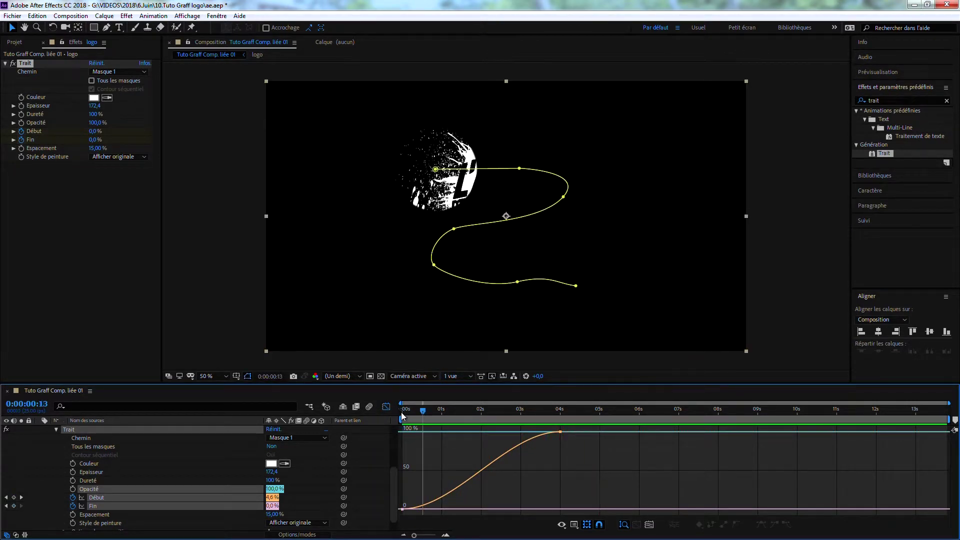
{"action": "left_click", "coordinate": [385, 406]}
{"action": "left_click_drag", "start_coordinate": [423, 416], "coordinate": [384, 425]}
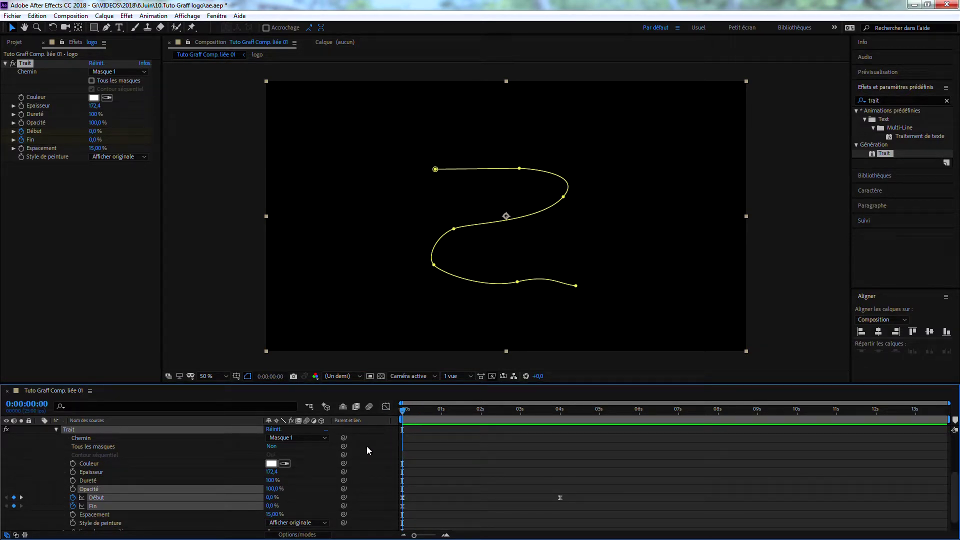
Step: Shift the Début and Fin keyframes about four seconds later in time and save the project
{"action": "left_click_drag", "start_coordinate": [603, 494], "coordinate": [562, 460]}
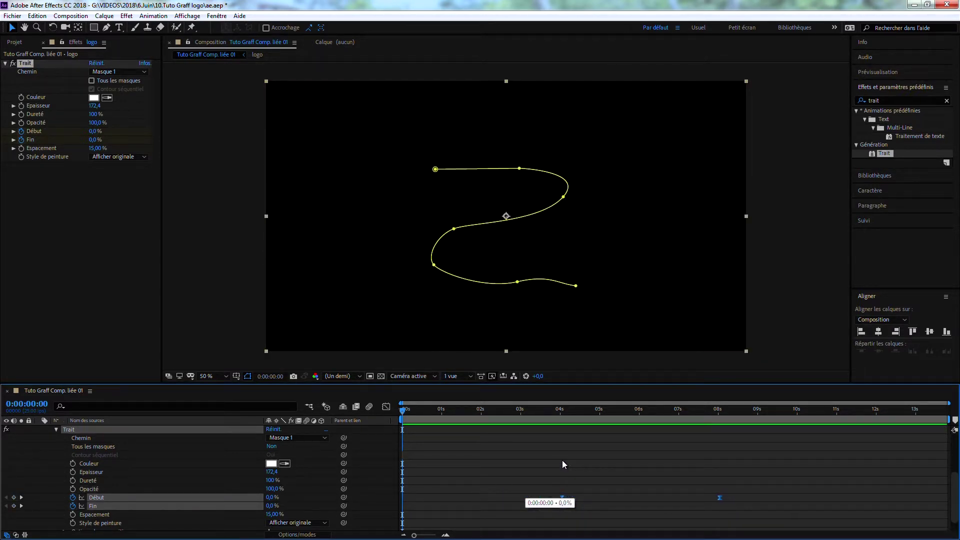
{"action": "mouse_move", "coordinate": [403, 411]}
{"action": "left_mouse_down"}
{"action": "mouse_move", "coordinate": [404, 420]}
{"action": "mouse_move", "coordinate": [736, 419]}
{"action": "left_mouse_up"}
{"action": "key", "text": "ctrl+s"}
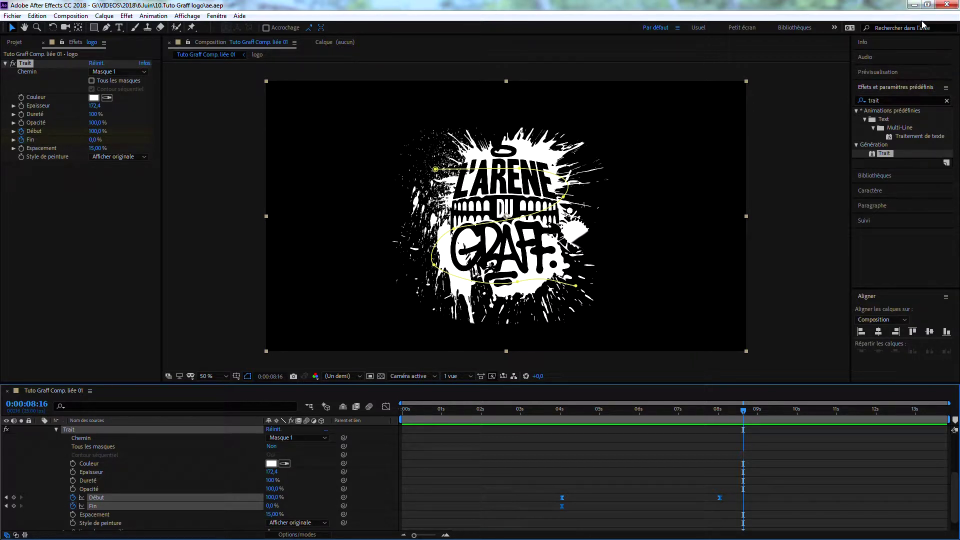
Step: Switch to Premiere Pro and scrub the opening seconds of the sequence to check the linked logo composition
{"action": "left_click", "coordinate": [946, 4]}
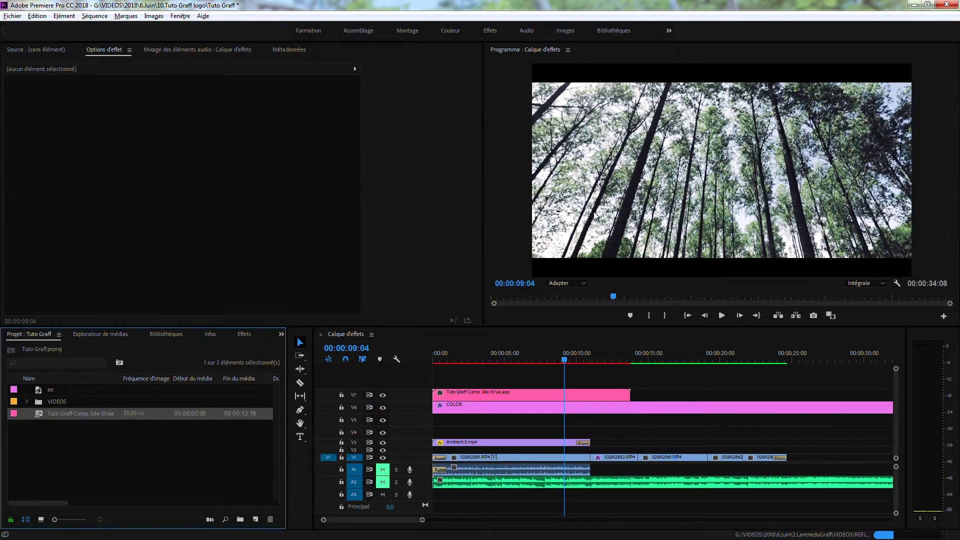
{"action": "left_click", "coordinate": [489, 358]}
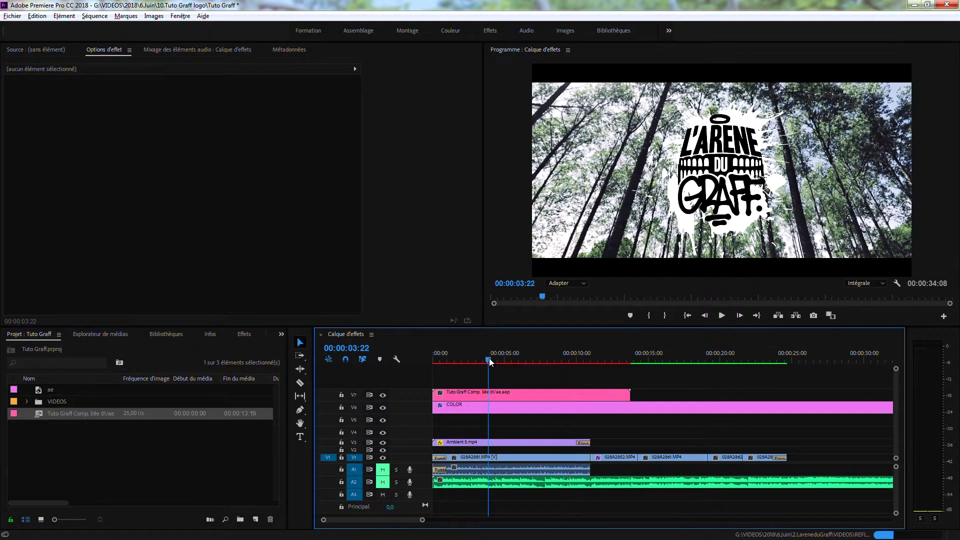
{"action": "left_click_drag", "start_coordinate": [484, 357], "coordinate": [468, 356]}
{"action": "left_click", "coordinate": [474, 398]}
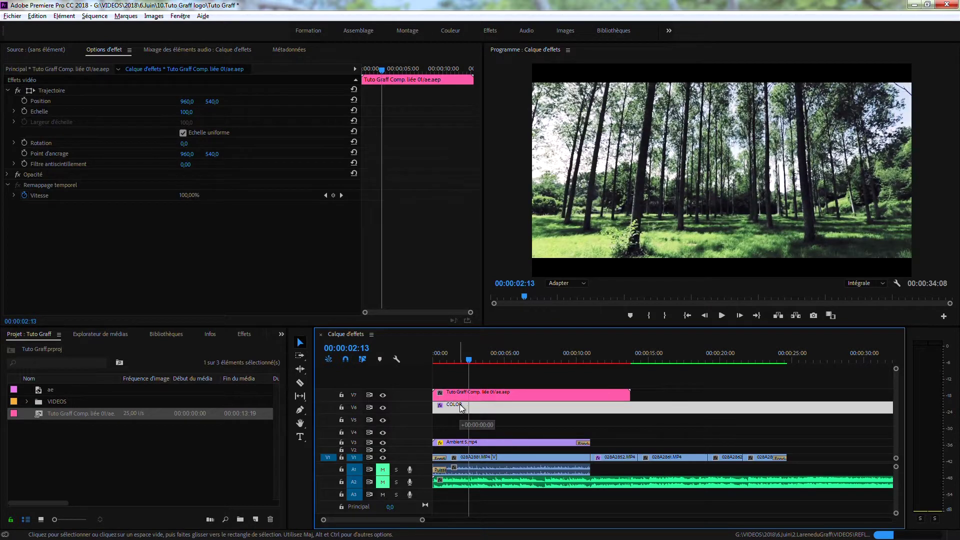
{"action": "left_click", "coordinate": [459, 413]}
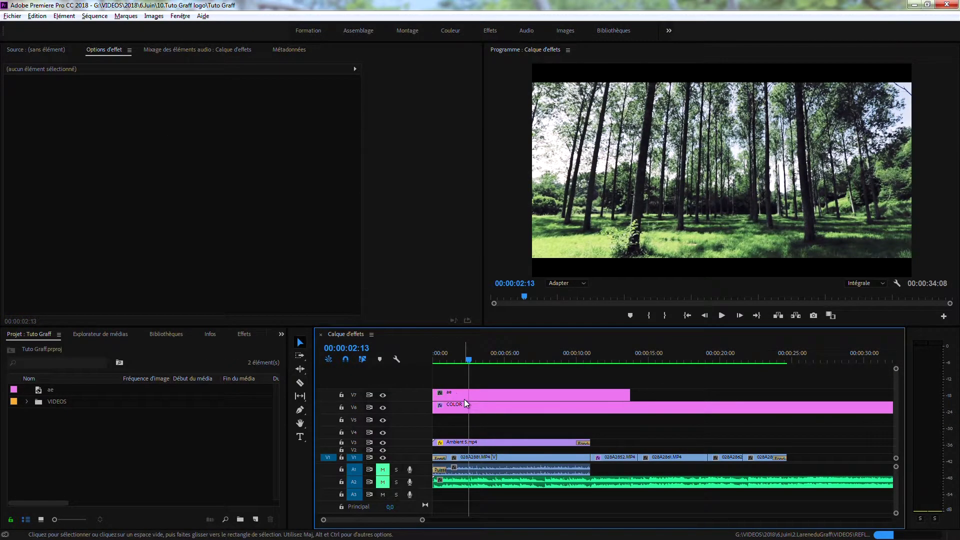
{"action": "left_click", "coordinate": [464, 397]}
{"action": "left_click", "coordinate": [40, 16]}
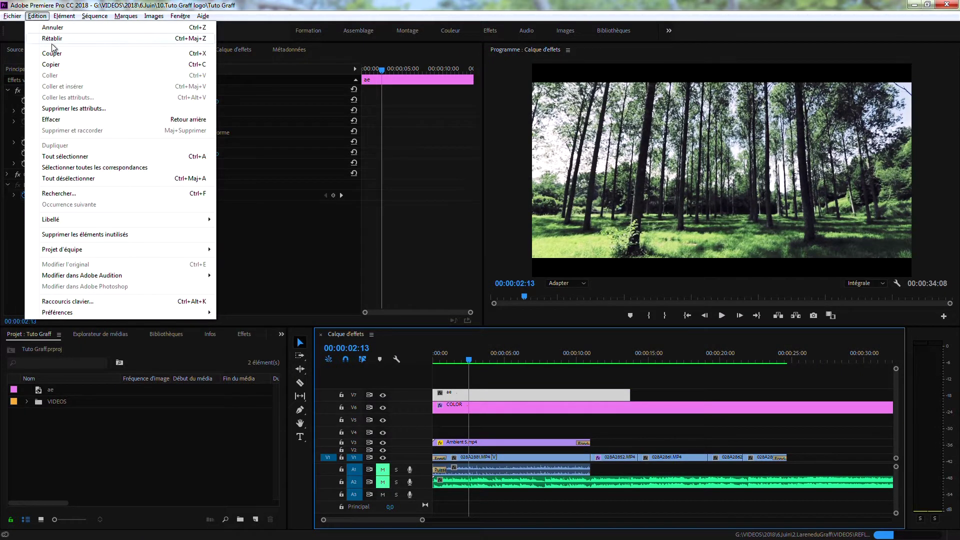
{"action": "left_click", "coordinate": [42, 27]}
Step: Move the linked Tuto Graff composition clip from track V7 to V5, beneath the COLOR adjustment layer
{"action": "left_click", "coordinate": [508, 358]}
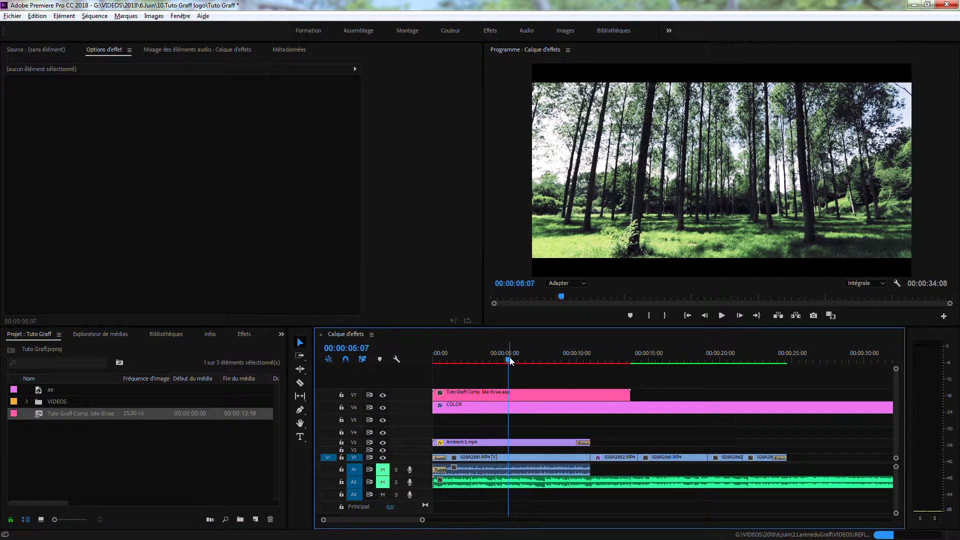
{"action": "mouse_move", "coordinate": [494, 356]}
{"action": "left_mouse_down"}
{"action": "mouse_move", "coordinate": [509, 359]}
{"action": "mouse_move", "coordinate": [499, 358]}
{"action": "left_mouse_up"}
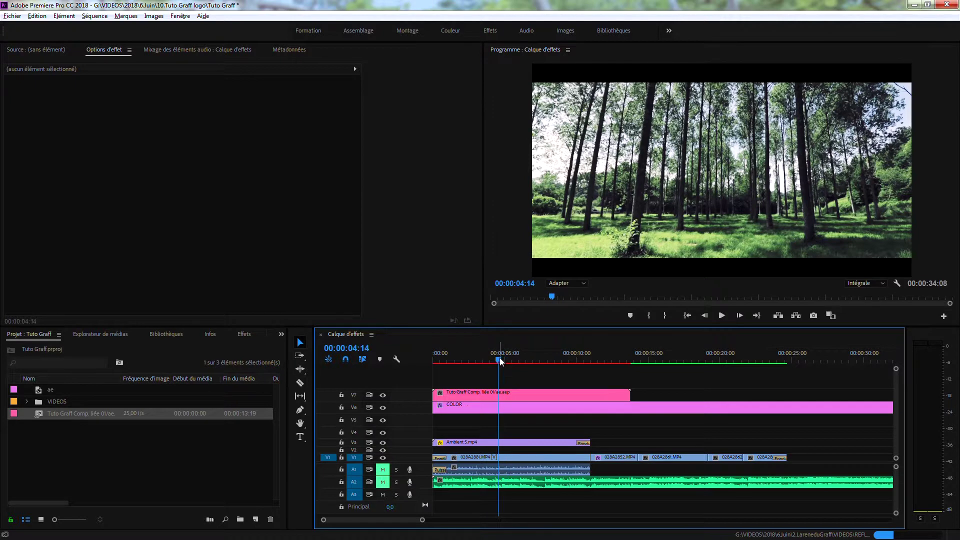
{"action": "left_click", "coordinate": [502, 395]}
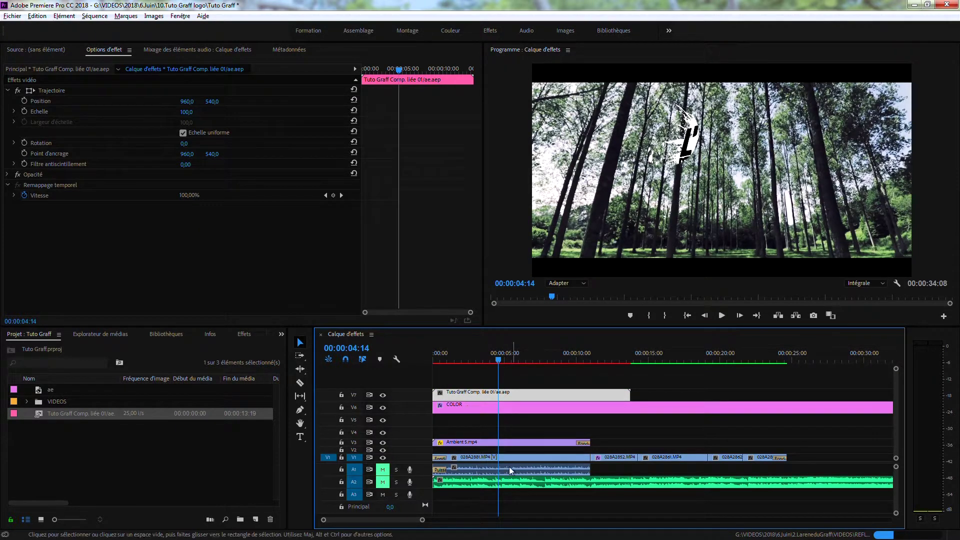
{"action": "left_click_drag", "start_coordinate": [510, 396], "coordinate": [504, 426]}
Step: Scrub the sequence to 00:00:10:10 to review the logo reveal over the footage
{"action": "left_click_drag", "start_coordinate": [493, 359], "coordinate": [488, 360]}
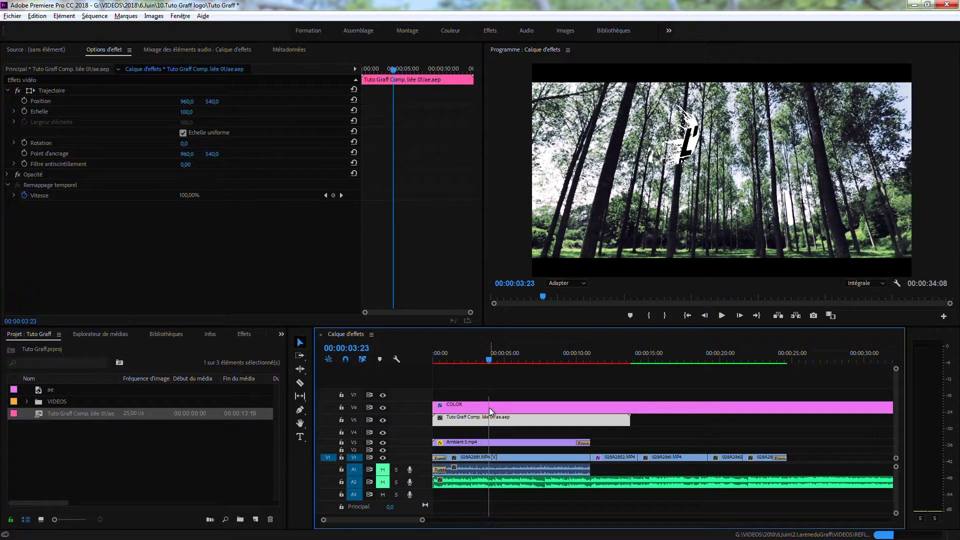
{"action": "scroll", "coordinate": [567, 427], "scroll_direction": "down", "scroll_amount": 3, "text": "alt"}
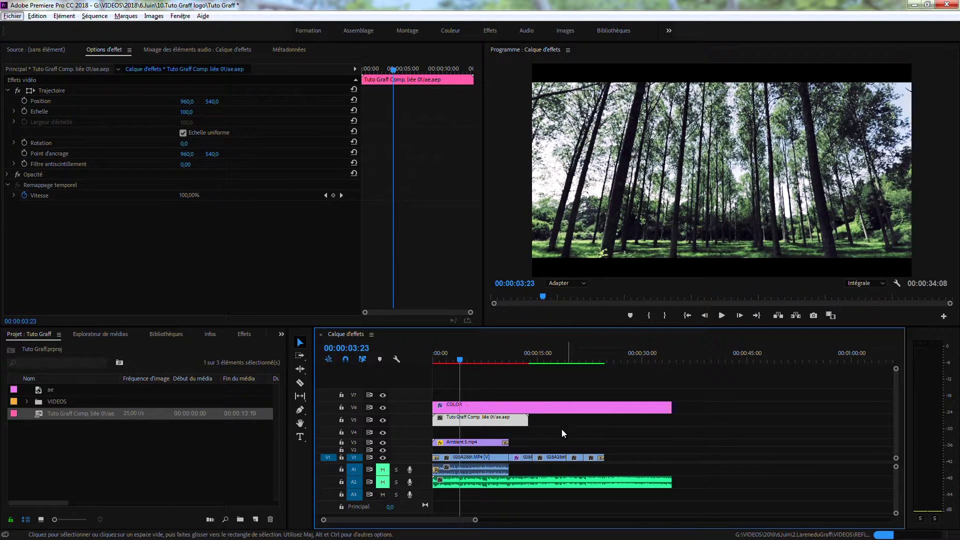
{"action": "left_click_drag", "start_coordinate": [460, 359], "coordinate": [505, 385]}
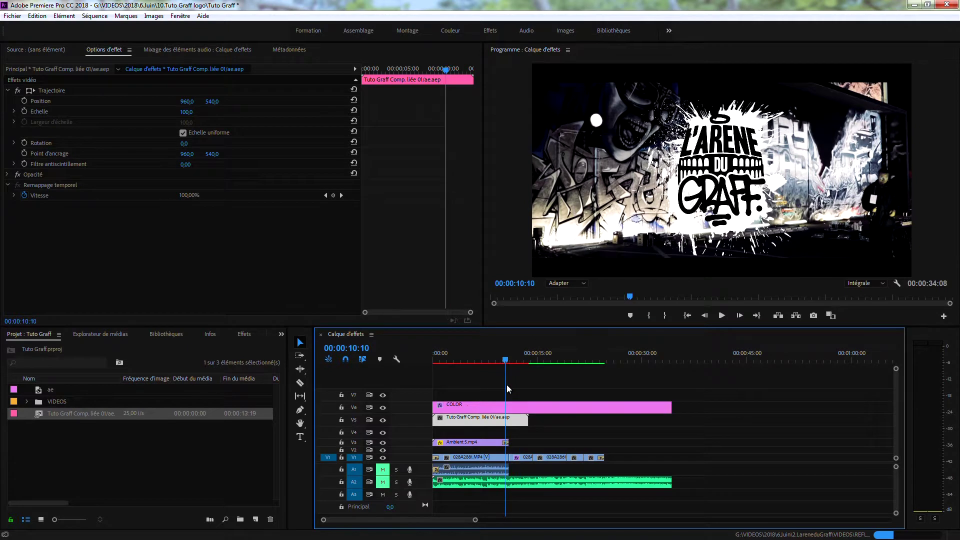
Step: Import GTA San Andreas Opening Intro from the 2.LareneduGraff MUSIC folder in Windows Explorer into the project
{"action": "left_click", "coordinate": [502, 407]}
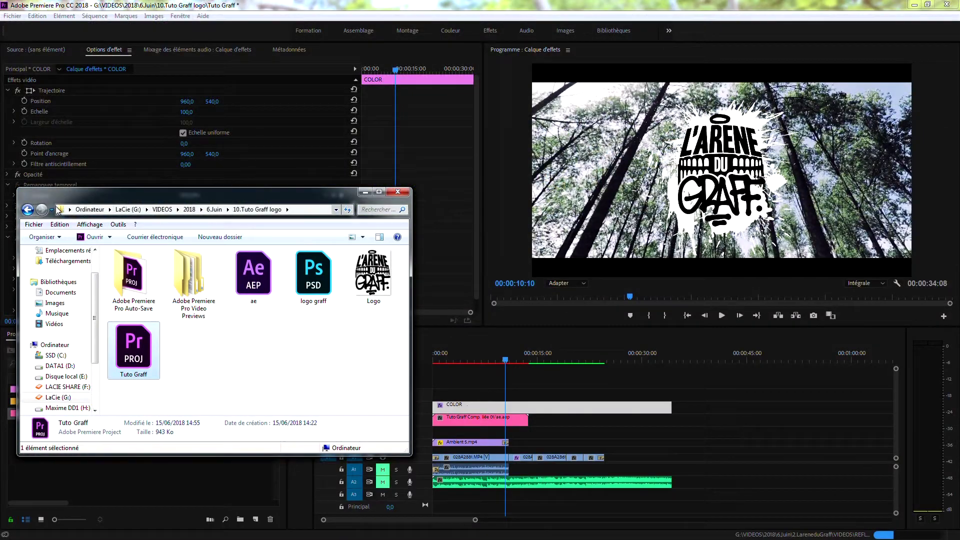
{"action": "left_click", "coordinate": [27, 210]}
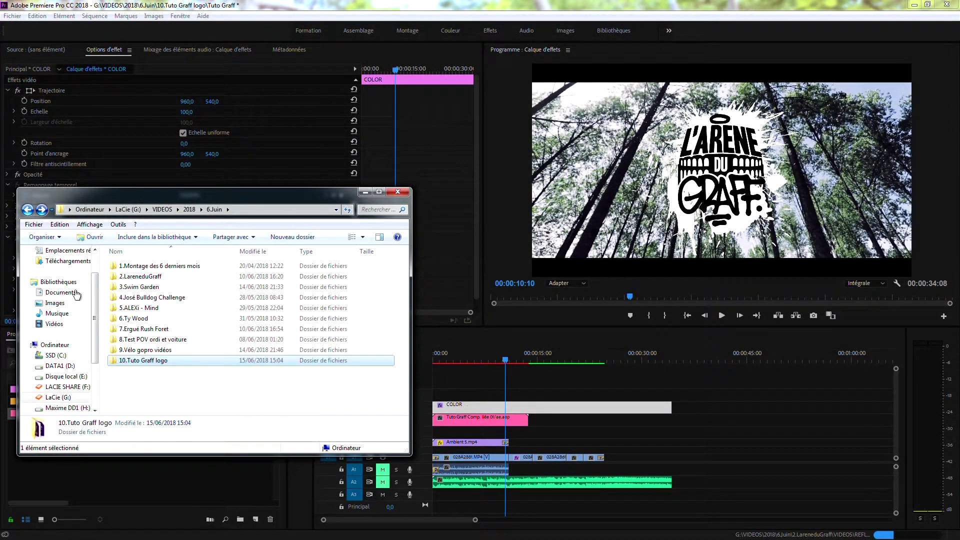
{"action": "double_click", "coordinate": [142, 278]}
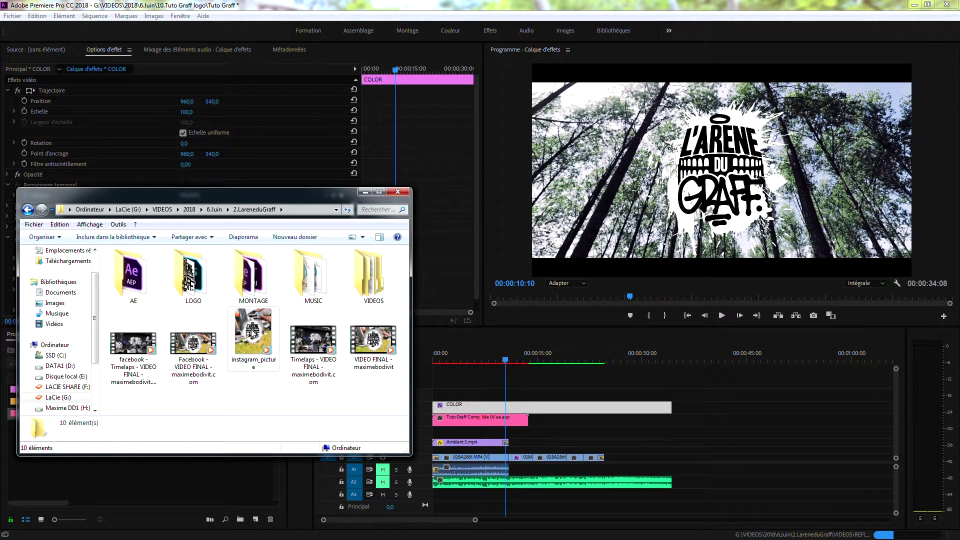
{"action": "double_click", "coordinate": [326, 267]}
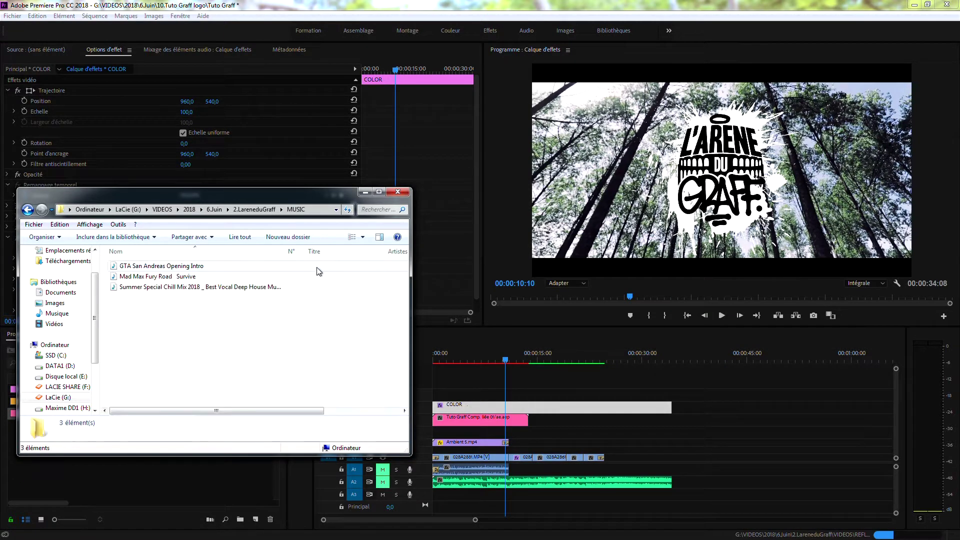
{"action": "left_click", "coordinate": [149, 268]}
{"action": "left_click_drag", "start_coordinate": [169, 195], "coordinate": [627, 133]}
{"action": "left_click_drag", "start_coordinate": [590, 207], "coordinate": [93, 466]}
Step: Return Explorer to the 10.Tuto Graff logo folder, minimise it, and place the GTA audio at the sequence start on track A3
{"action": "left_click", "coordinate": [485, 147]}
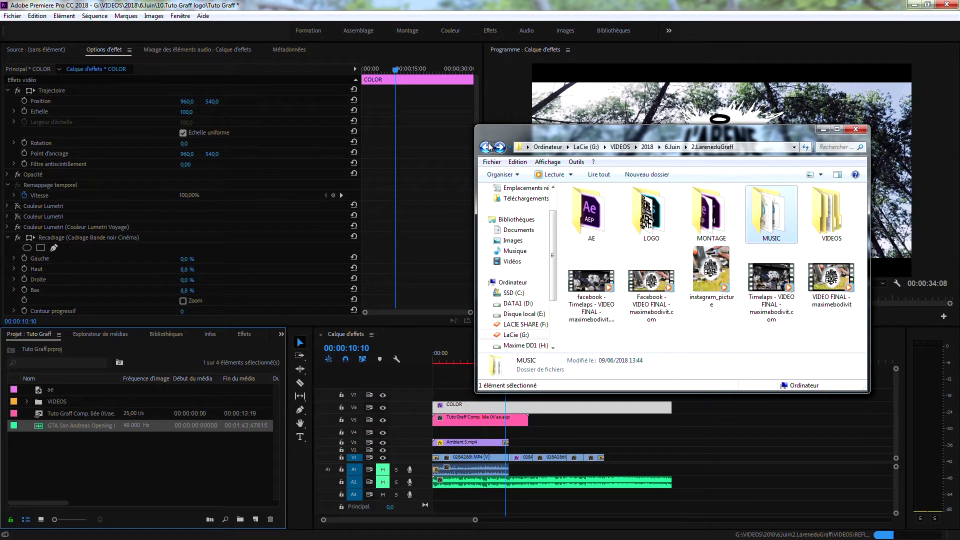
{"action": "left_click", "coordinate": [485, 146]}
{"action": "double_click", "coordinate": [595, 298]}
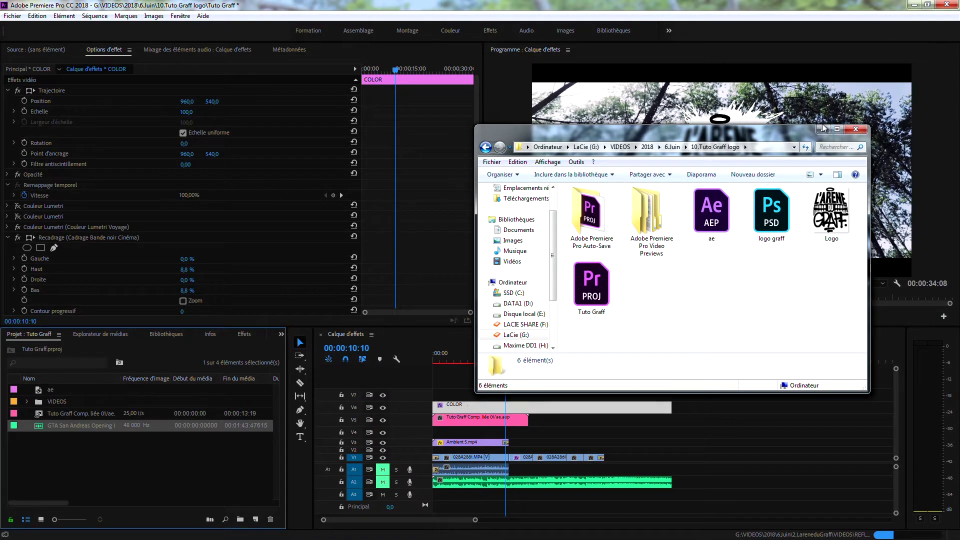
{"action": "left_click", "coordinate": [822, 129]}
{"action": "left_click_drag", "start_coordinate": [52, 427], "coordinate": [433, 504]}
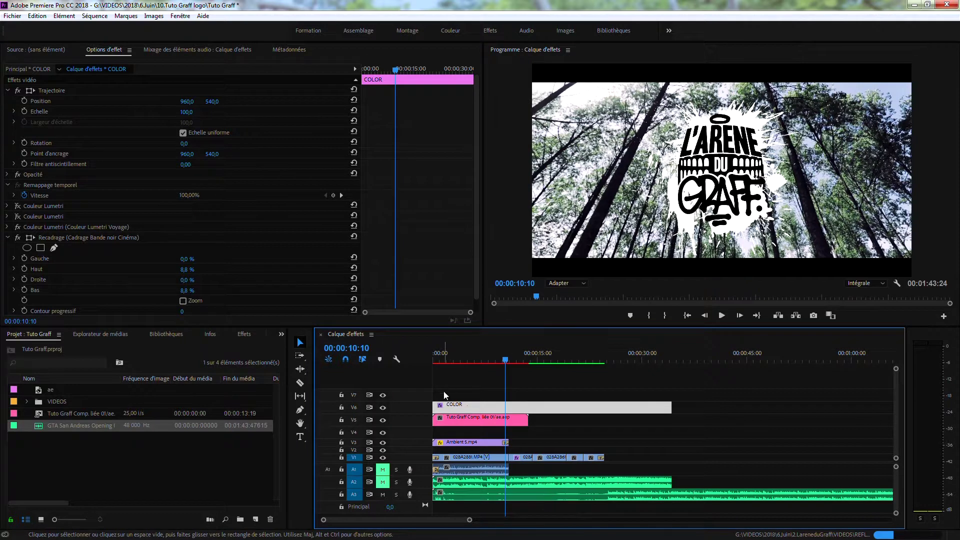
Step: Move the GTA audio clip on track A3 to start at about 00:00:03:16 and play the reveal
{"action": "left_click_drag", "start_coordinate": [446, 362], "coordinate": [460, 382]}
{"action": "left_click_drag", "start_coordinate": [466, 498], "coordinate": [492, 498]}
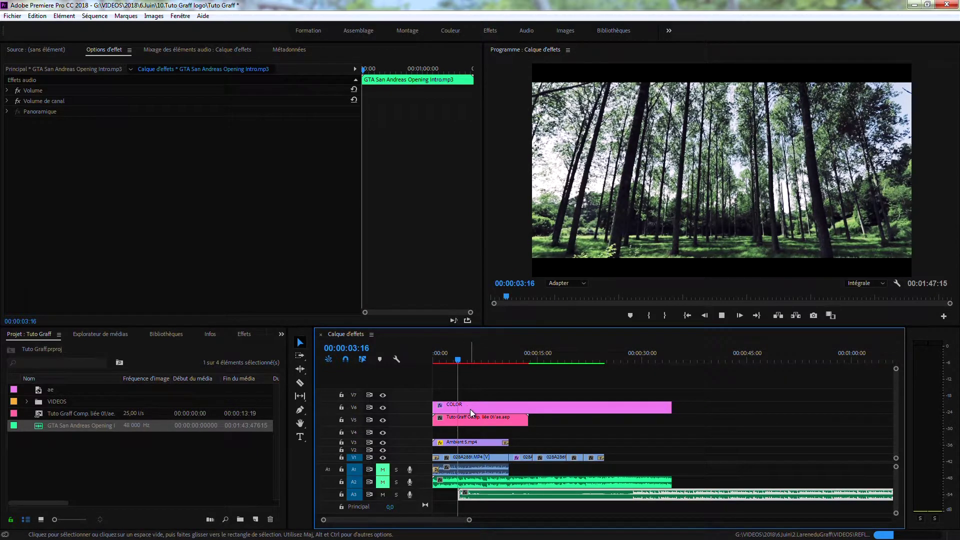
{"action": "key", "text": "space"}
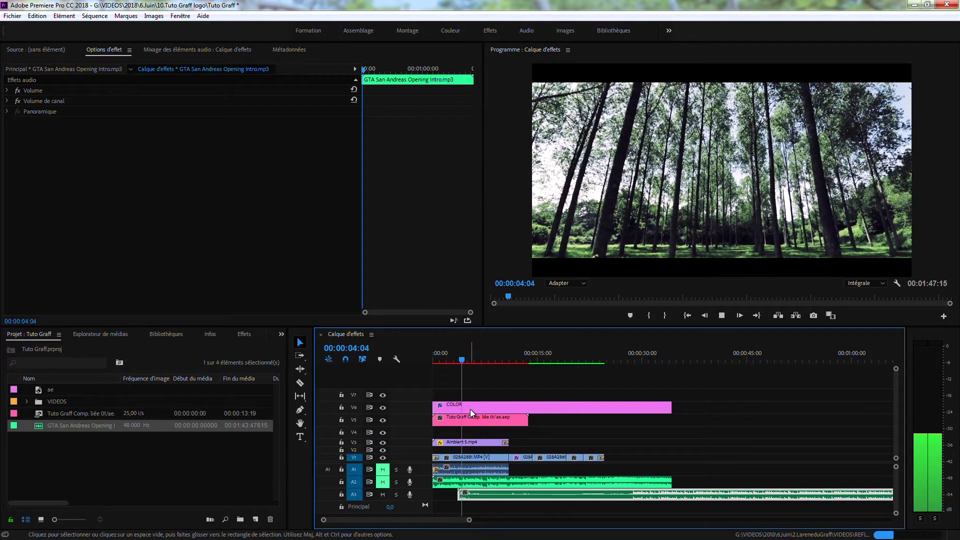
{"action": "key", "text": "space"}
Step: Shift the GTA audio clip earlier on track A3 so it starts at about 00:00:02:07
{"action": "scroll", "coordinate": [455, 495], "scroll_direction": "up", "scroll_amount": 3}
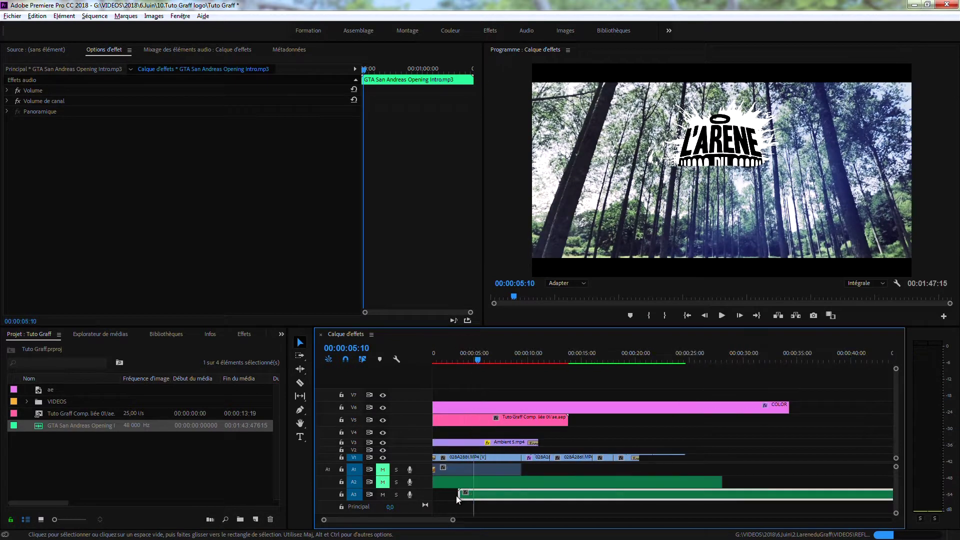
{"action": "key", "text": "alt"}
{"action": "left_click_drag", "start_coordinate": [491, 501], "coordinate": [476, 488]}
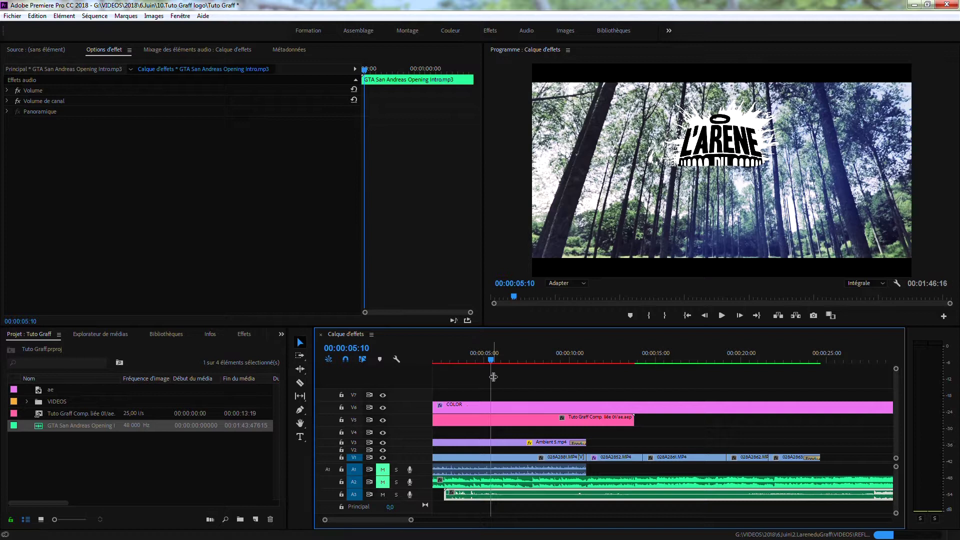
{"action": "left_click_drag", "start_coordinate": [488, 352], "coordinate": [479, 355]}
{"action": "left_click_drag", "start_coordinate": [482, 489], "coordinate": [476, 493]}
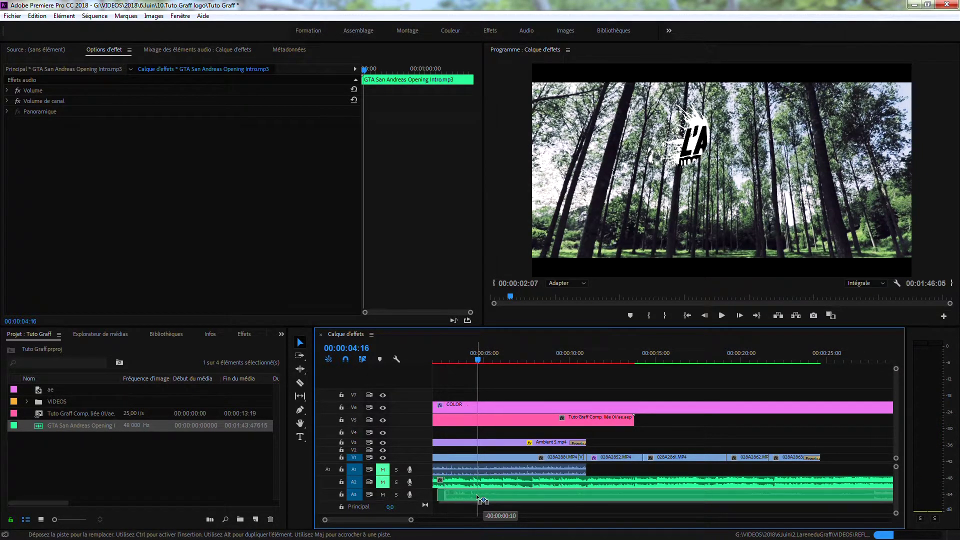
Step: Scrub and play the sequence around the logo reveal to check its sync with the GTA audio
{"action": "left_click_drag", "start_coordinate": [478, 359], "coordinate": [472, 350]}
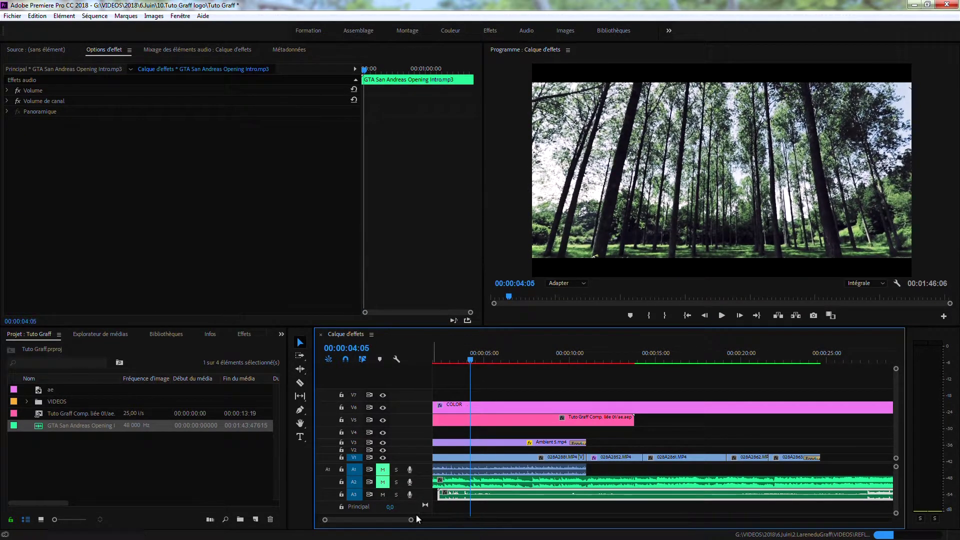
{"action": "left_click_drag", "start_coordinate": [384, 520], "coordinate": [382, 519]}
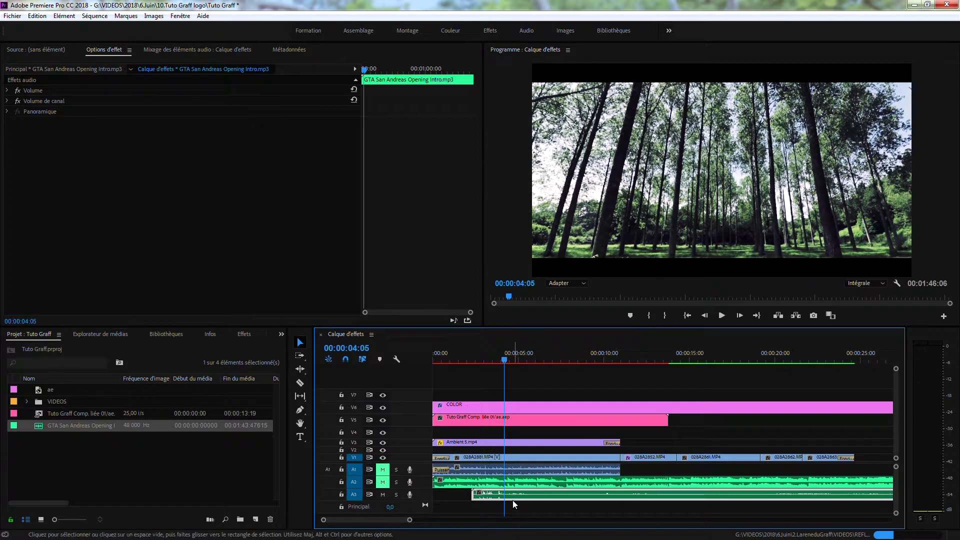
{"action": "left_click_drag", "start_coordinate": [502, 360], "coordinate": [510, 361]}
{"action": "key", "text": "space"}
{"action": "left_click", "coordinate": [503, 364]}
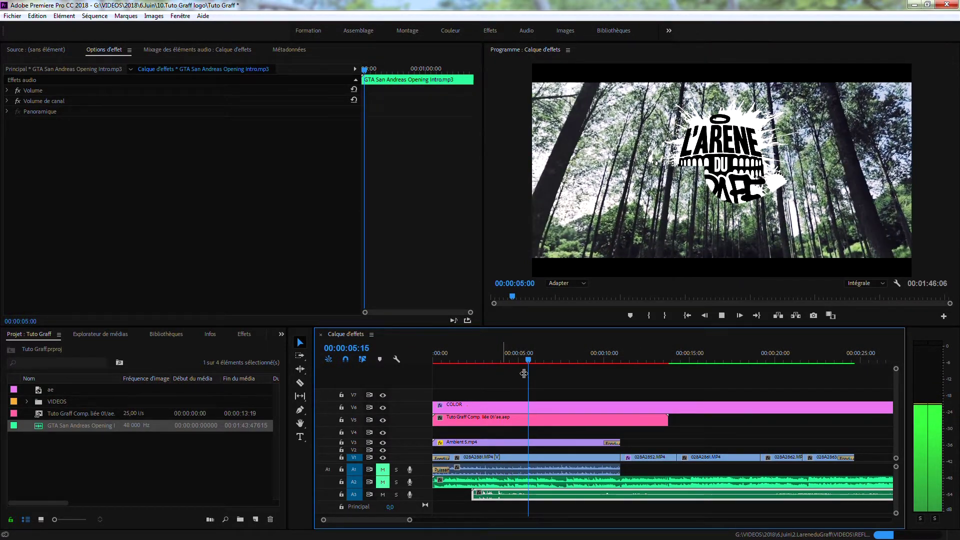
{"action": "left_click", "coordinate": [520, 358]}
{"action": "left_click_drag", "start_coordinate": [521, 357], "coordinate": [526, 363]}
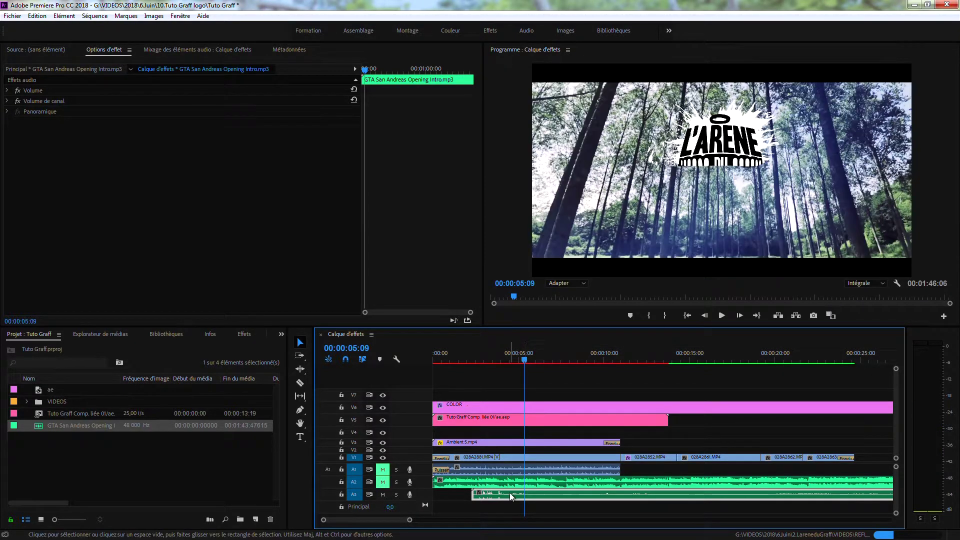
{"action": "left_click_drag", "start_coordinate": [482, 356], "coordinate": [474, 359]}
{"action": "key", "text": "space"}
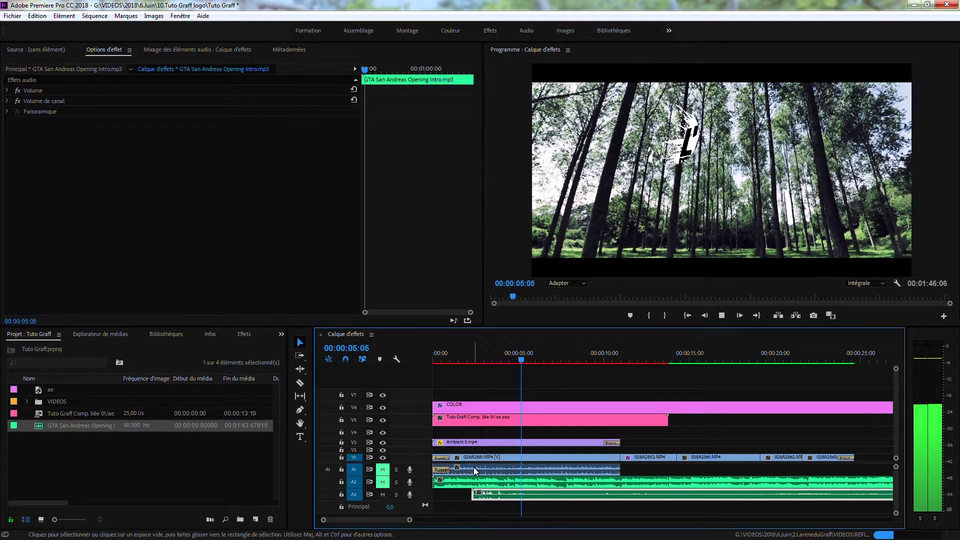
{"action": "key", "text": "space"}
Step: Cut the GTA audio clip just before the 8-second mark, delete the remainder, and scrub the logo reveal
{"action": "left_click", "coordinate": [528, 355]}
{"action": "key", "text": "c"}
{"action": "left_click", "coordinate": [567, 495]}
{"action": "key", "text": "v"}
{"action": "left_click", "coordinate": [602, 494]}
{"action": "key", "text": "Delete"}
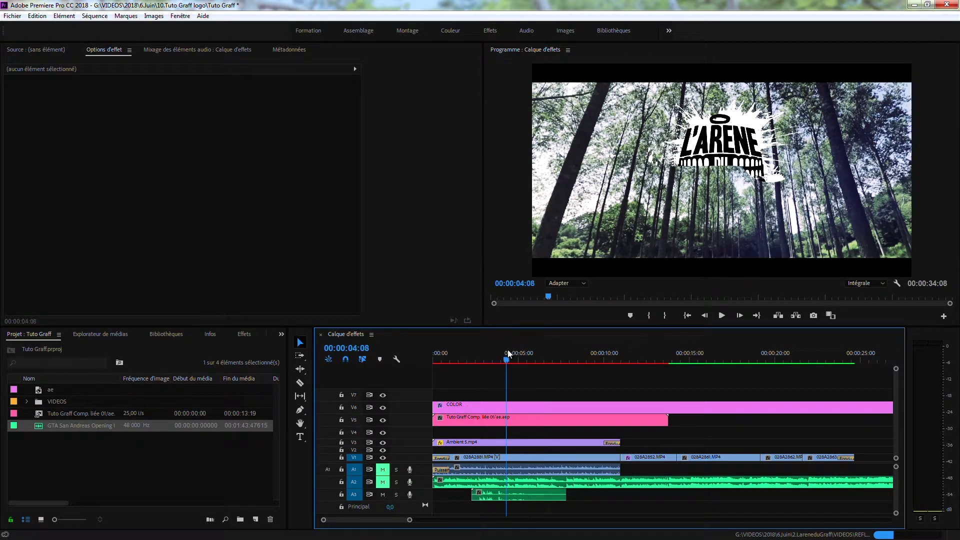
{"action": "left_click_drag", "start_coordinate": [508, 355], "coordinate": [488, 355]}
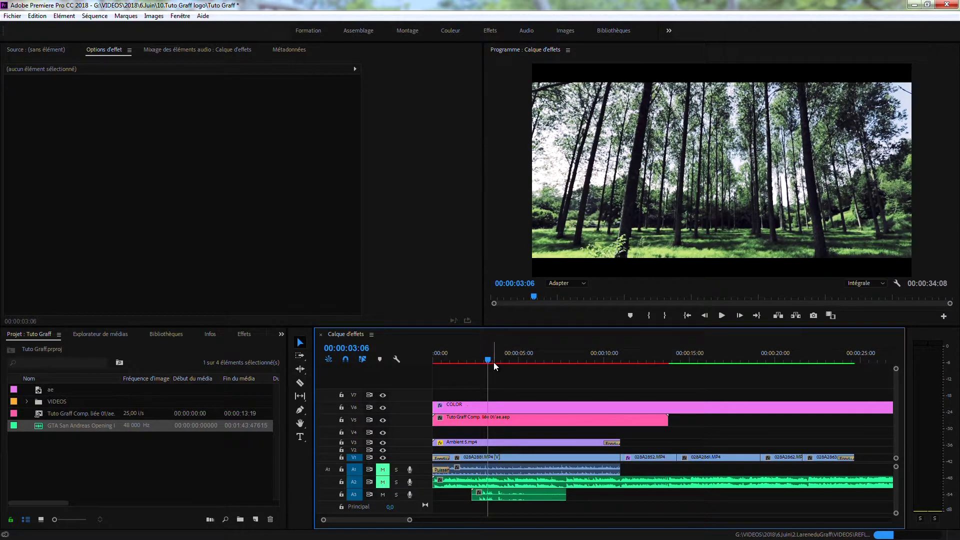
{"action": "left_click_drag", "start_coordinate": [489, 356], "coordinate": [526, 354]}
{"action": "right_click", "coordinate": [524, 406]}
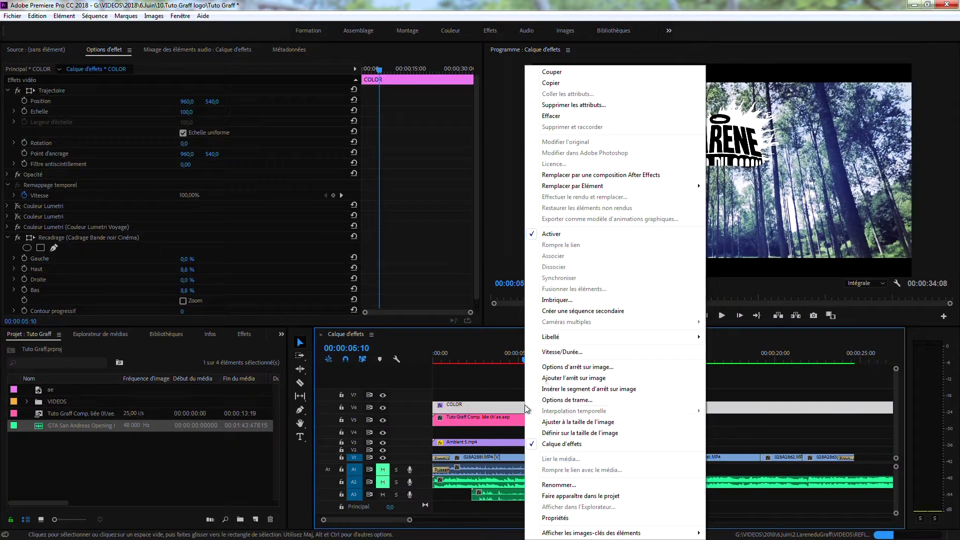
{"action": "left_click", "coordinate": [572, 176]}
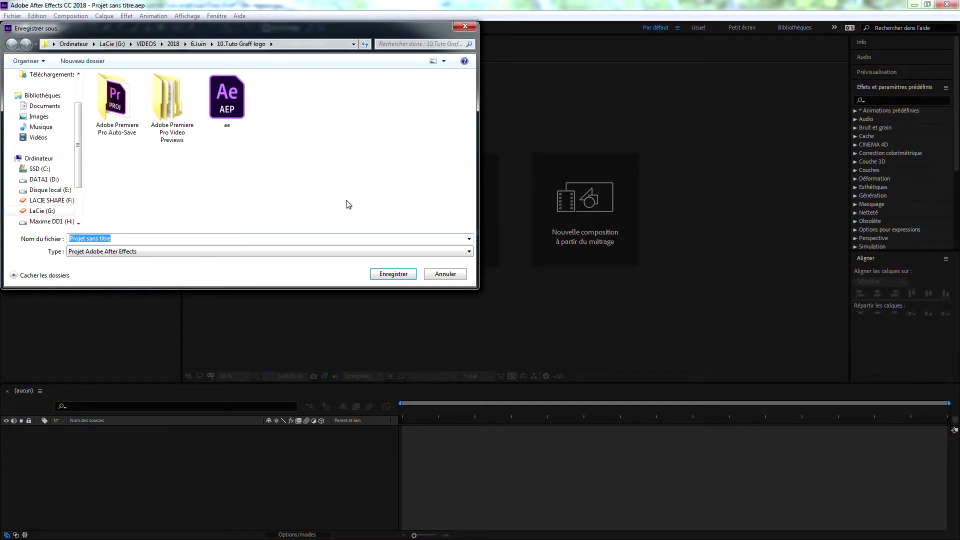
{"action": "left_click", "coordinate": [445, 273]}
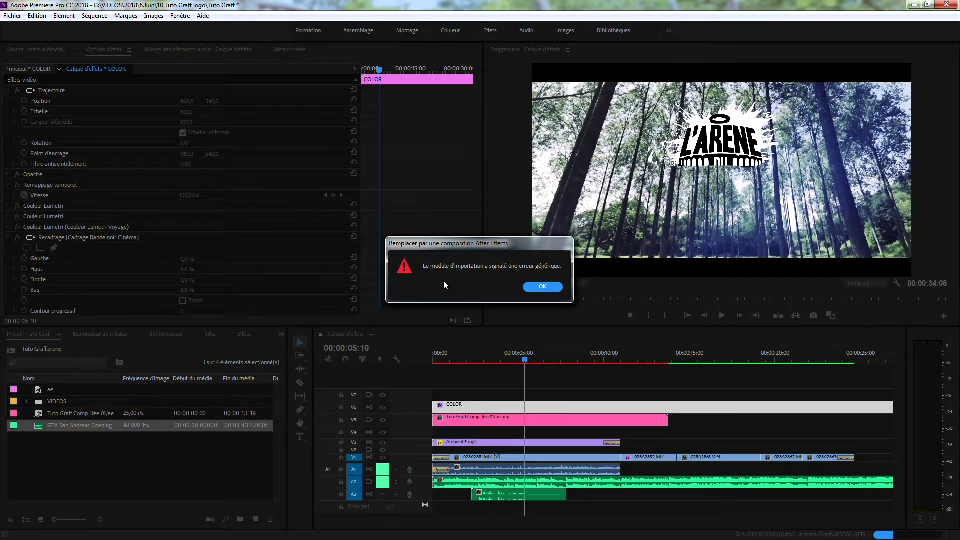
{"action": "left_click", "coordinate": [542, 285]}
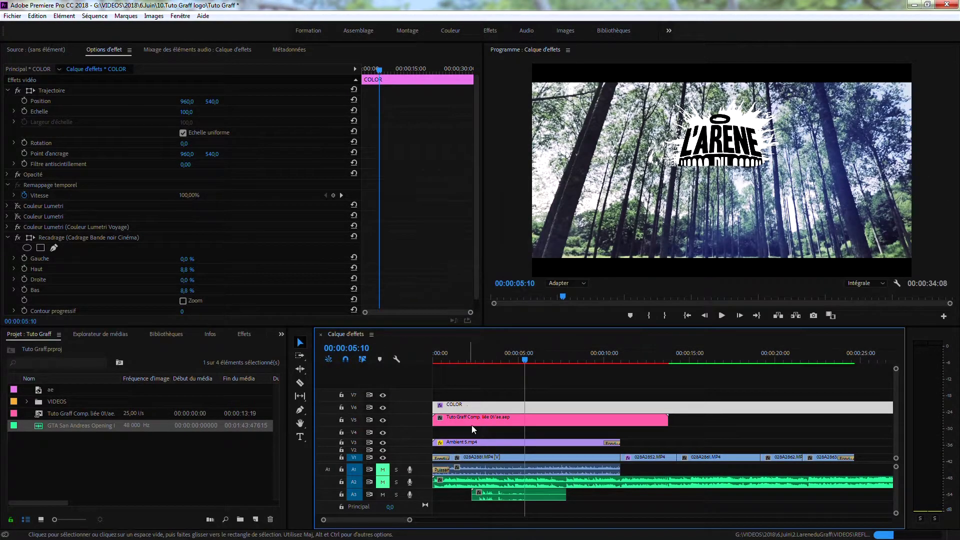
{"action": "right_click", "coordinate": [481, 409]}
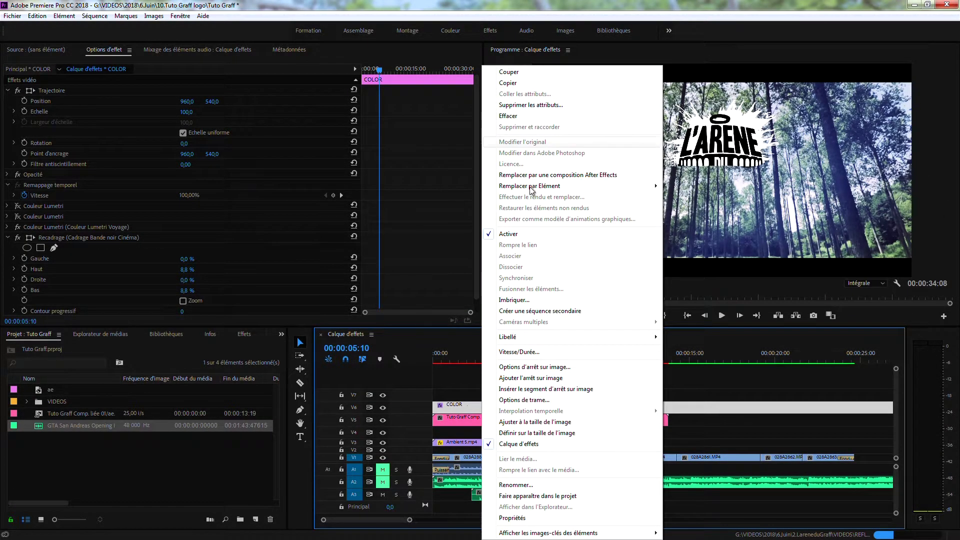
{"action": "left_click", "coordinate": [470, 383]}
Step: Open the linked Tuto Graff composition's original in After Effects and collapse the logo layer's properties
{"action": "right_click", "coordinate": [477, 415]}
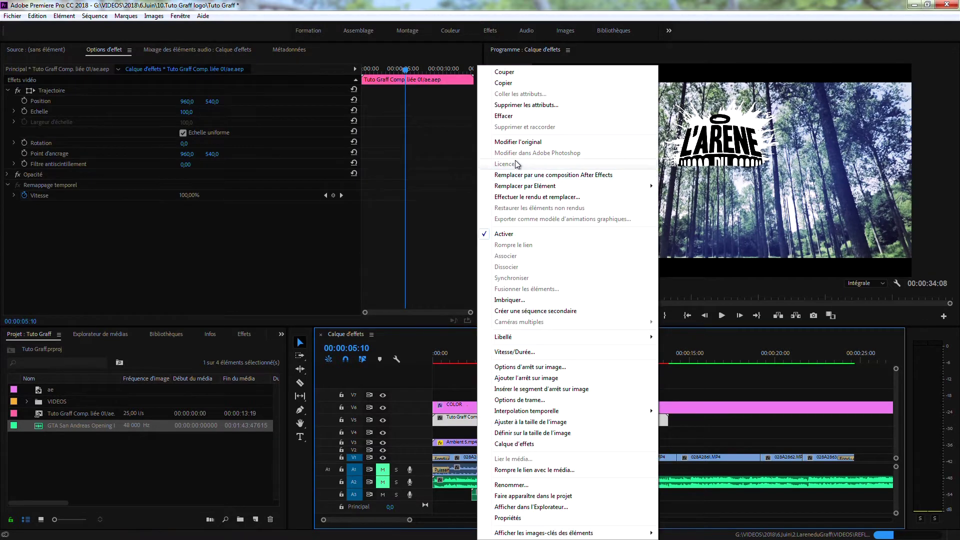
{"action": "left_click", "coordinate": [520, 155]}
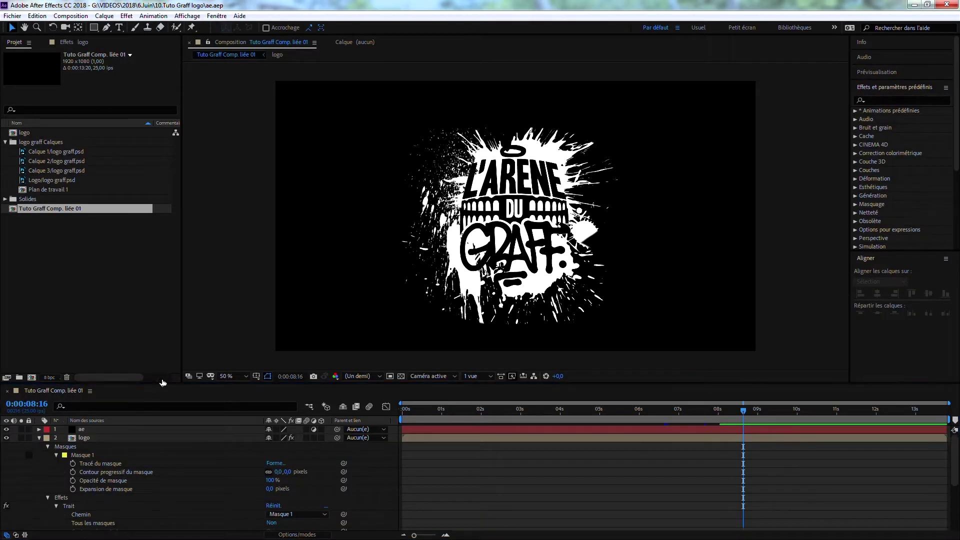
{"action": "left_click", "coordinate": [39, 438]}
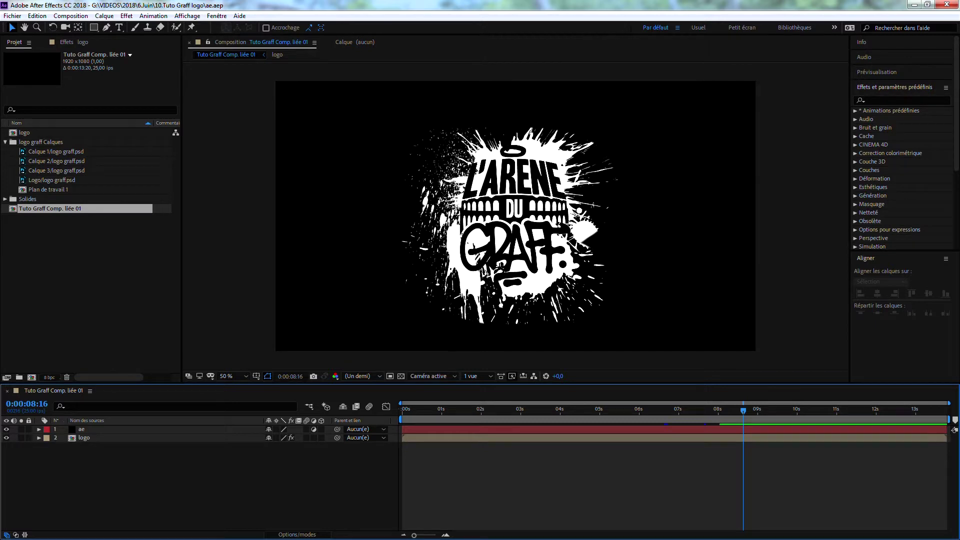
Step: Switch to Premiere Pro and nudge the trimmed GTA audio clip on track A3 about nine frames earlier
{"action": "key", "text": "alt+Tab"}
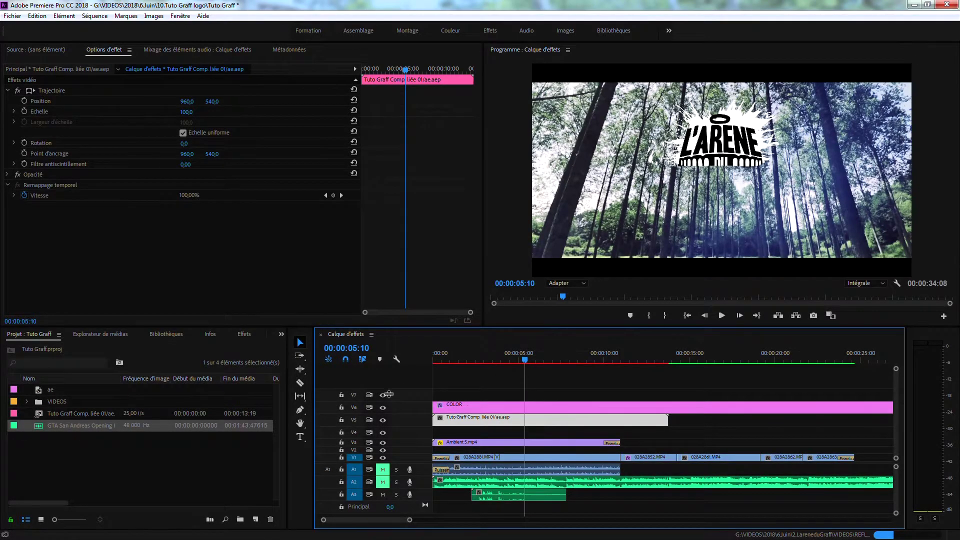
{"action": "left_click", "coordinate": [503, 498]}
{"action": "left_click_drag", "start_coordinate": [503, 497], "coordinate": [496, 497]}
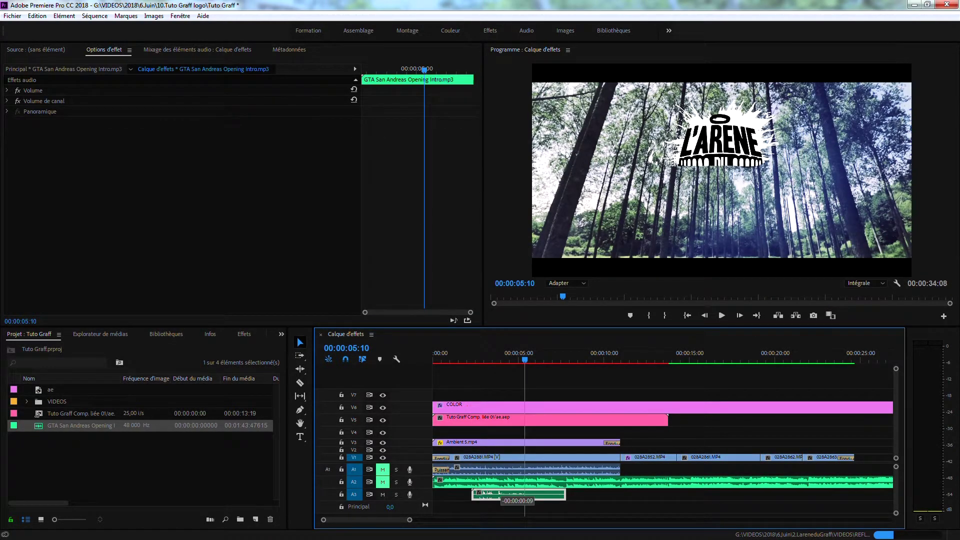
Step: Switch to After Effects, move the last Début keyframe of the logo layer's Trait effect to about 0:00:06:22, and scrub the reveal
{"action": "key", "text": "alt+Tab"}
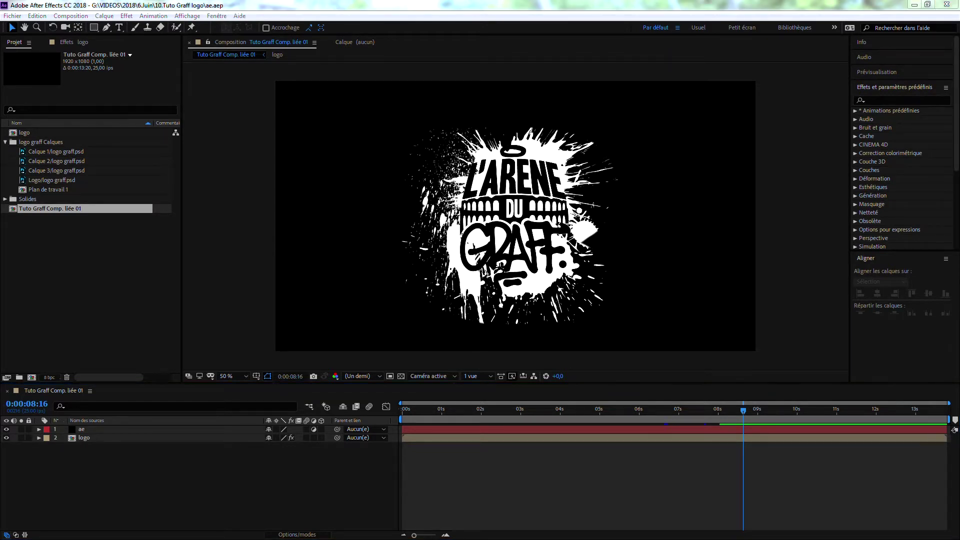
{"action": "left_click", "coordinate": [702, 407]}
{"action": "left_click", "coordinate": [37, 438]}
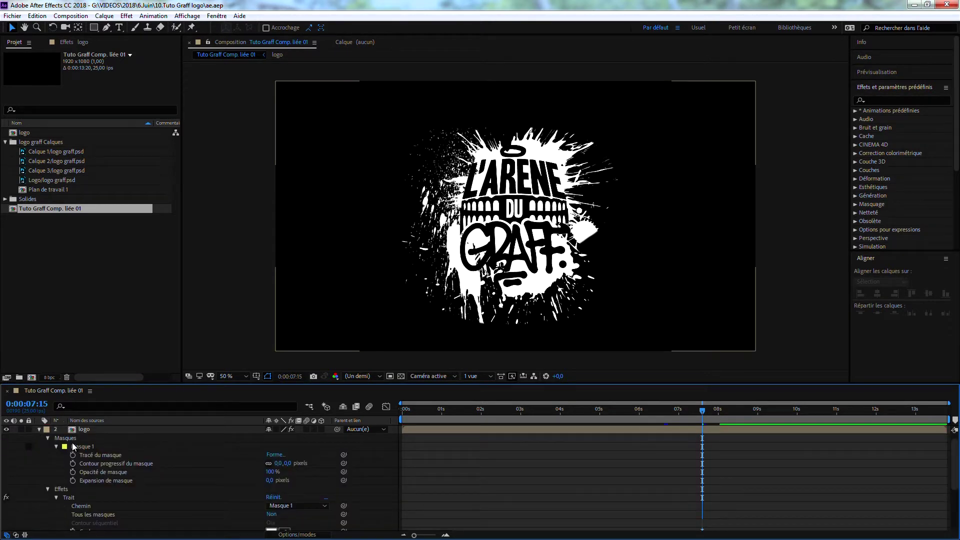
{"action": "key", "text": "Page_Up"}
{"action": "key", "text": "Page_Up"}
{"action": "key", "text": "Page_Up"}
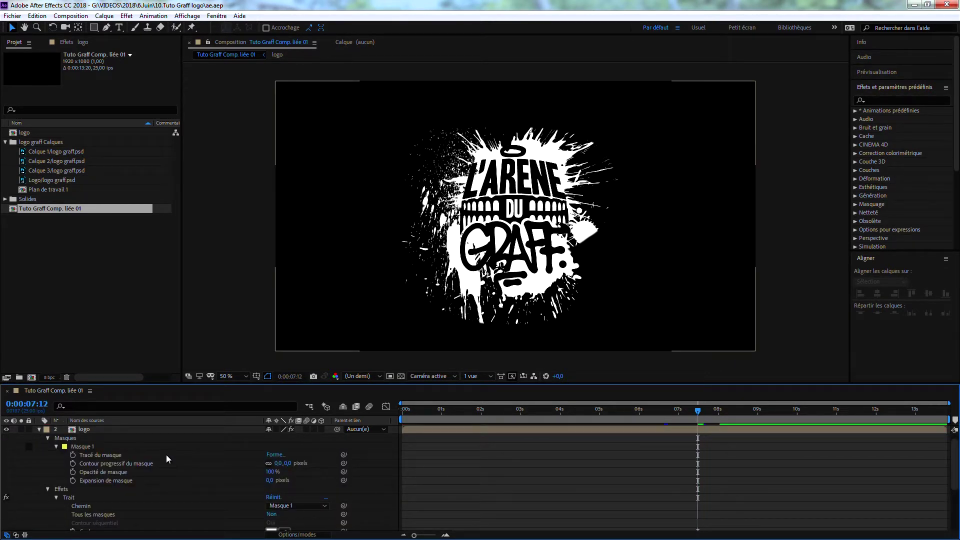
{"action": "left_click", "coordinate": [57, 446]}
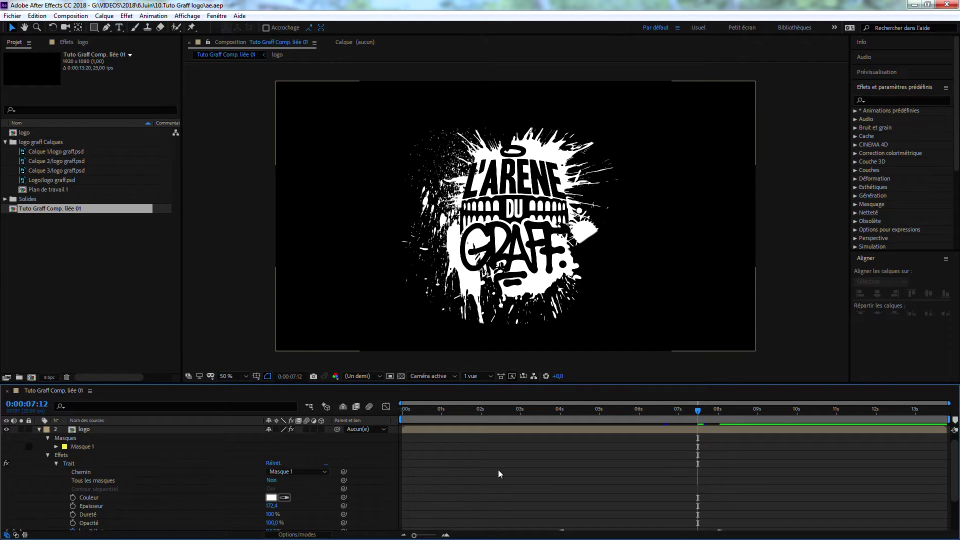
{"action": "scroll", "coordinate": [596, 463], "scroll_direction": "down", "scroll_amount": 3}
{"action": "left_click_drag", "start_coordinate": [719, 483], "coordinate": [679, 449]}
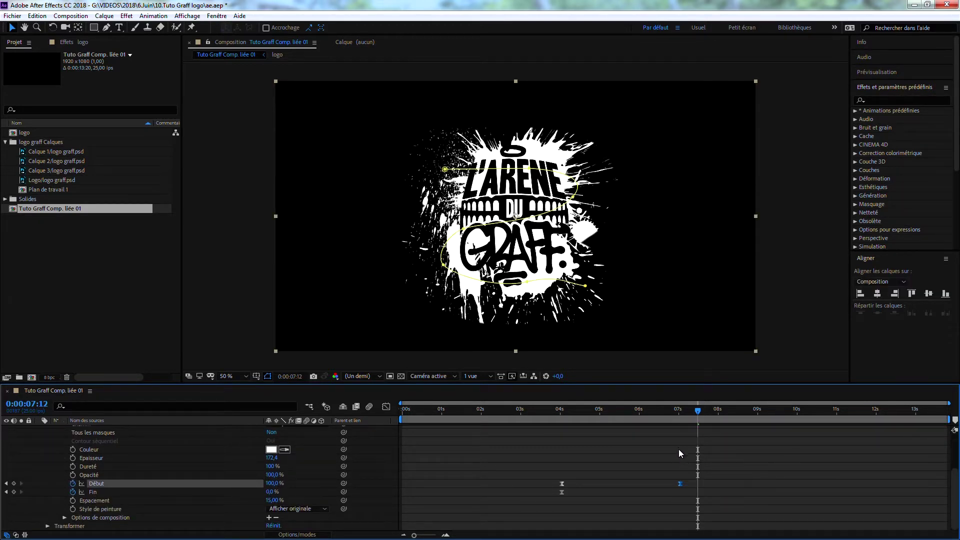
{"action": "left_click", "coordinate": [674, 482]}
{"action": "left_click_drag", "start_coordinate": [650, 409], "coordinate": [698, 415]}
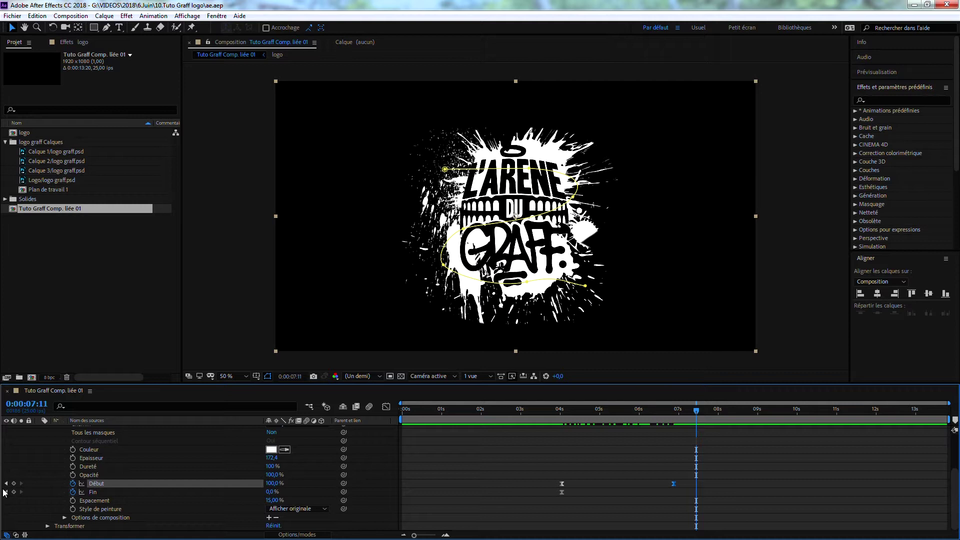
Step: Set the Contour progressif du masque of the logo layer's Masque 1 to 314 pixels and scrub the reveal to 0:00:06:22
{"action": "scroll", "coordinate": [132, 469], "scroll_direction": "up", "scroll_amount": 3}
{"action": "scroll", "coordinate": [132, 474], "scroll_direction": "up", "scroll_amount": 1}
{"action": "left_click", "coordinate": [57, 454]}
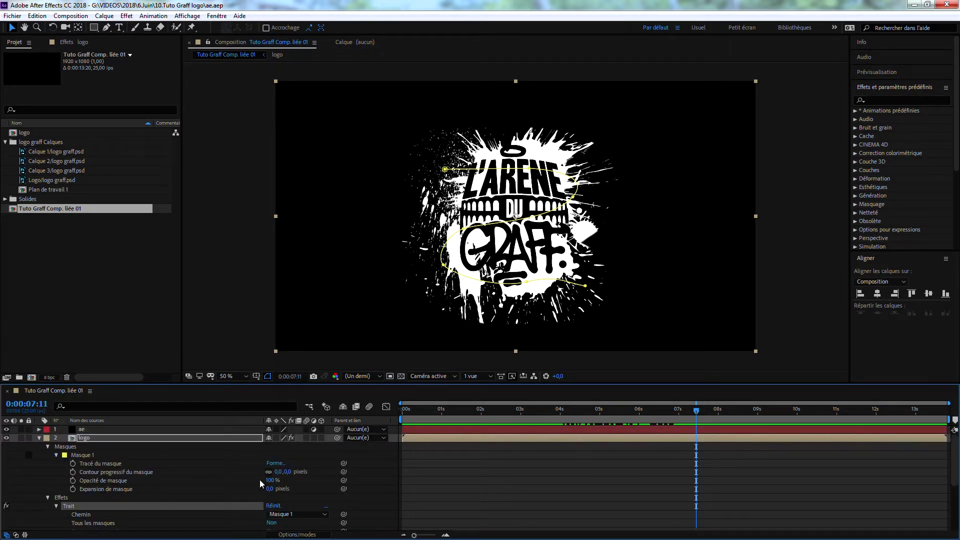
{"action": "left_click_drag", "start_coordinate": [278, 473], "coordinate": [307, 407]}
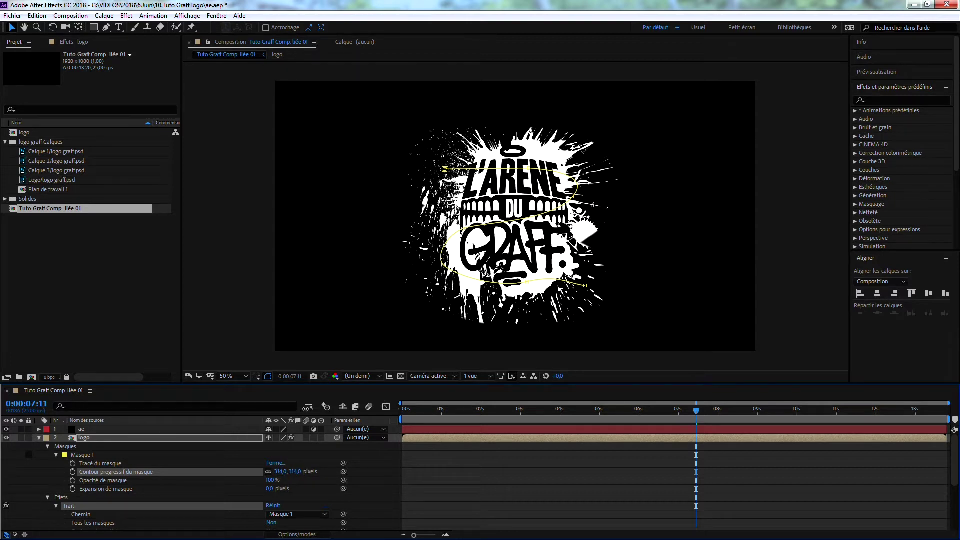
{"action": "left_click_drag", "start_coordinate": [571, 412], "coordinate": [686, 418]}
{"action": "left_click", "coordinate": [577, 422]}
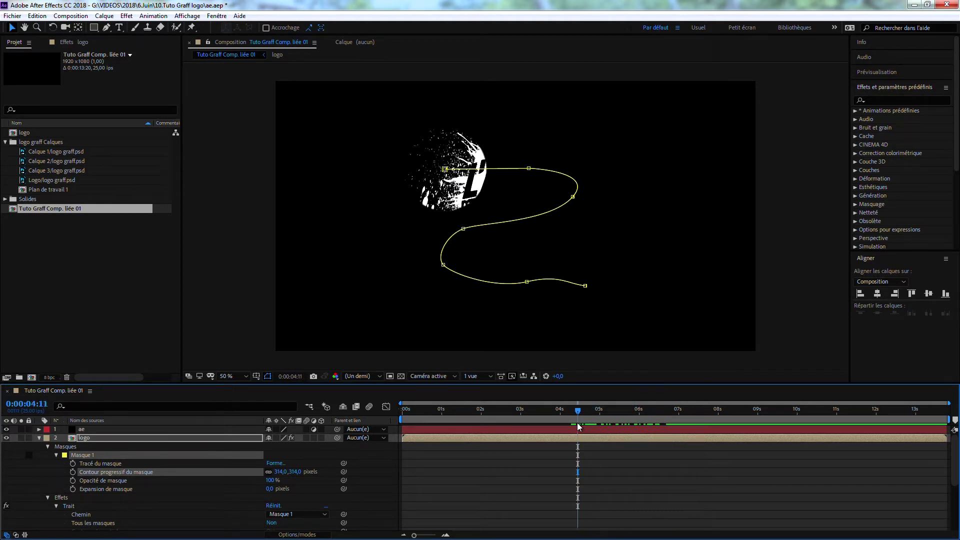
{"action": "left_click", "coordinate": [673, 411]}
{"action": "left_click", "coordinate": [674, 411]}
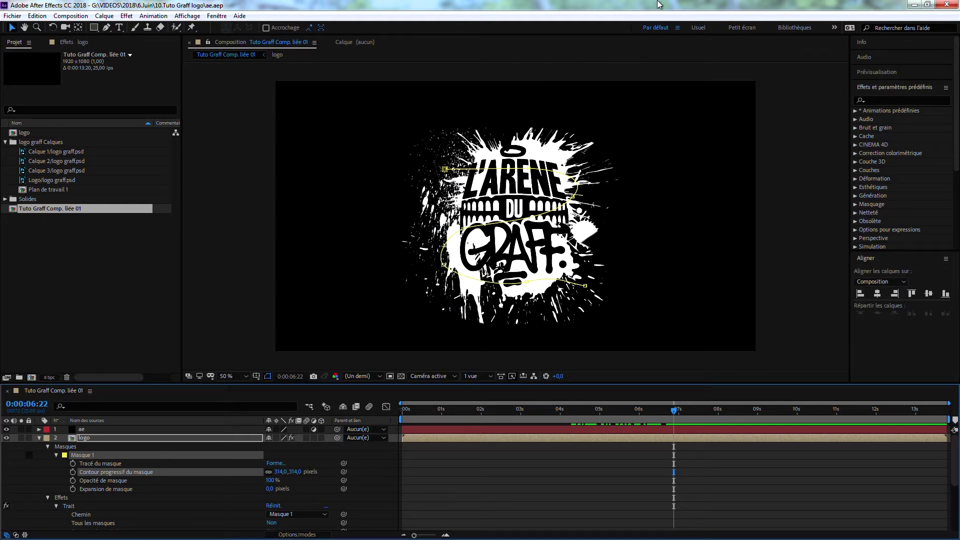
Step: Close After Effects, render the sequence's previews in Premiere Pro, and scrub the logo reveal to 00:00:08:00
{"action": "left_click", "coordinate": [946, 5]}
{"action": "left_click", "coordinate": [523, 358]}
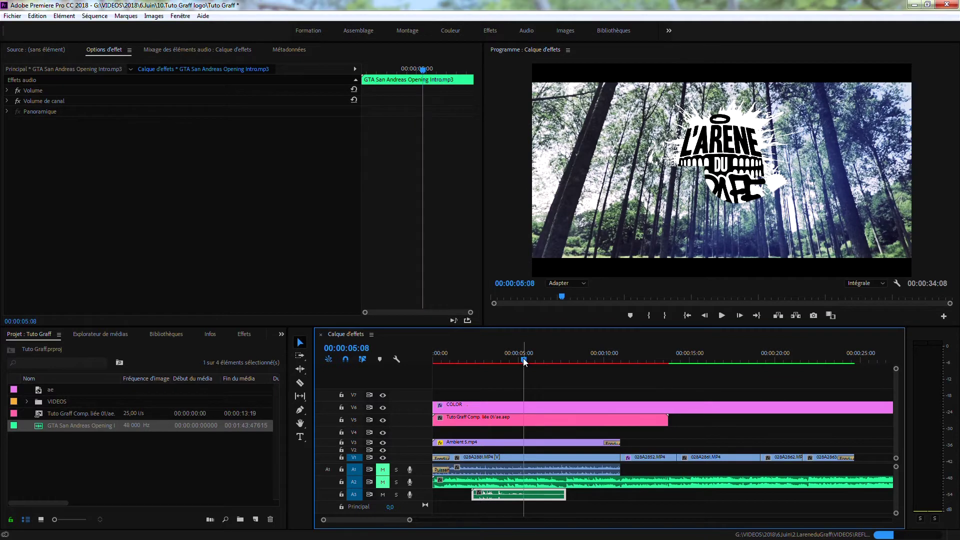
{"action": "left_click", "coordinate": [557, 407]}
{"action": "left_click", "coordinate": [94, 15]}
{"action": "left_click", "coordinate": [108, 54]}
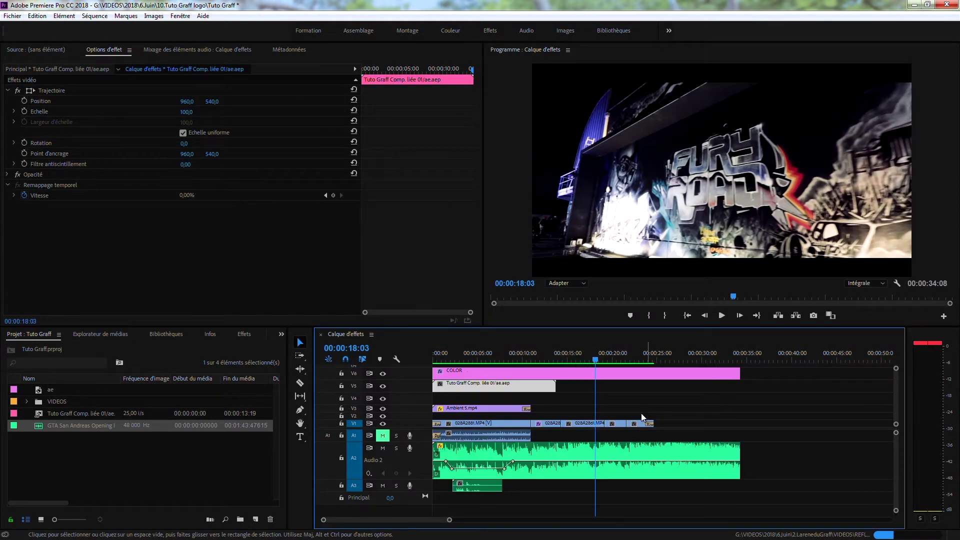
{"action": "left_click_drag", "start_coordinate": [468, 359], "coordinate": [504, 373]}
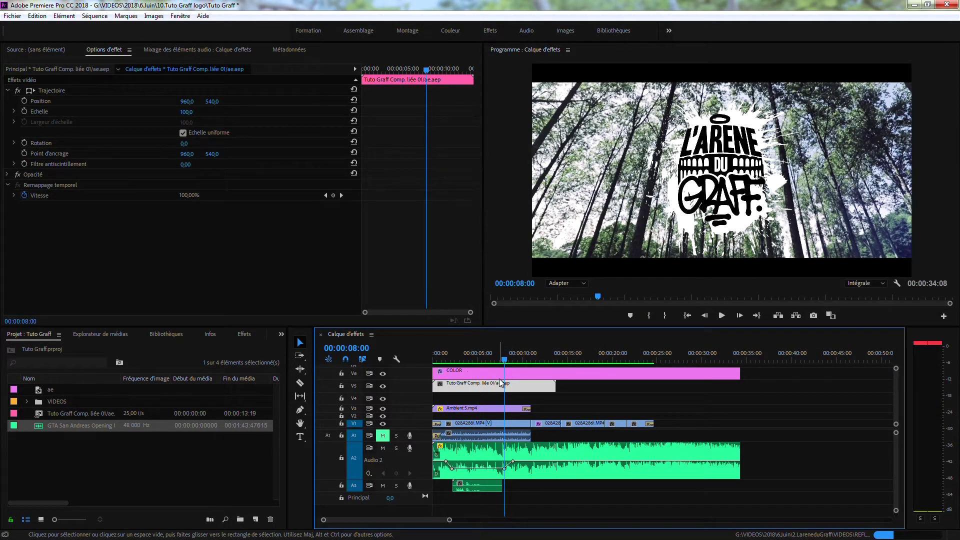